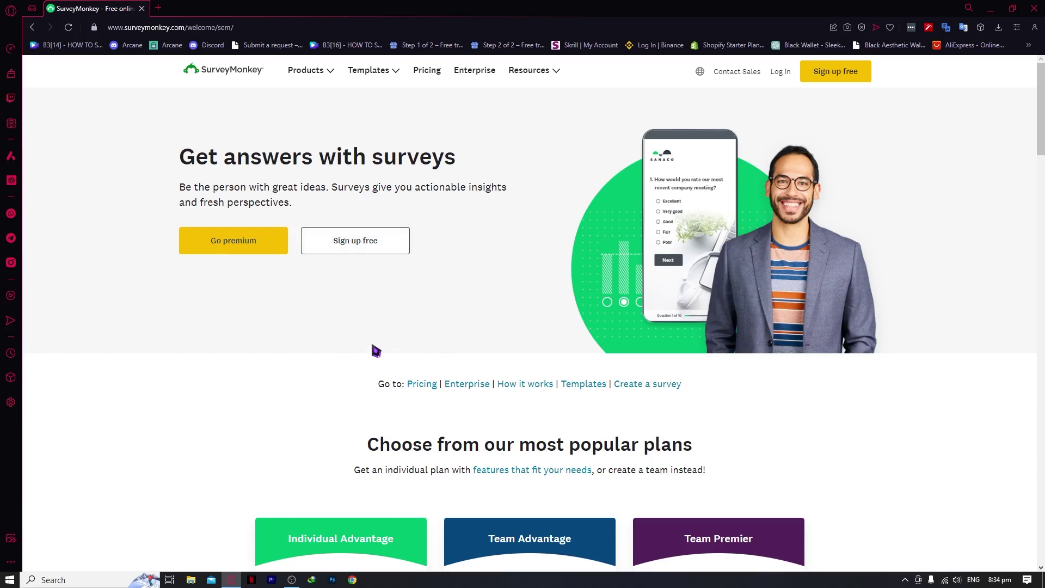
- Read the "Everything you need to create the best surveys" section and its feature bullets on the homepage
scroll(376, 351, down, 20)
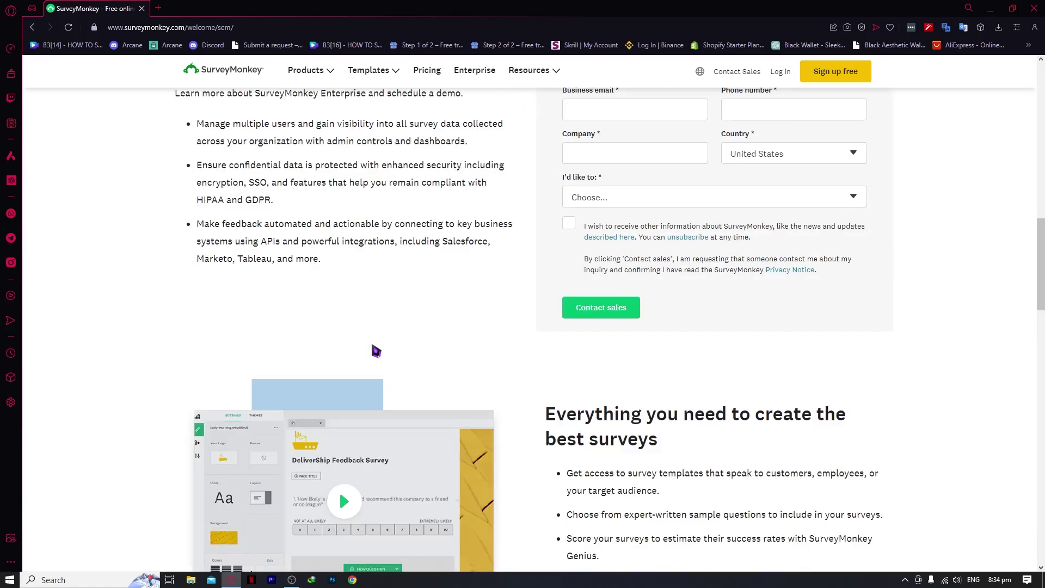
scroll(378, 353, up, 8)
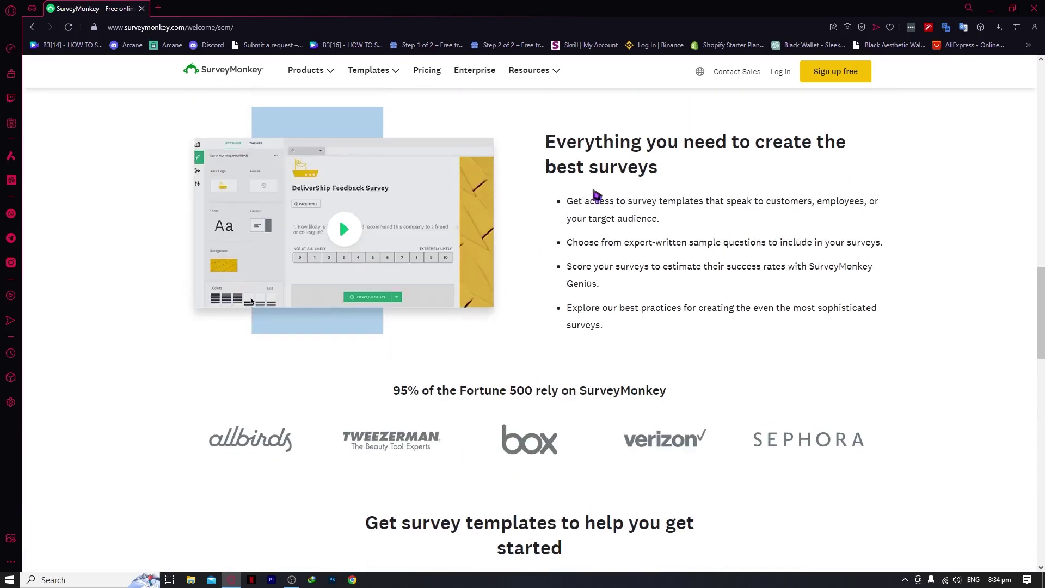
drag(577, 143, 750, 171)
click(636, 206)
drag(591, 207, 804, 198)
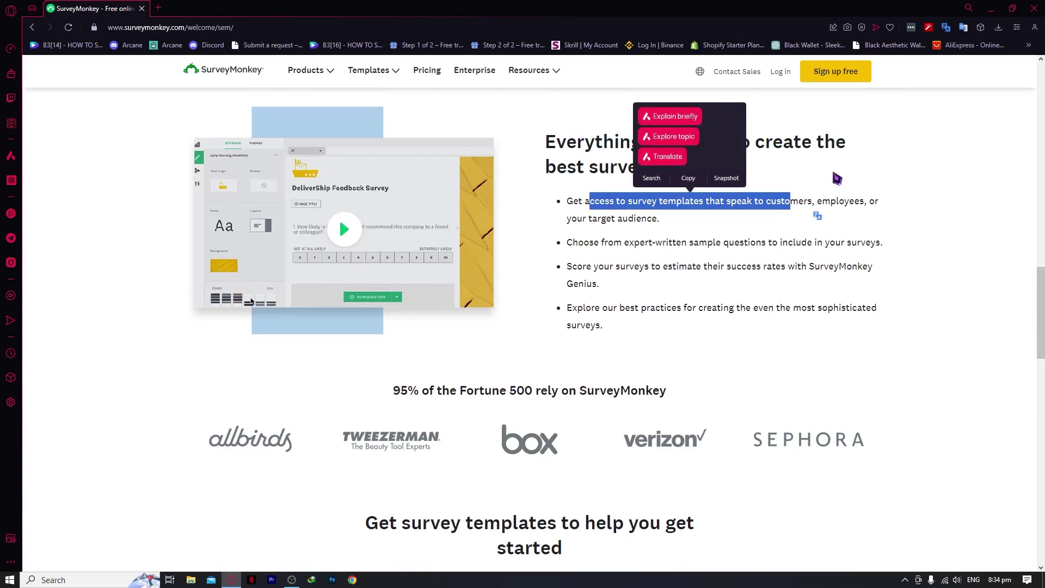
drag(573, 243, 878, 251)
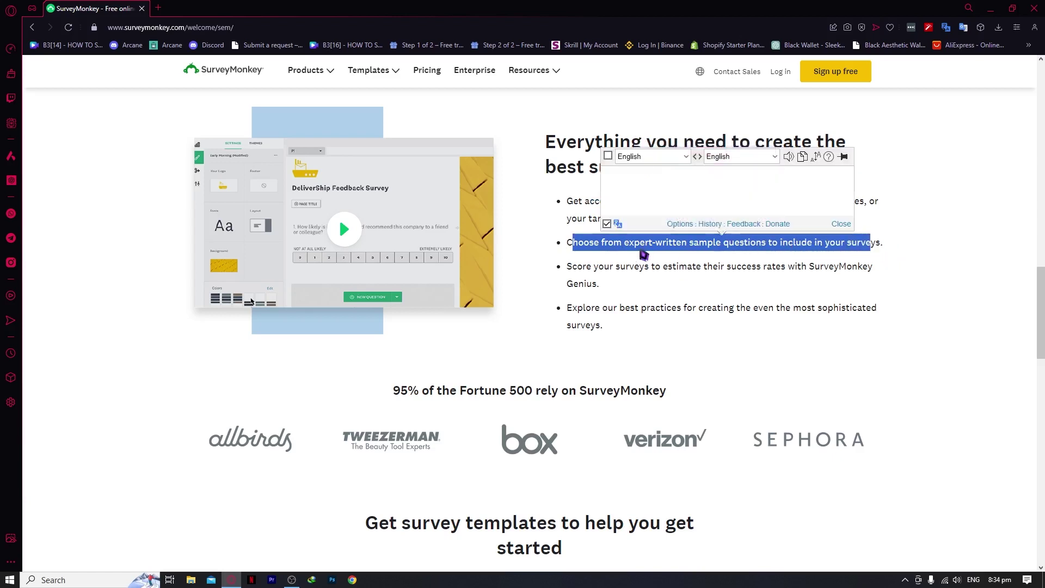
drag(588, 267, 883, 270)
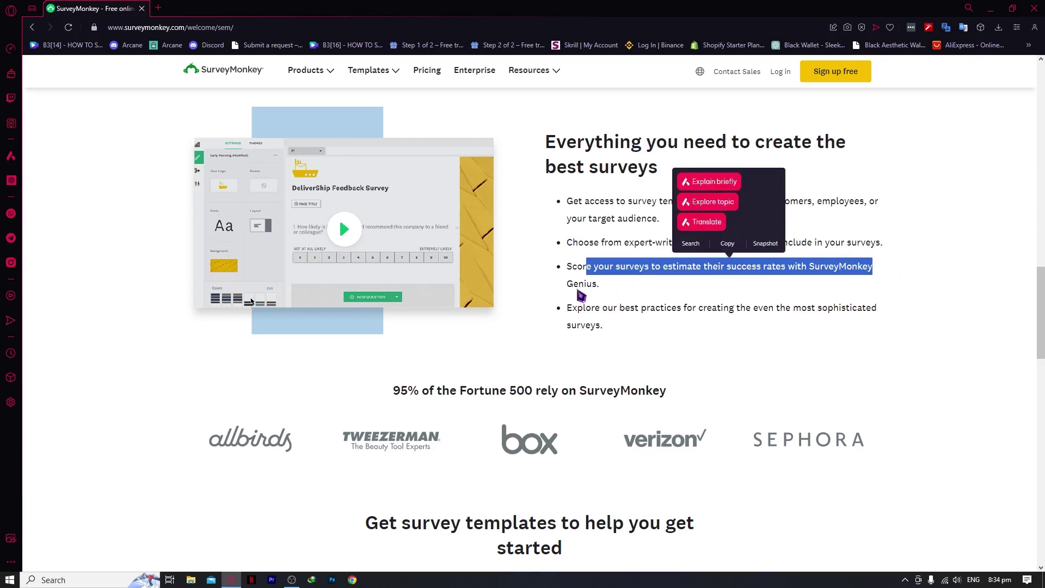
drag(582, 296, 791, 318)
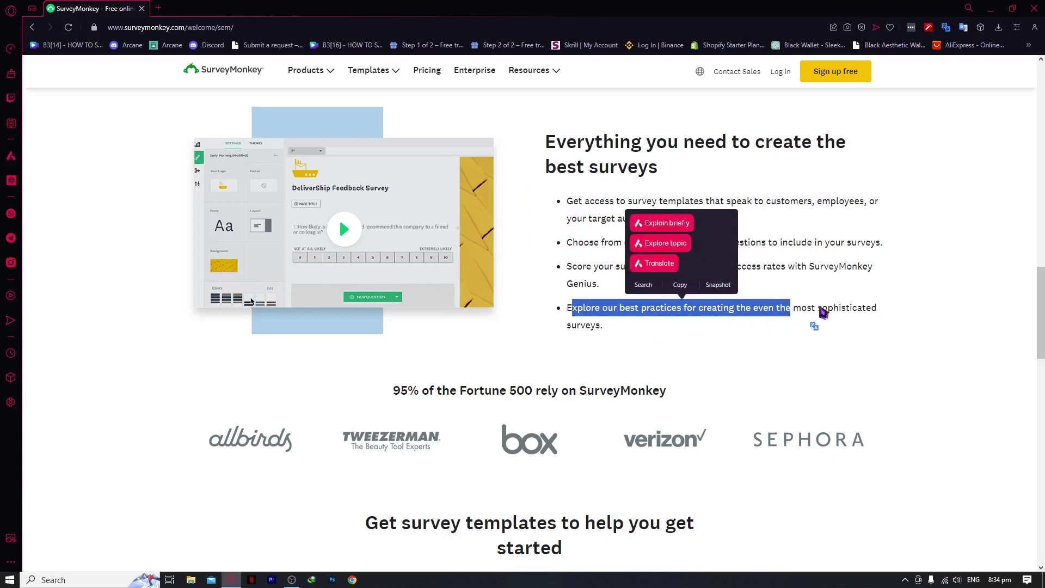
click(581, 322)
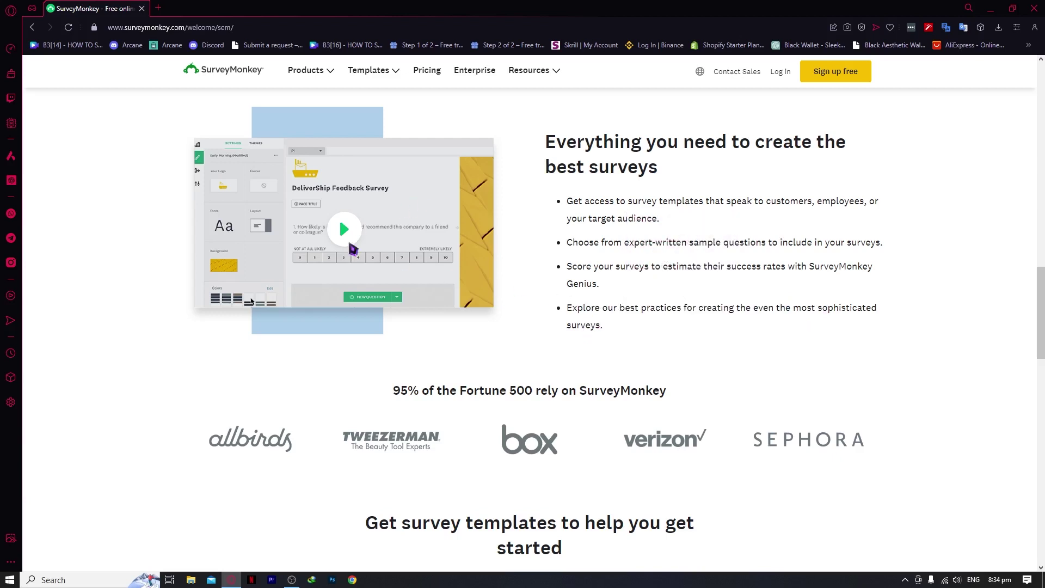
scroll(456, 219, up, 2)
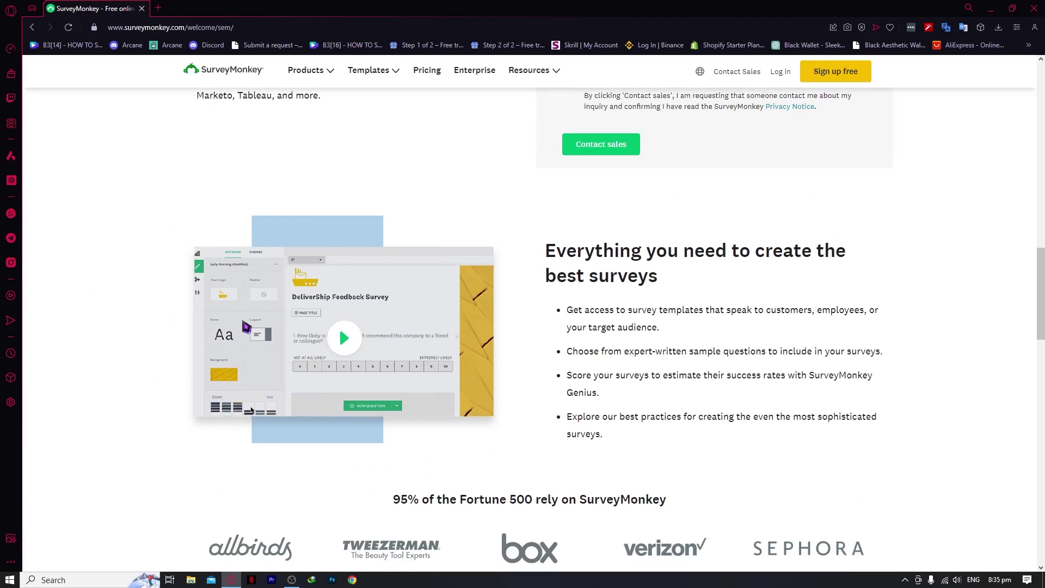
scroll(344, 366, up, 15)
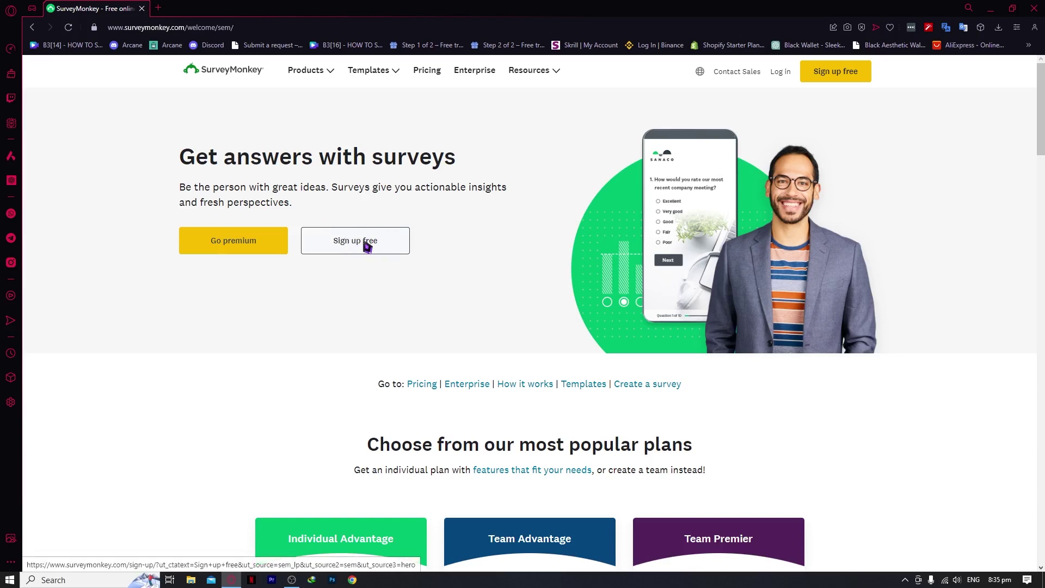
- Examine the prices and descriptions of the Individual Advantage, Team Advantage and Team Premier plans
scroll(370, 288, down, 5)
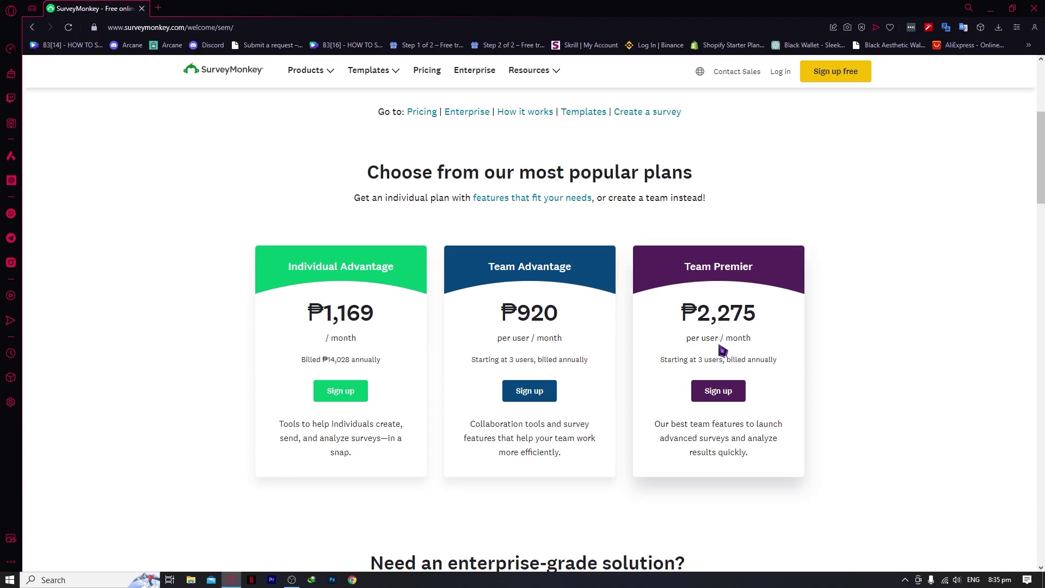
scroll(542, 315, up, 3)
scroll(490, 327, down, 4)
scroll(463, 354, up, 4)
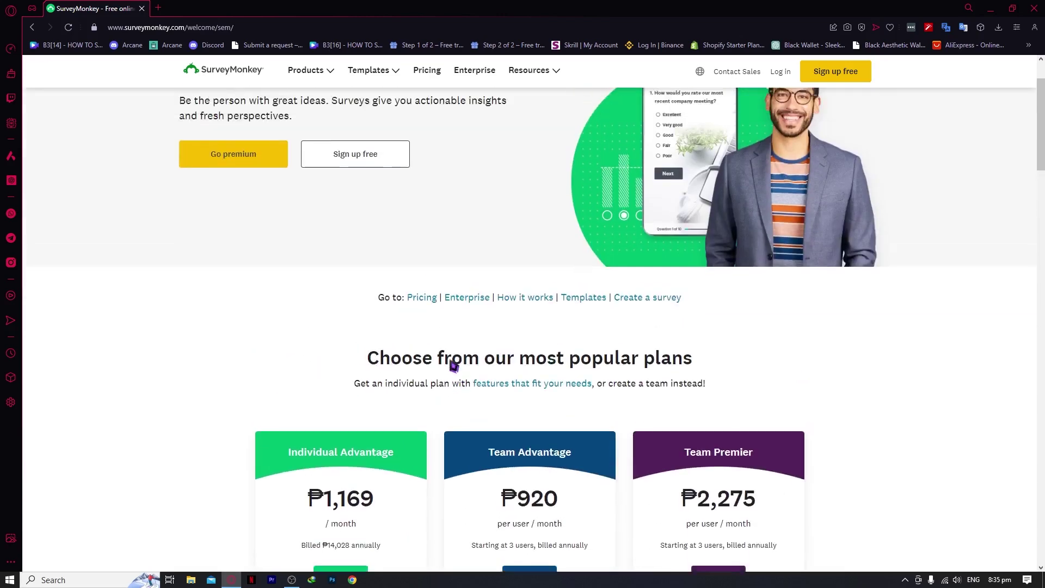
scroll(454, 366, down, 2)
scroll(479, 381, up, 3)
scroll(483, 387, down, 3)
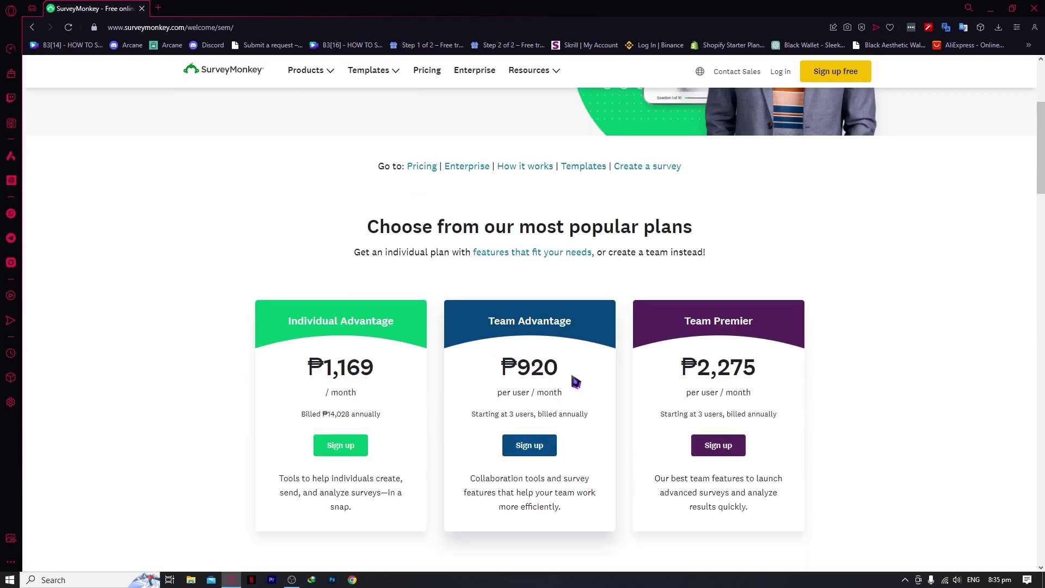
scroll(517, 403, up, 4)
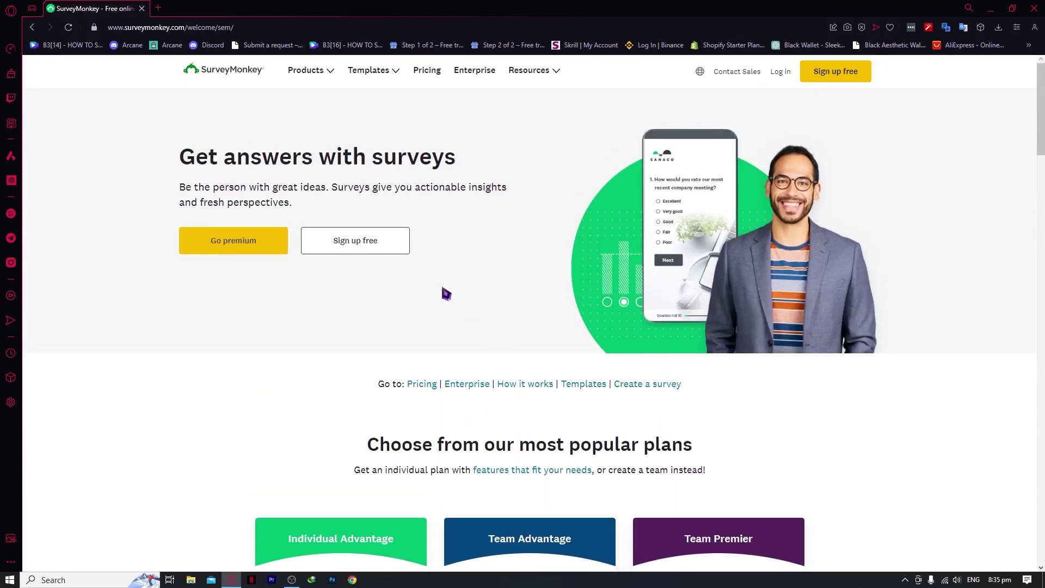
- Start a free sign-up with Google and accept the Terms of Use and Privacy Notice
click(354, 242)
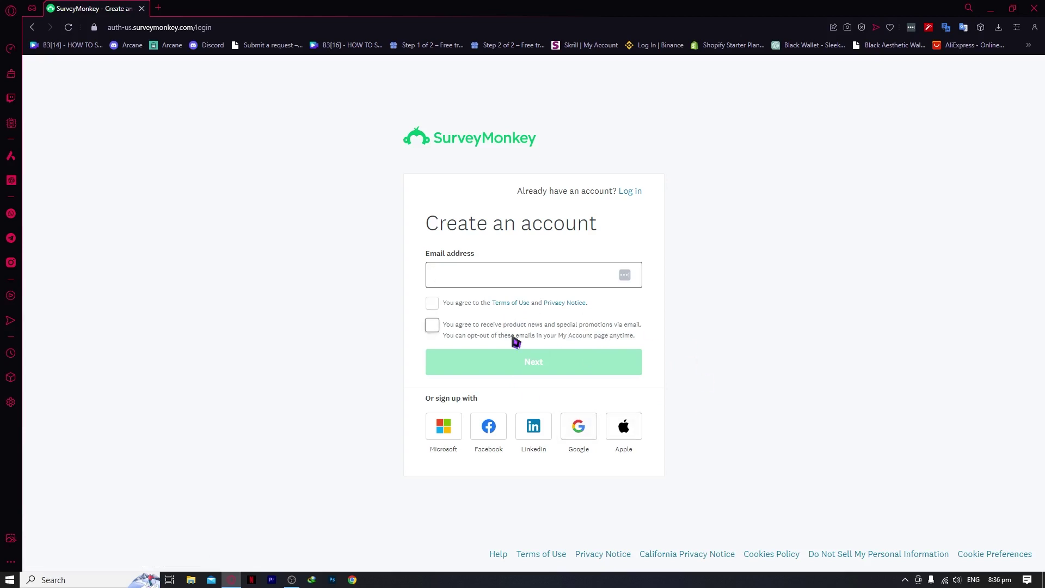
click(583, 433)
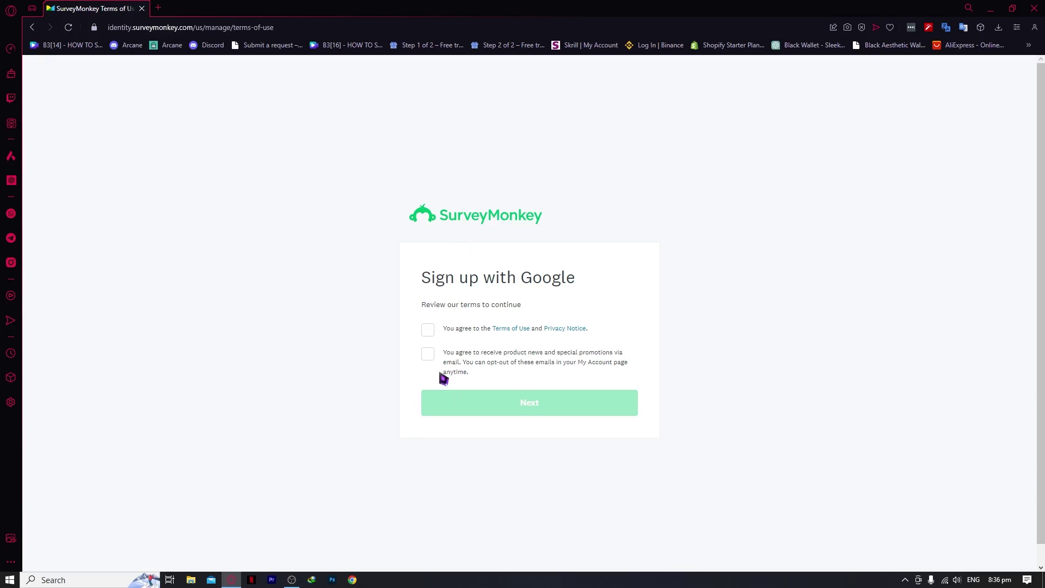
click(432, 332)
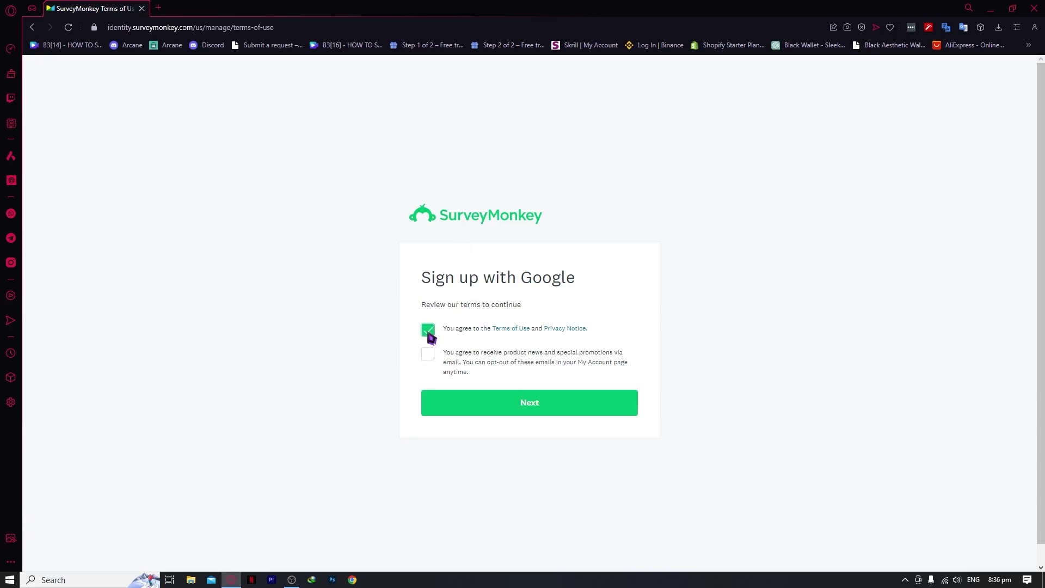
click(571, 409)
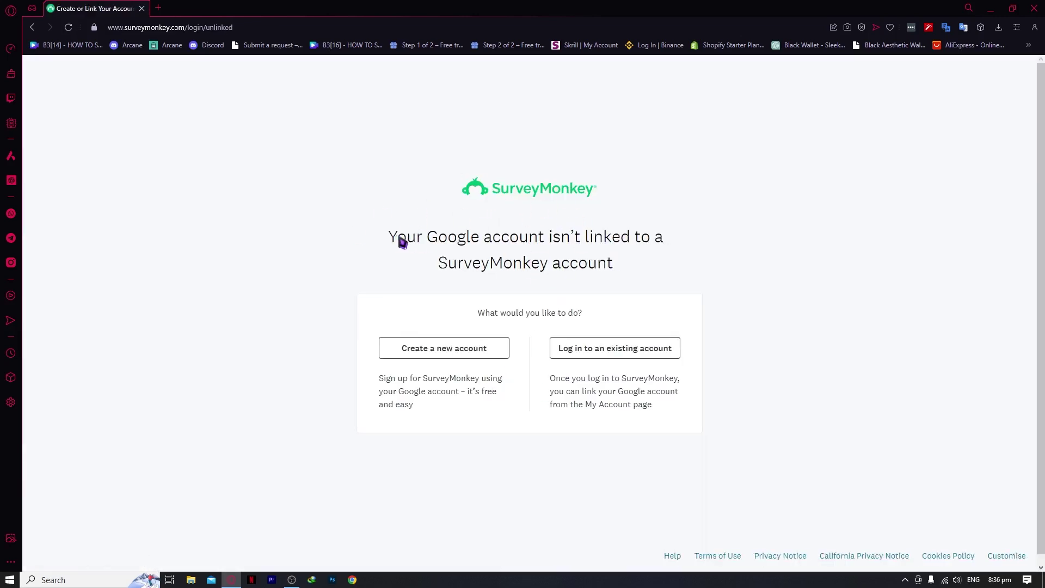
- Choose to create a new SurveyMonkey account for the unlinked Google account
drag(397, 236, 669, 239)
drag(459, 267, 588, 267)
click(444, 353)
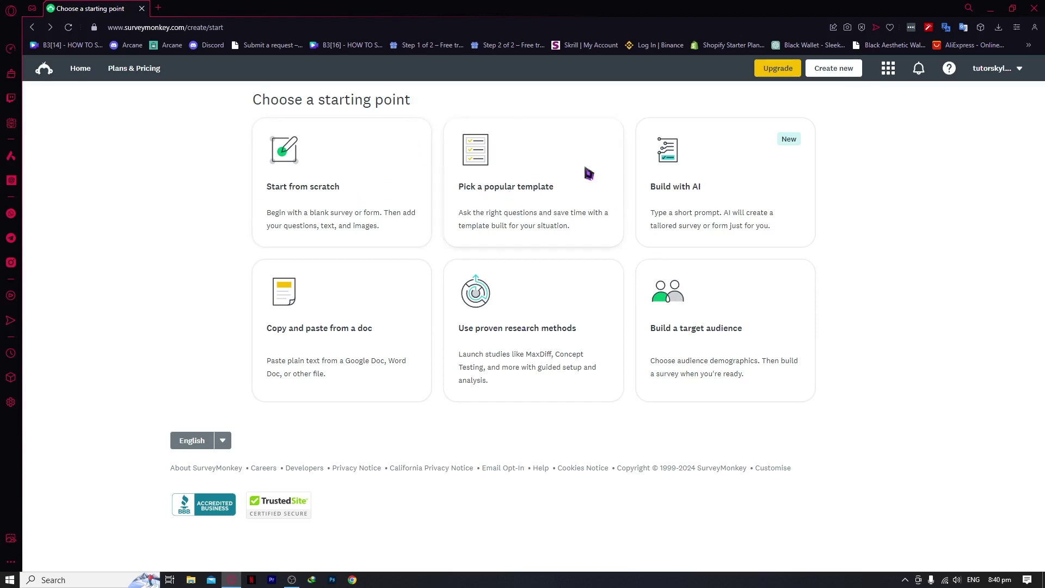
- Choose a popular template as the survey's starting point and look through the template gallery
click(520, 181)
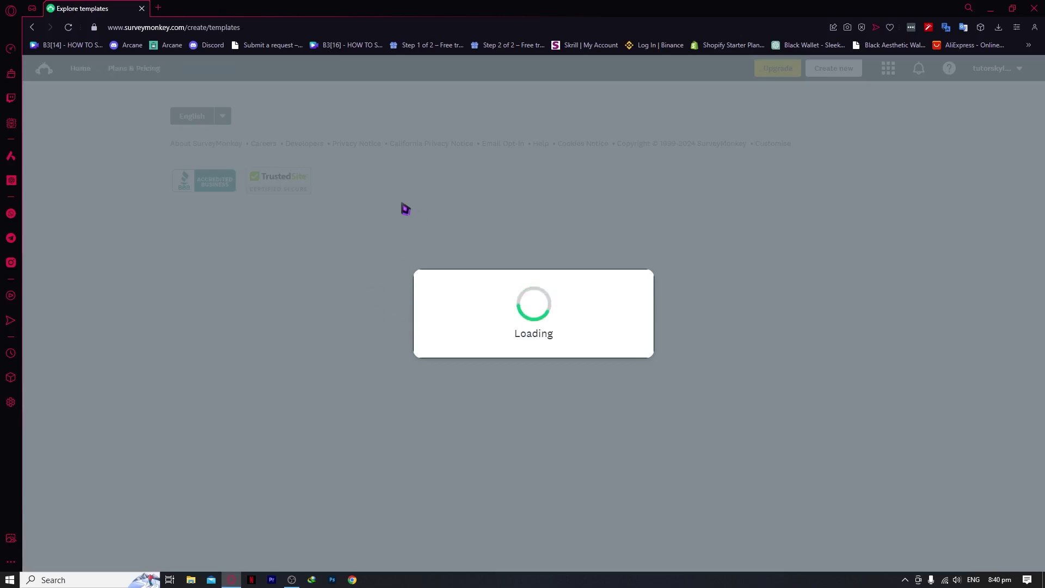
scroll(542, 401, down, 15)
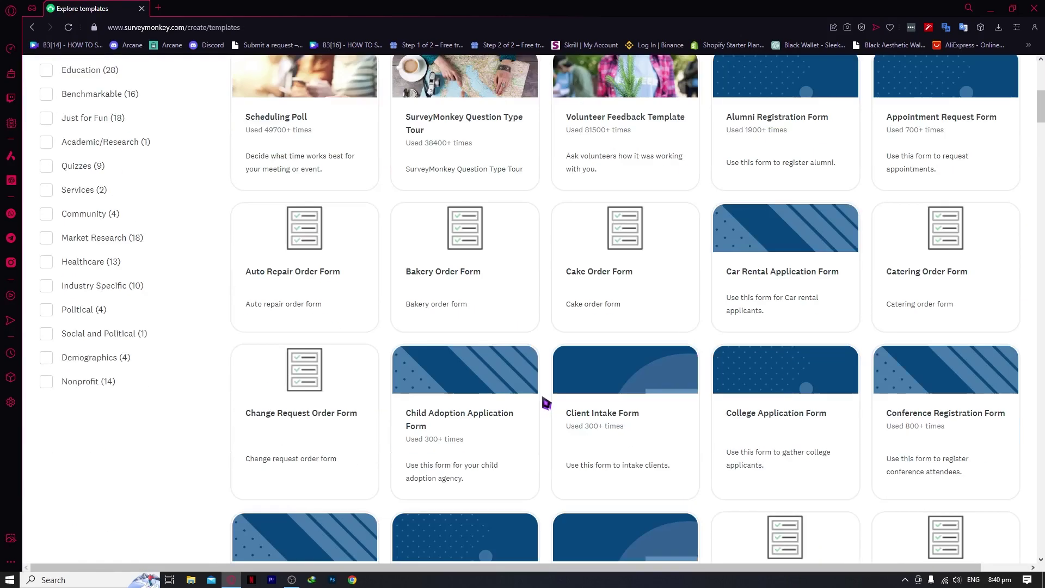
scroll(543, 403, down, 12)
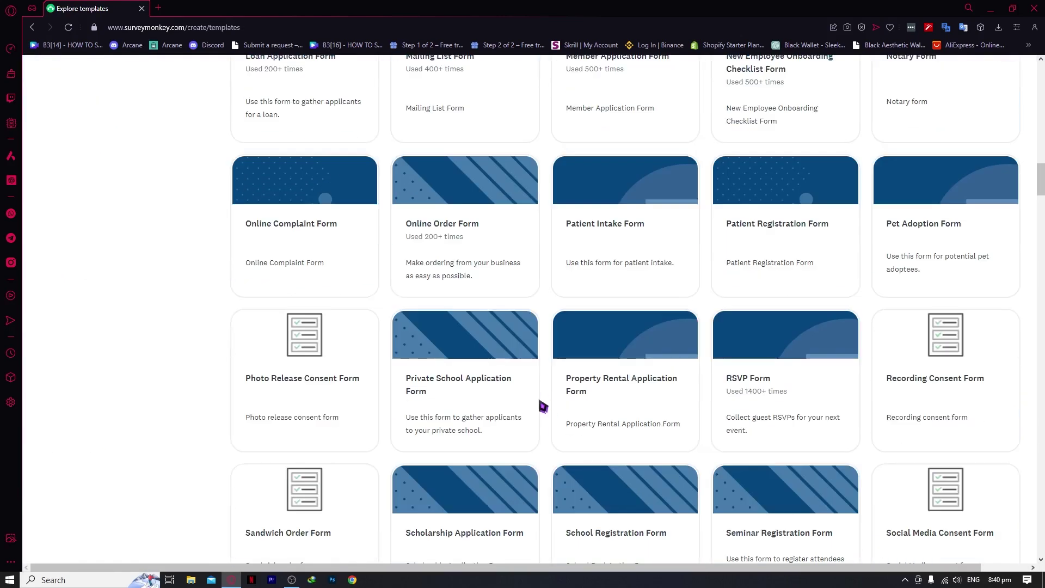
scroll(541, 403, up, 10)
scroll(520, 337, up, 15)
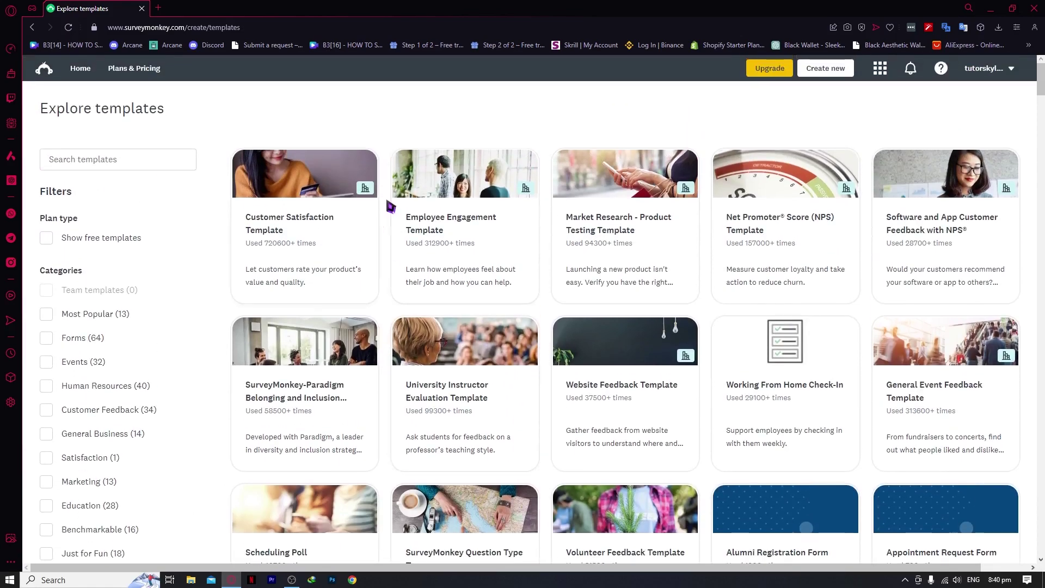
- Preview the Employee Engagement Template, try to use it, and return to the template gallery
click(442, 175)
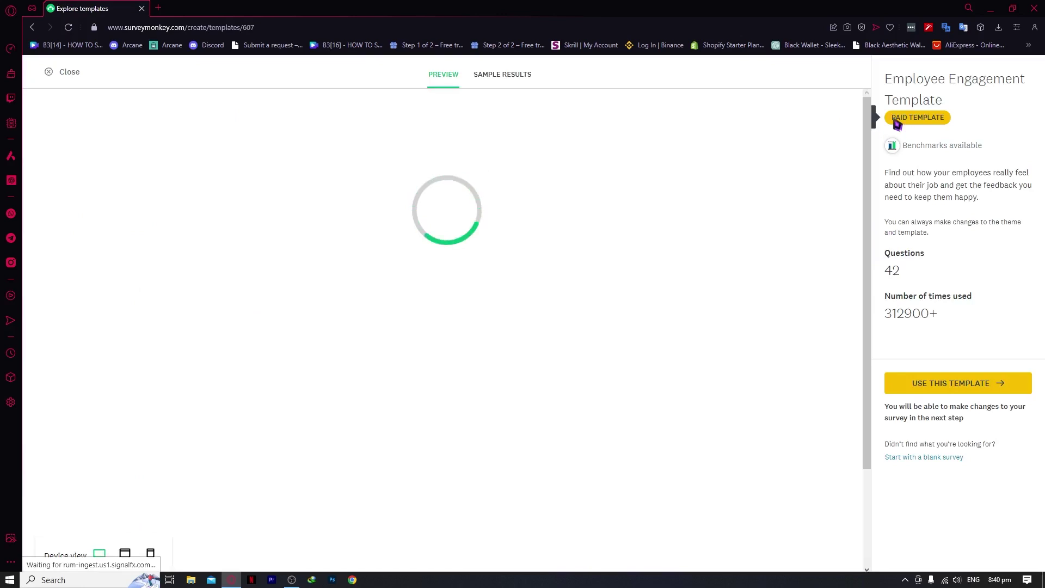
scroll(509, 376, down, 3)
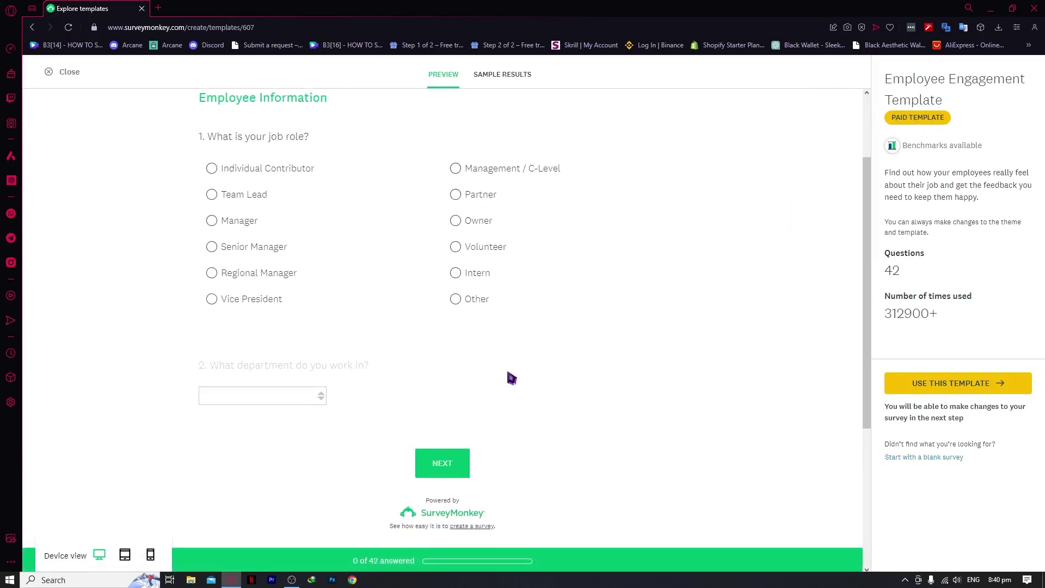
scroll(508, 376, up, 3)
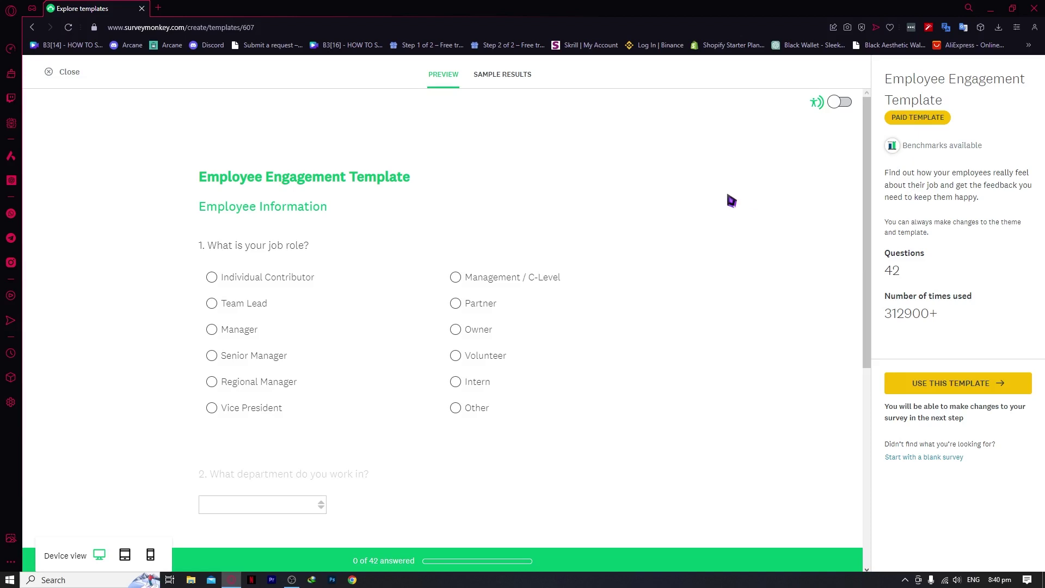
click(938, 383)
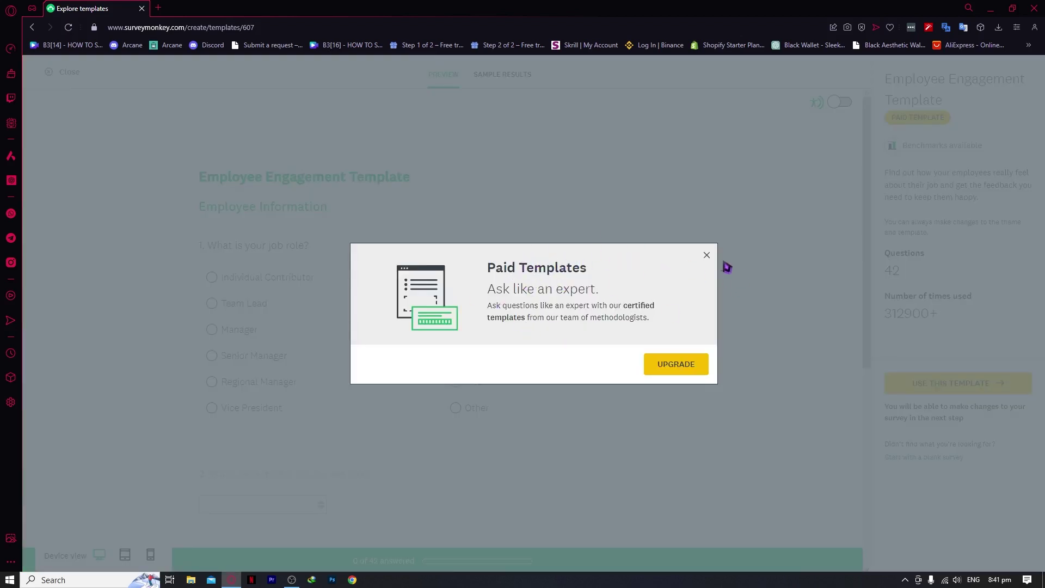
click(707, 255)
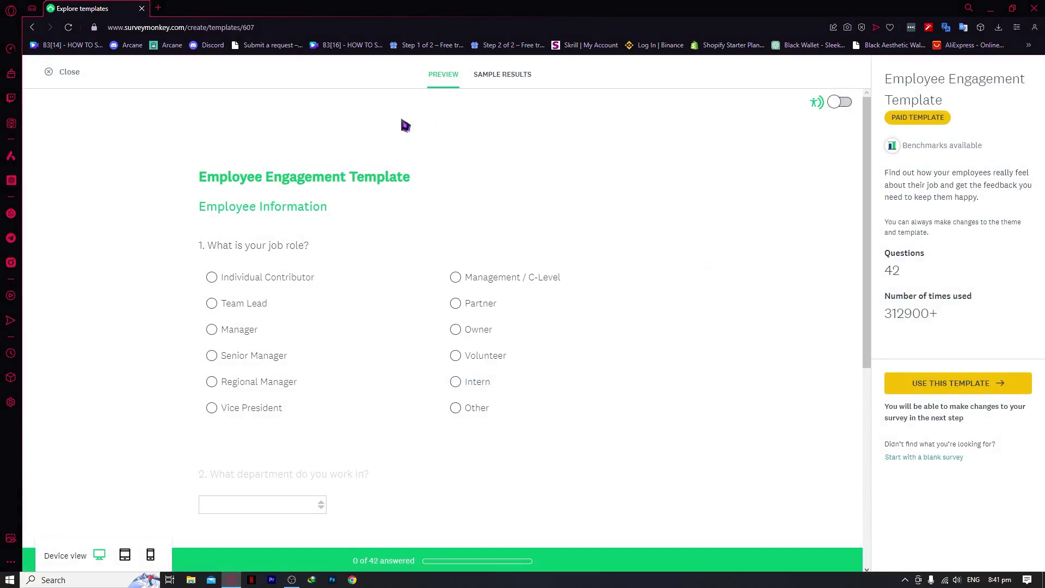
click(69, 73)
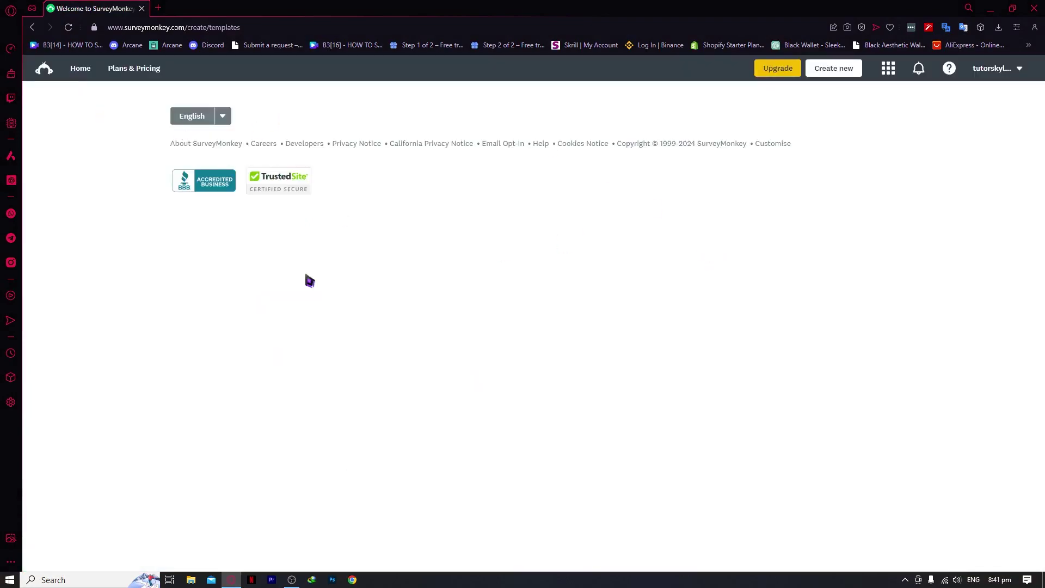
- Filter the template gallery to show only free templates
scroll(648, 354, down, 13)
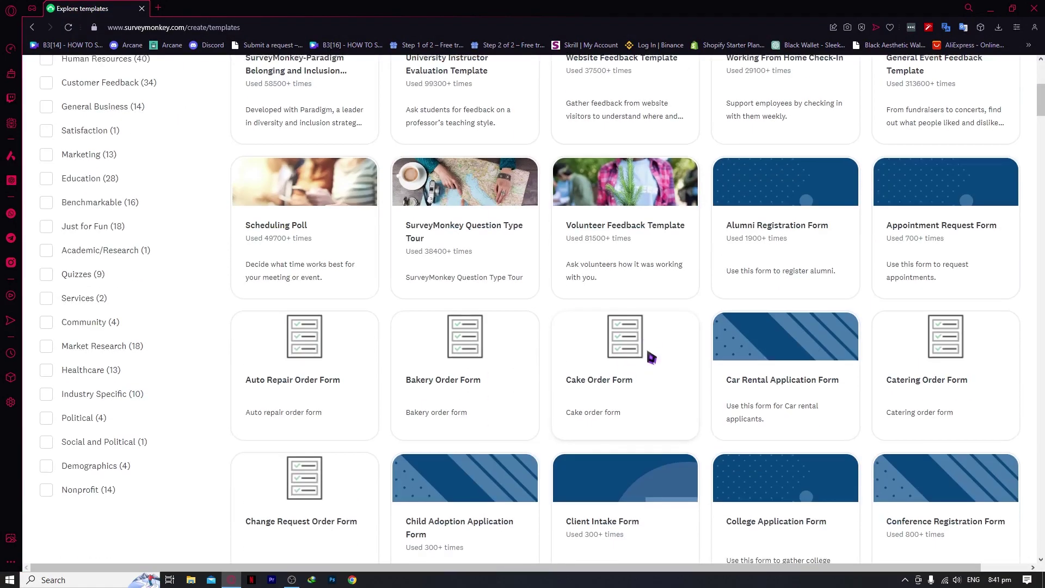
scroll(576, 356, up, 9)
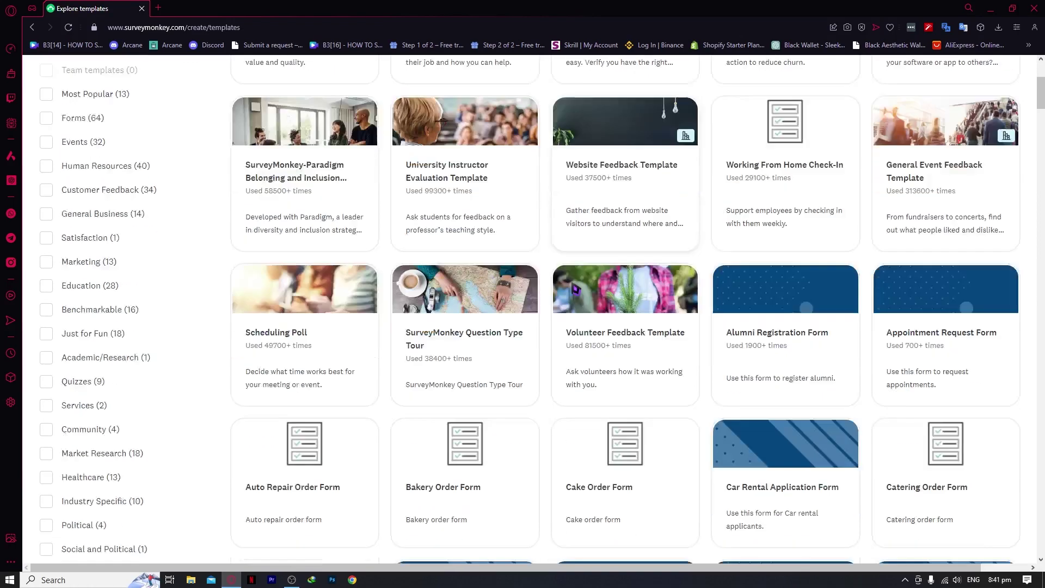
scroll(276, 276, down, 5)
scroll(276, 276, up, 9)
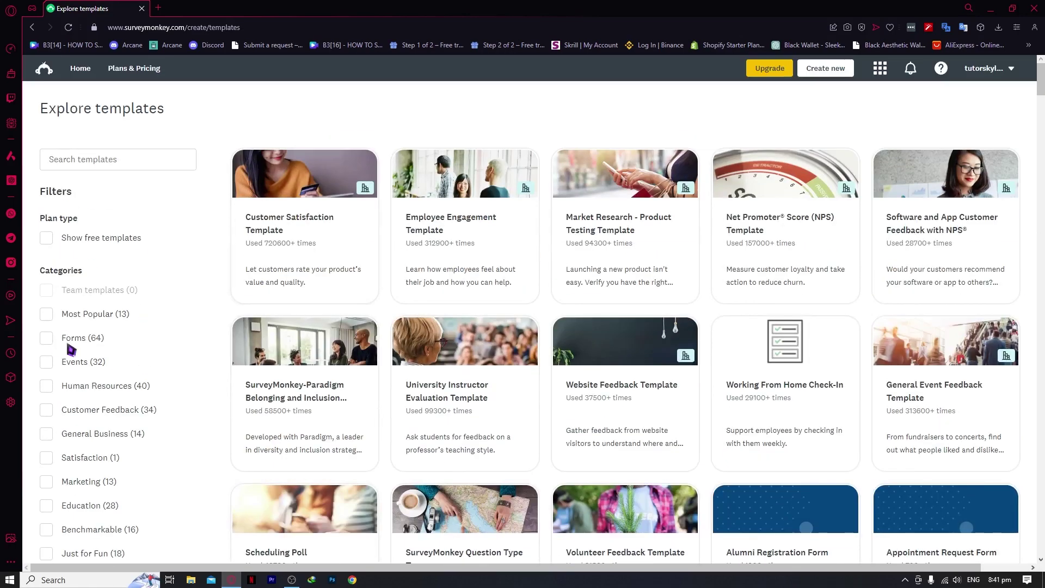
scroll(103, 392, down, 3)
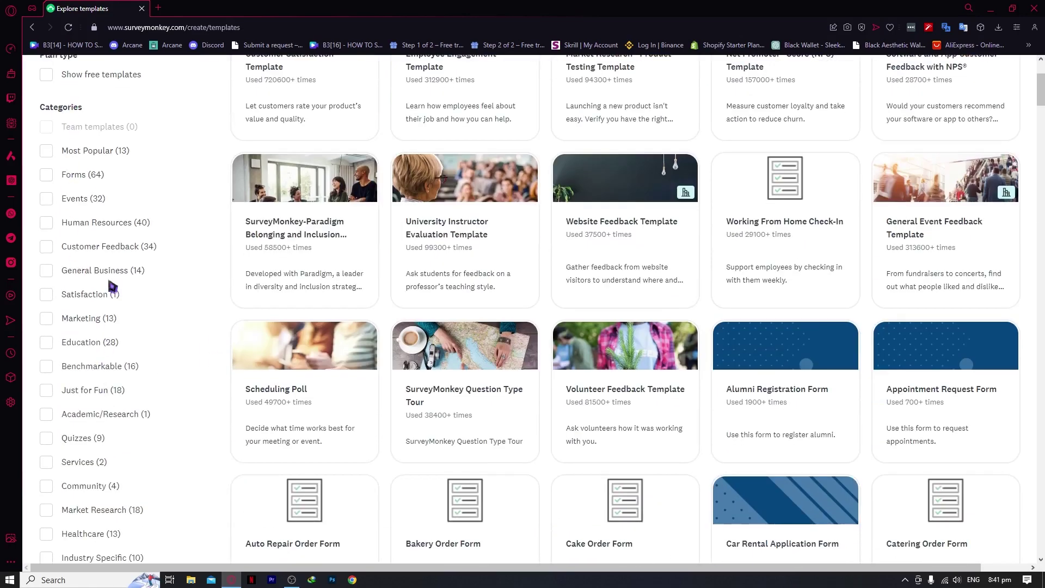
scroll(112, 286, up, 3)
scroll(92, 109, down, 3)
scroll(84, 222, up, 2)
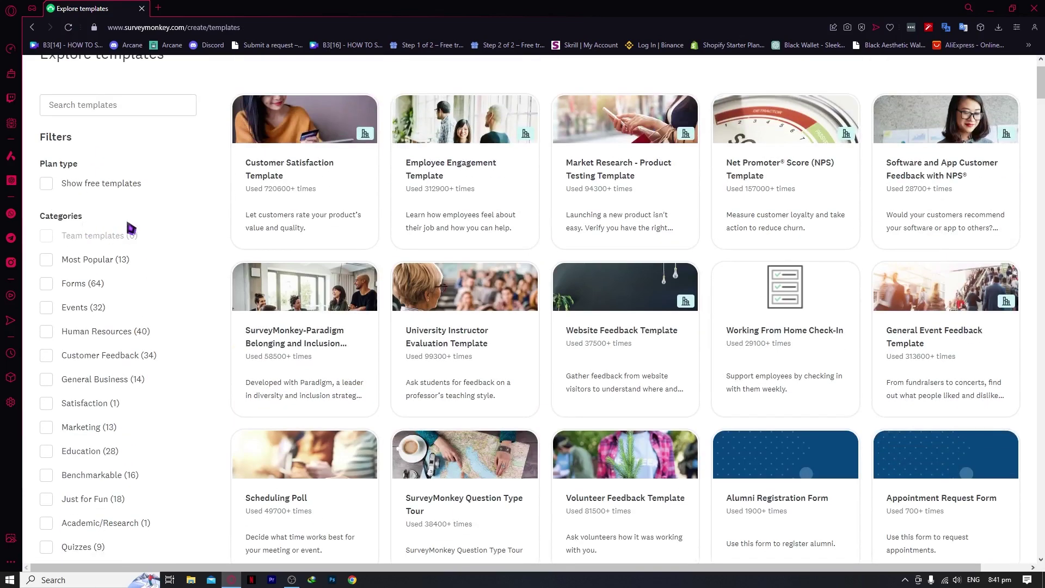
click(46, 185)
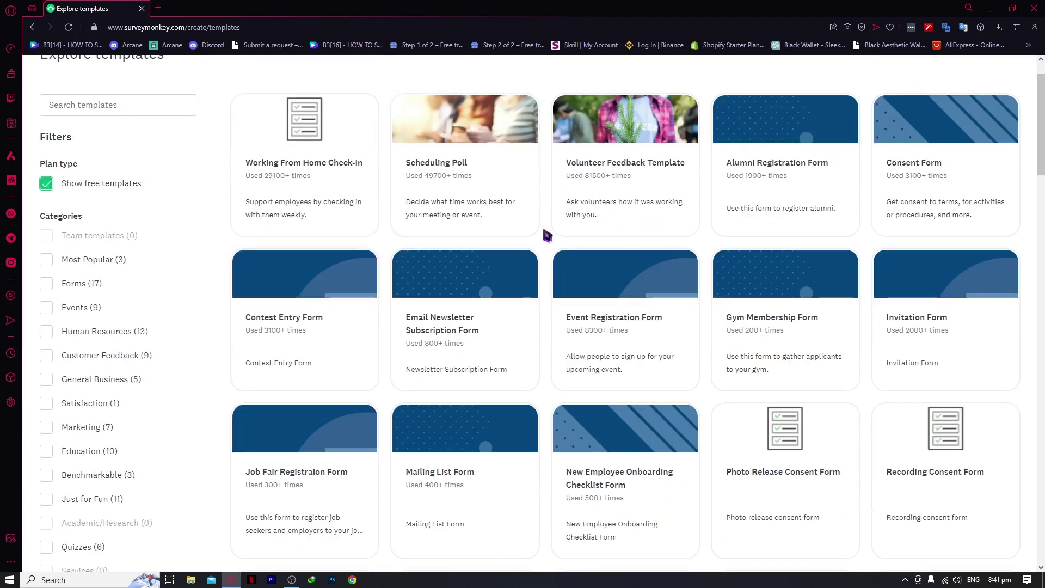
scroll(163, 375, down, 3)
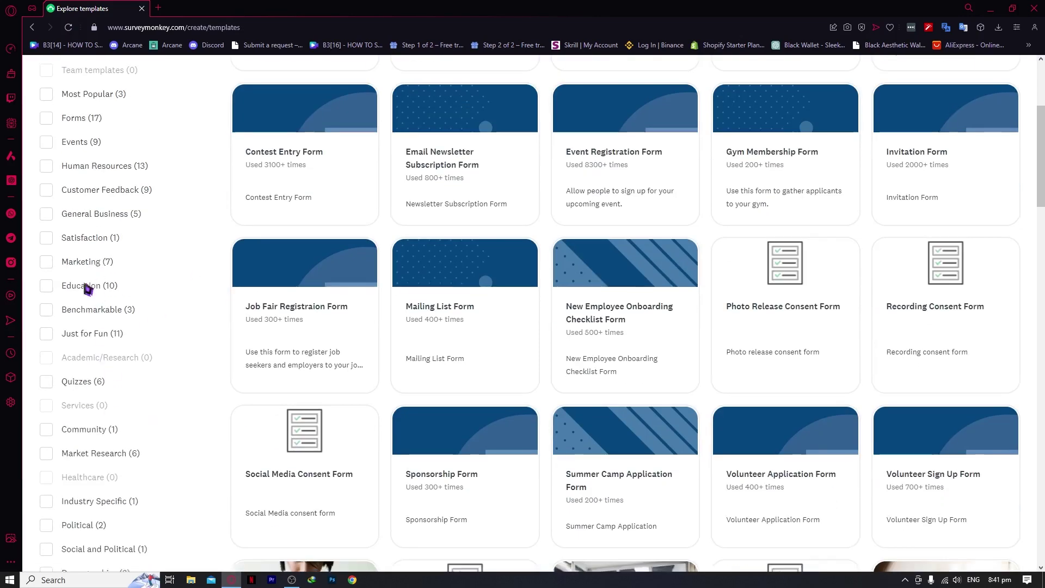
- Preview the Scheduling Poll from the free templates and use it for a new survey
scroll(79, 327, down, 5)
scroll(77, 415, up, 9)
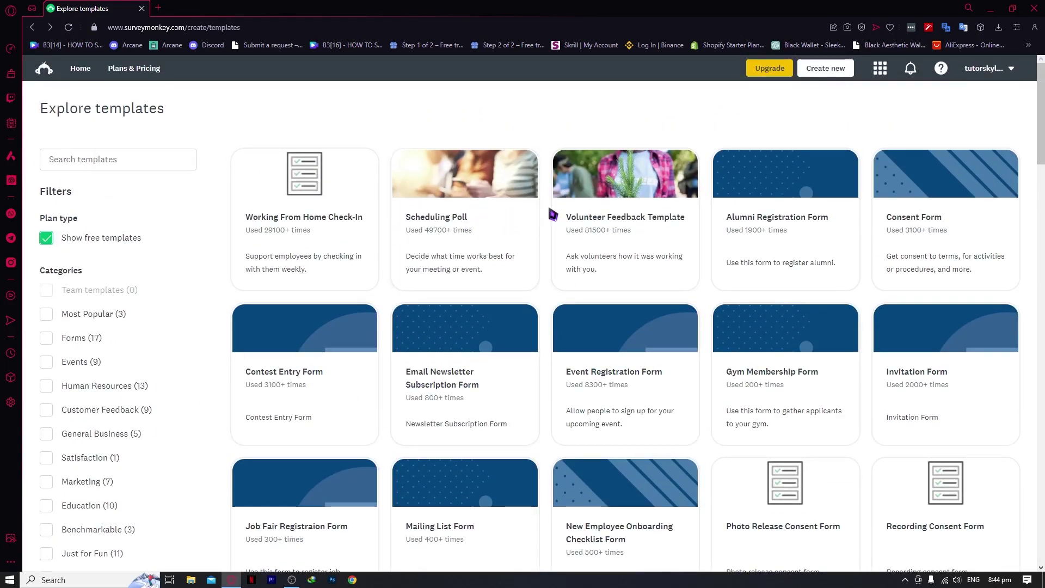
click(456, 218)
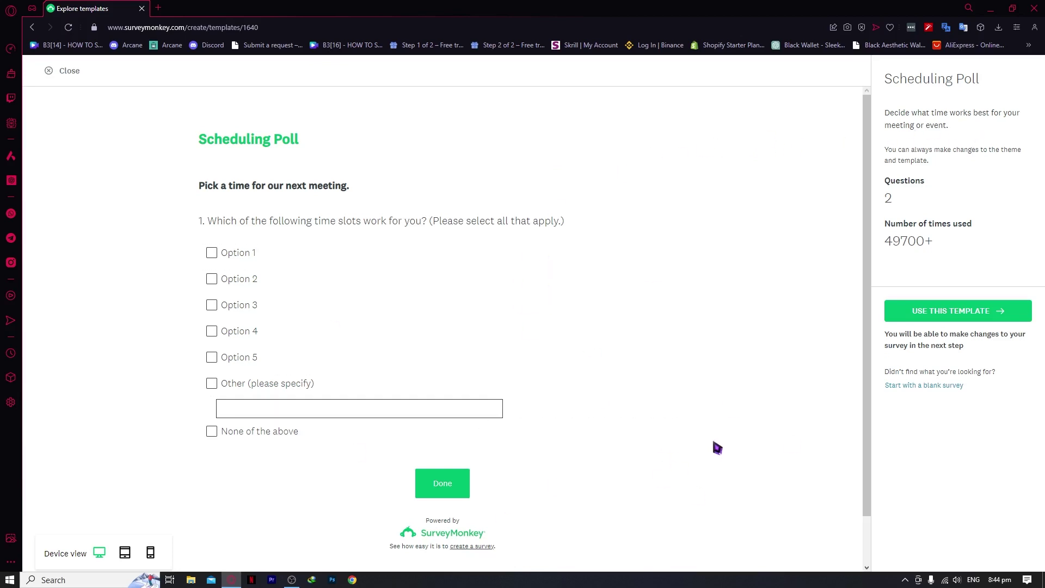
click(959, 312)
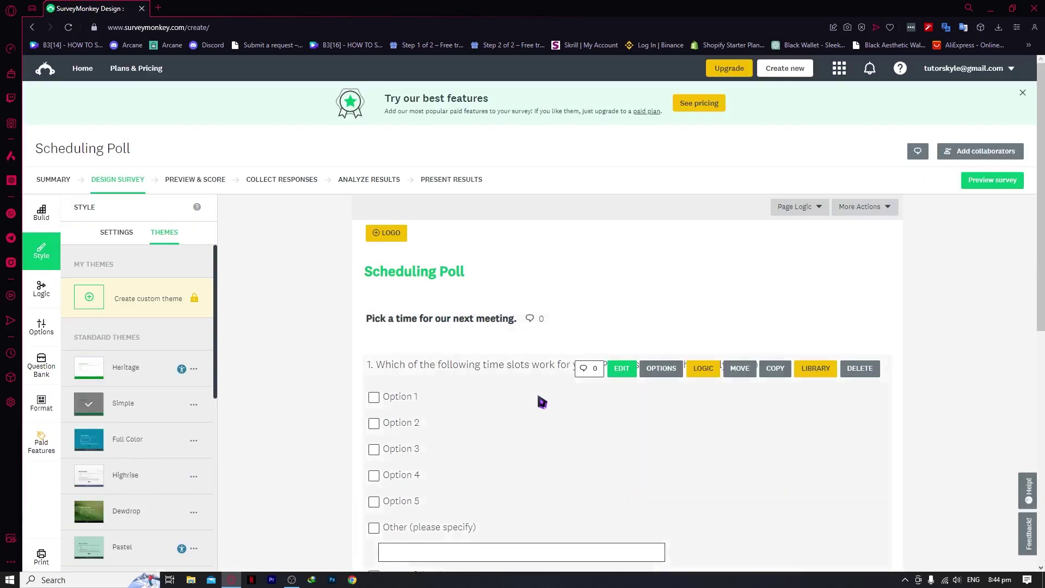
- Edit the time-slot question of the poll and remove Option 5 from its answer choices
scroll(542, 402, down, 4)
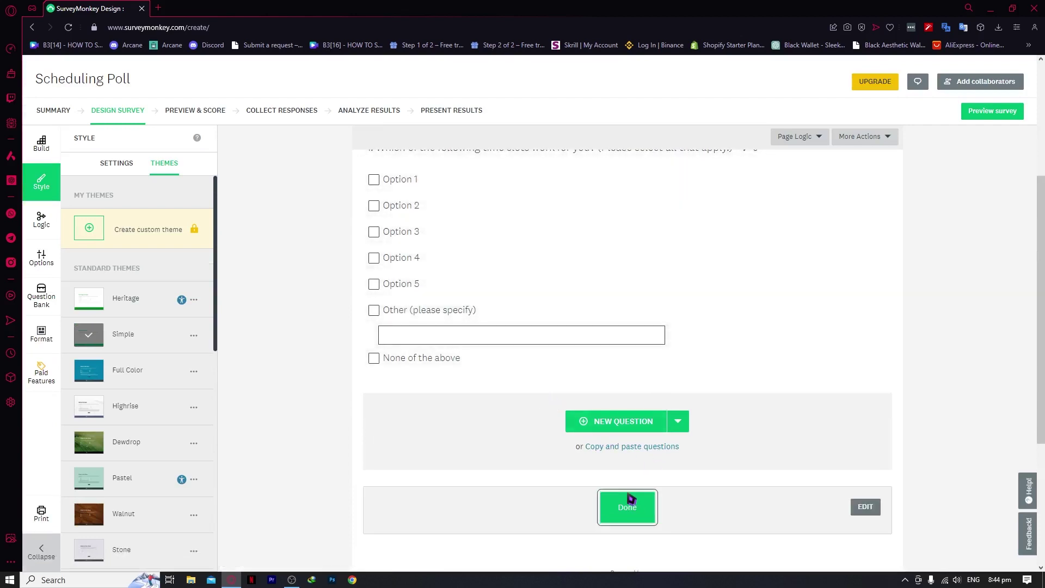
scroll(450, 381, up, 2)
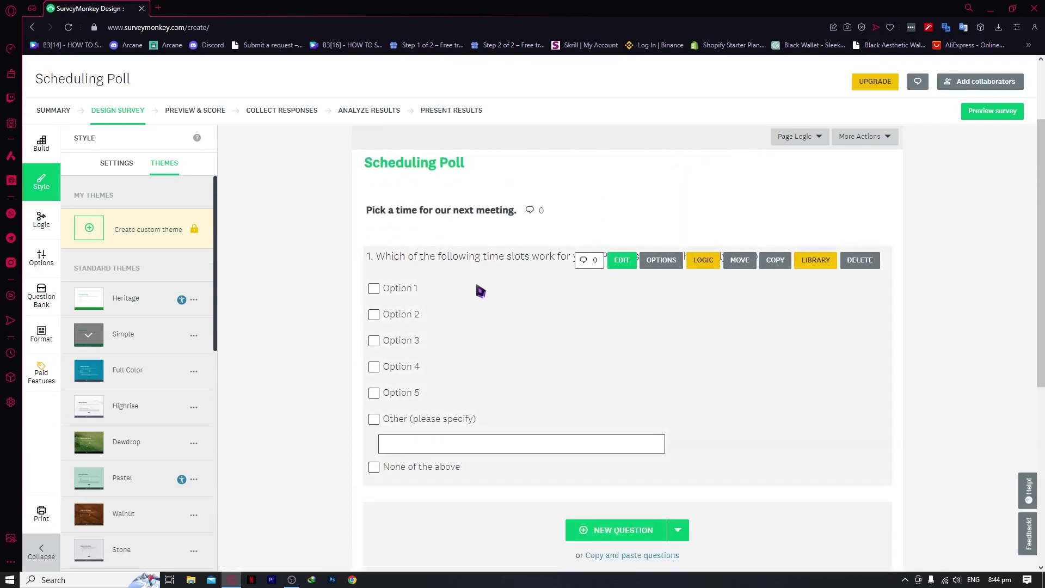
click(627, 267)
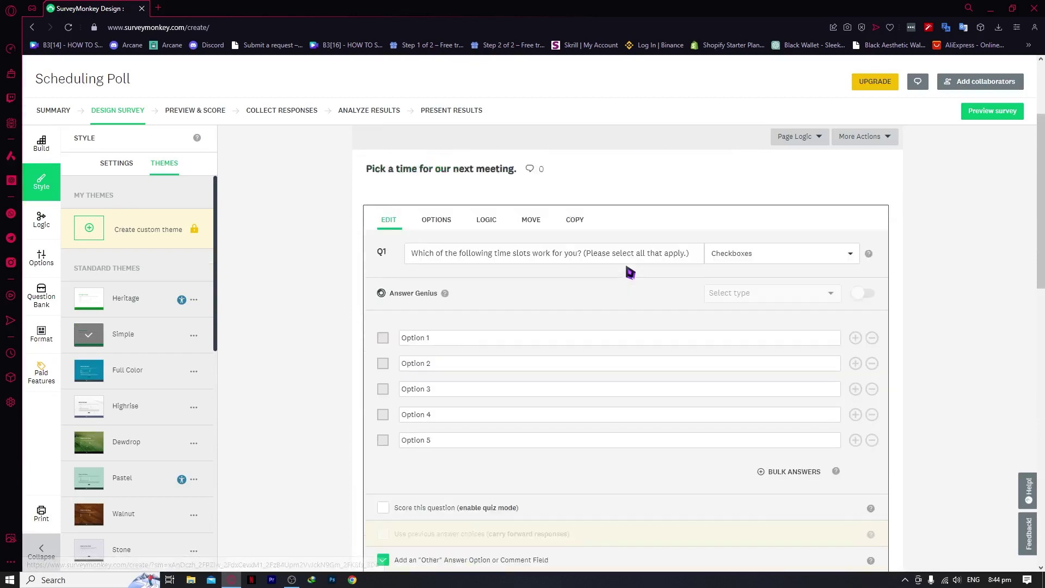
drag(429, 256, 614, 269)
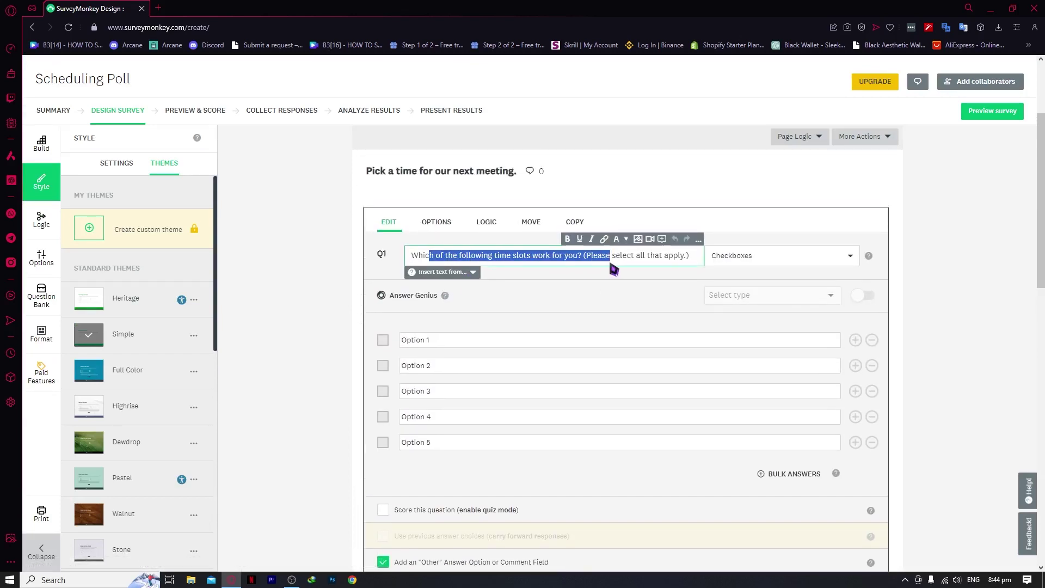
click(466, 342)
click(454, 364)
click(454, 385)
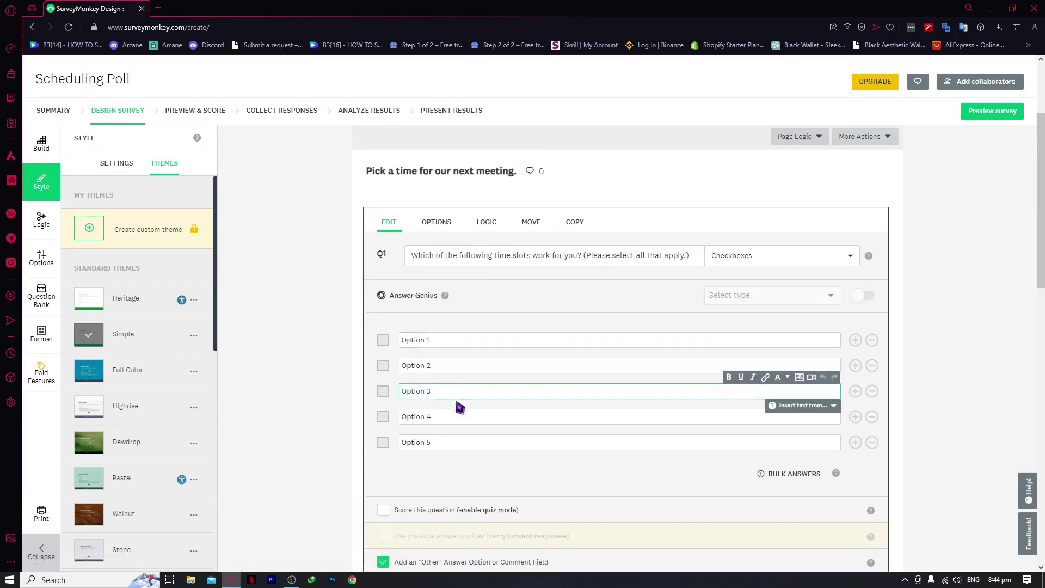
click(479, 444)
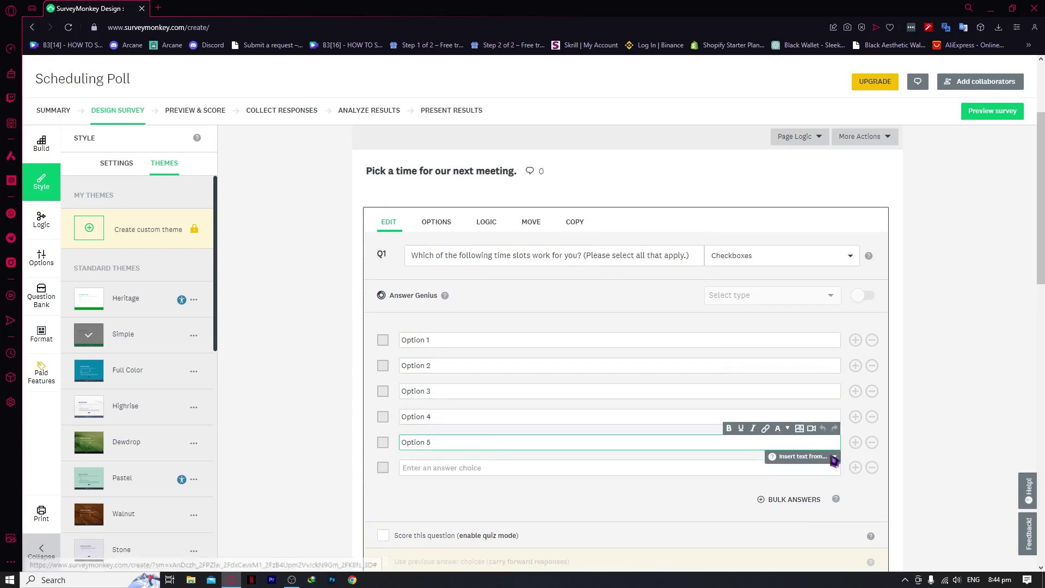
click(872, 442)
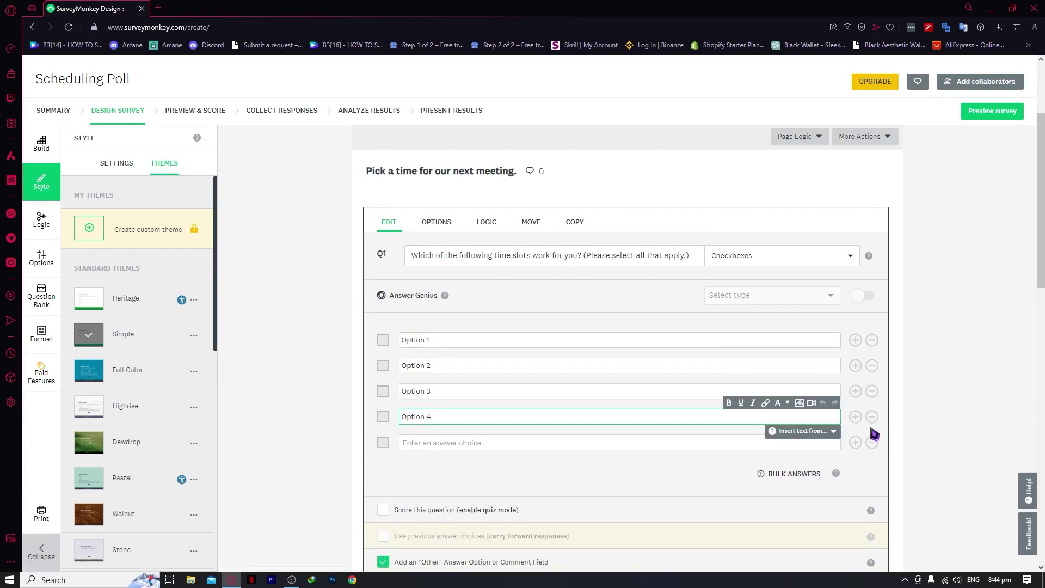
- Look over the Scheduling Poll's question settings and page layout in the survey designer
scroll(637, 408, down, 5)
scroll(908, 164, up, 6)
scroll(548, 294, up, 3)
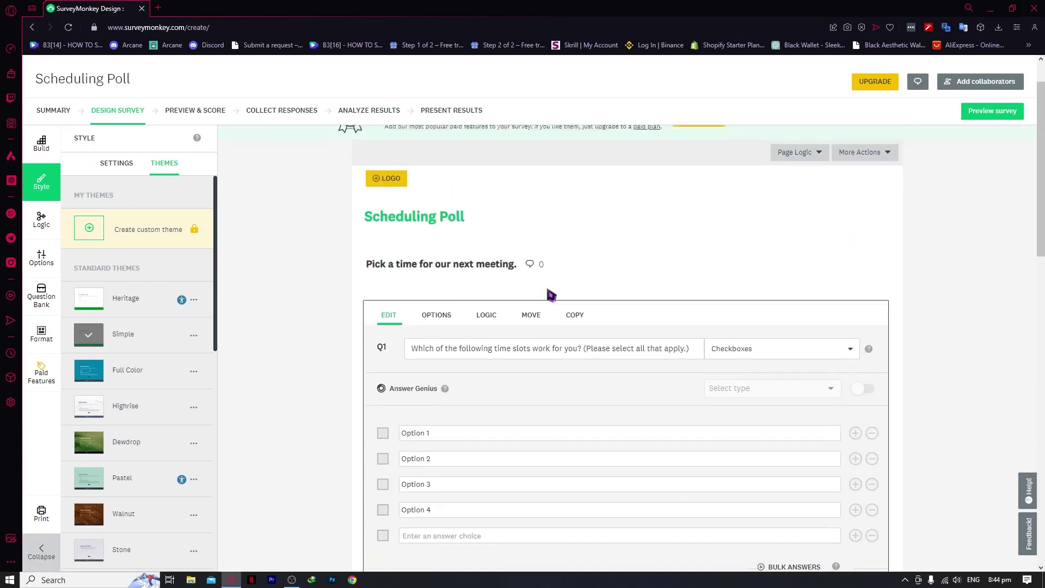
scroll(614, 294, down, 4)
scroll(614, 294, up, 3)
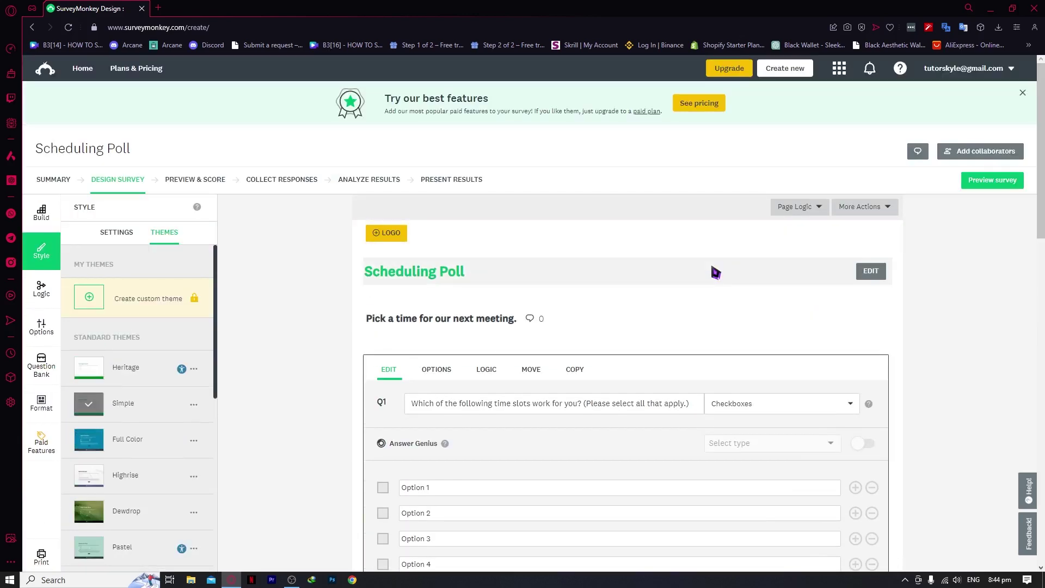
scroll(427, 281, down, 3)
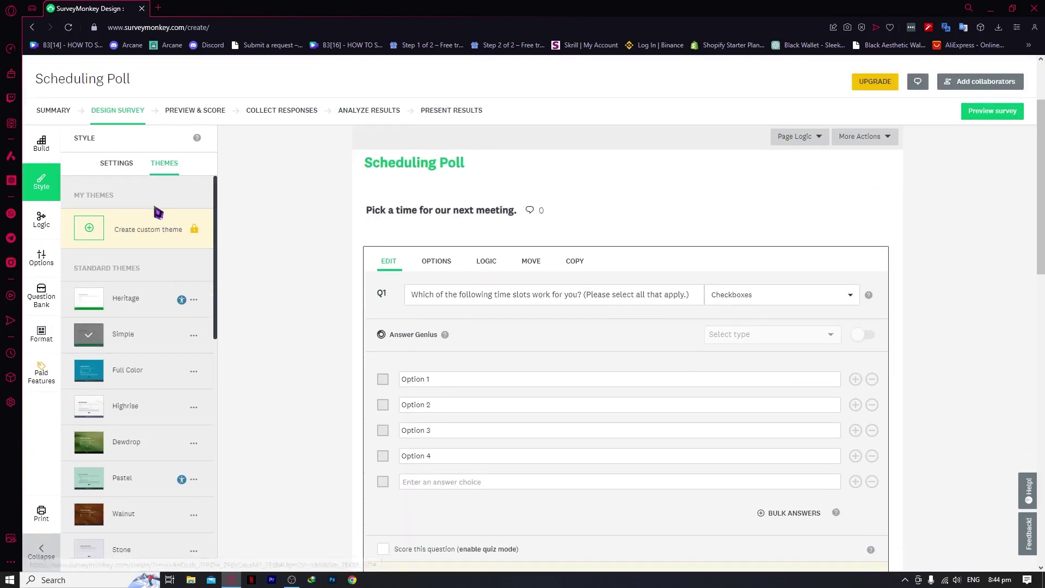
scroll(531, 346, up, 3)
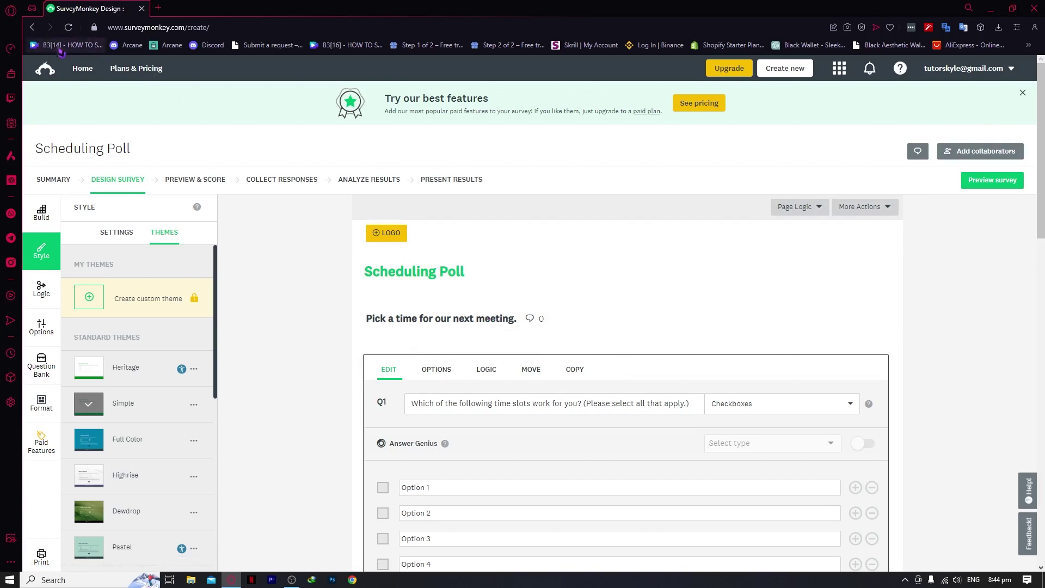
- Return to the choice of survey starting points and start a new survey from scratch
click(34, 28)
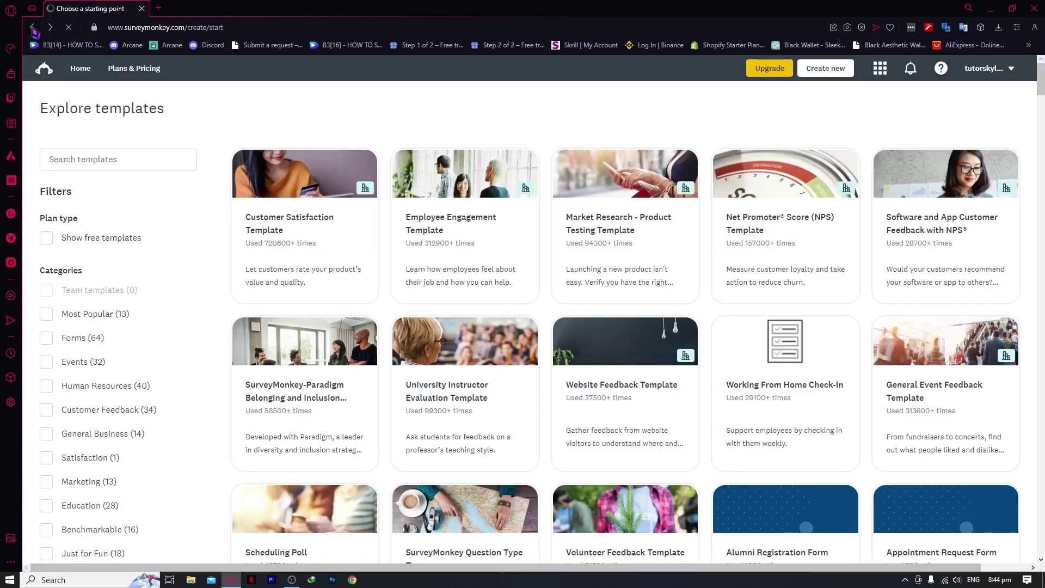
click(33, 29)
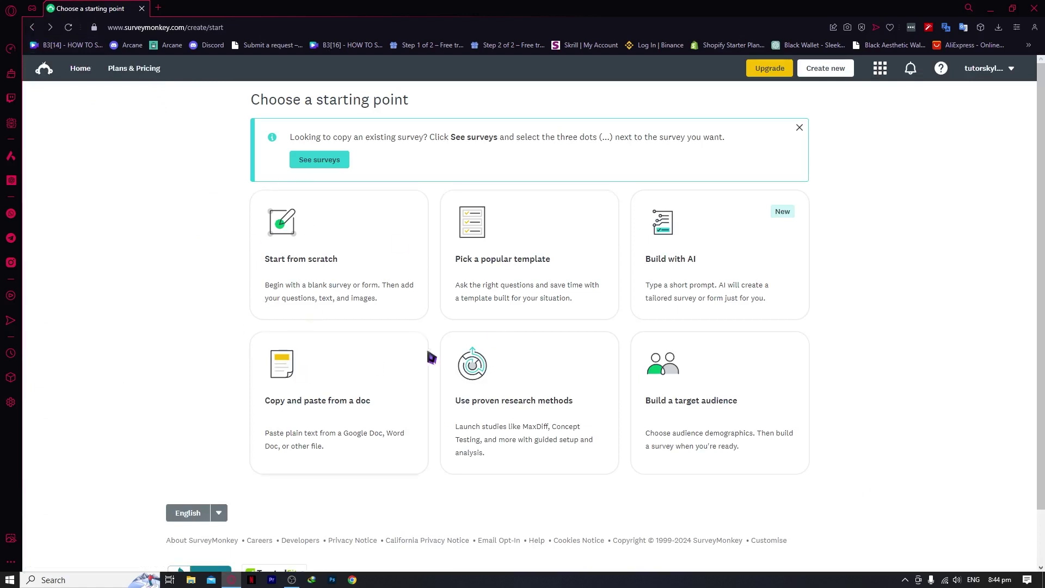
click(315, 269)
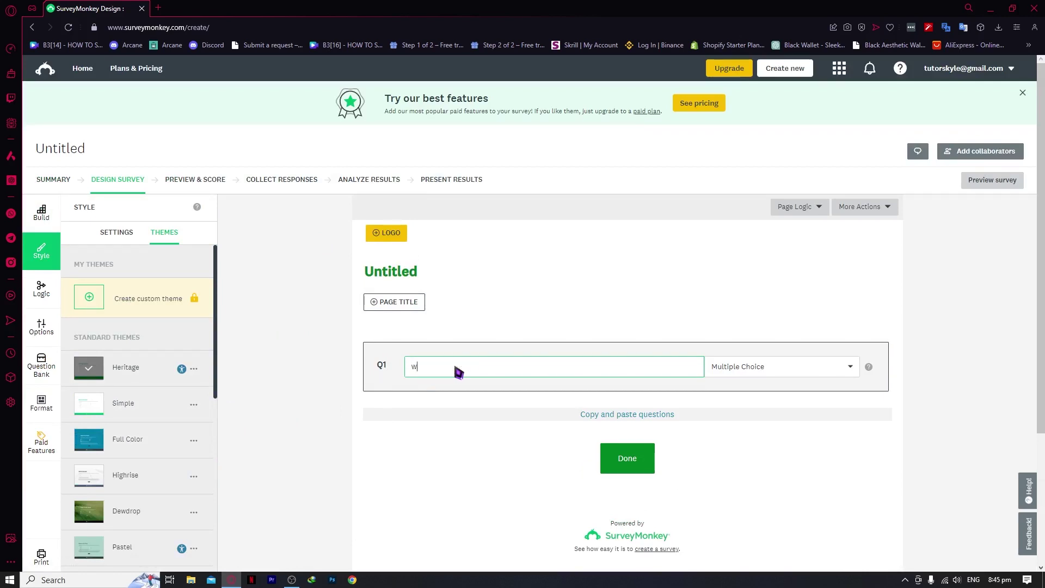
- Enter "What is 5 + 5" as the text of the first question
text(hat is )
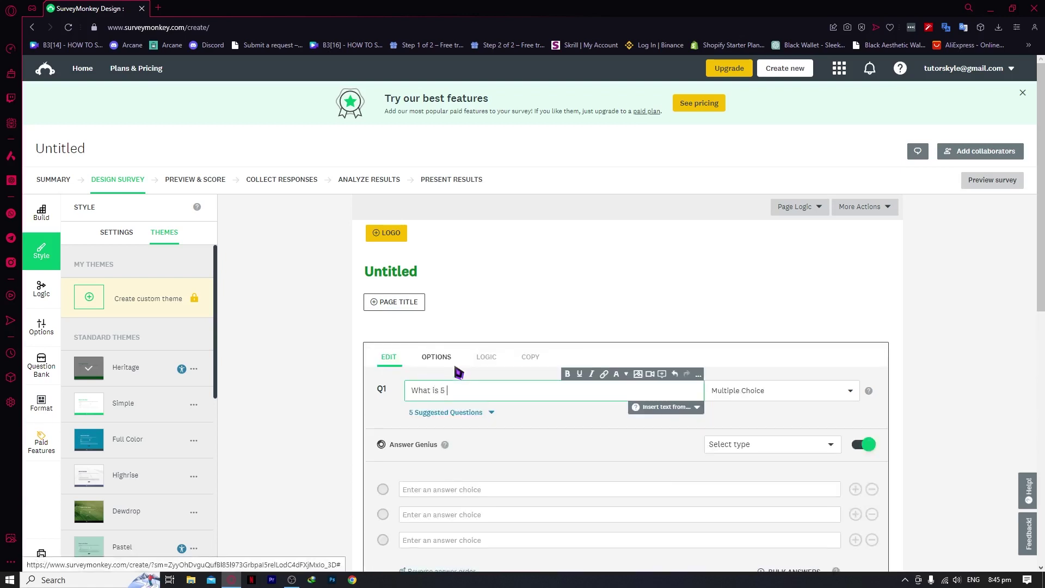
text(5 + 5)
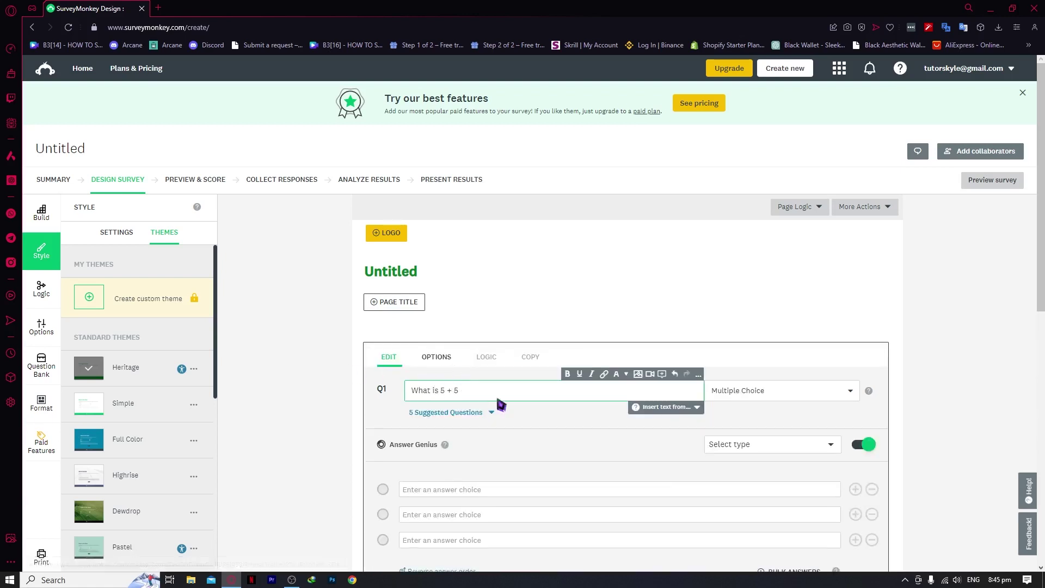
click(956, 327)
scroll(768, 400, down, 1)
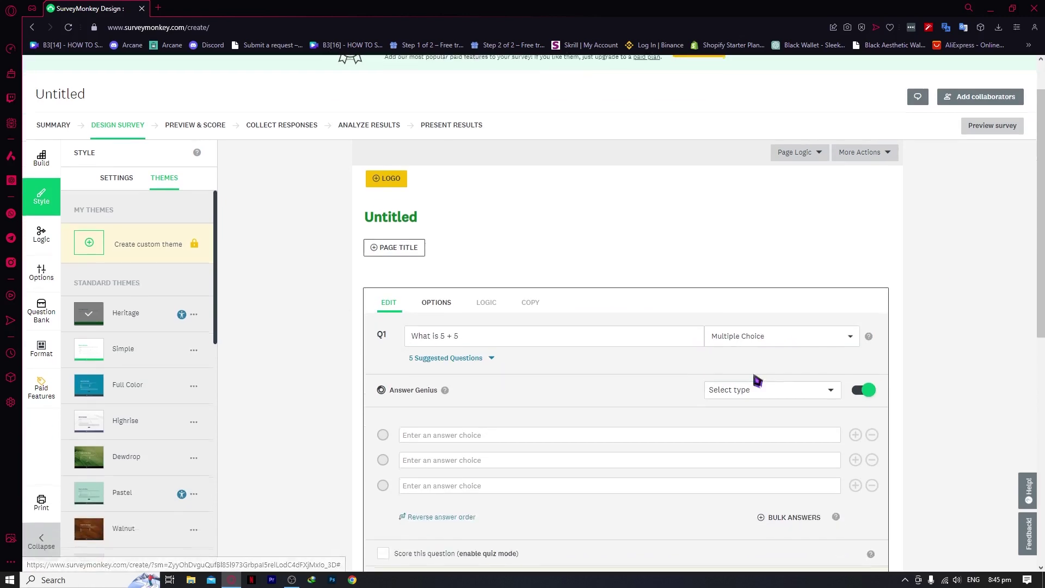
- Change the first question's type to Slider and save the question
click(768, 337)
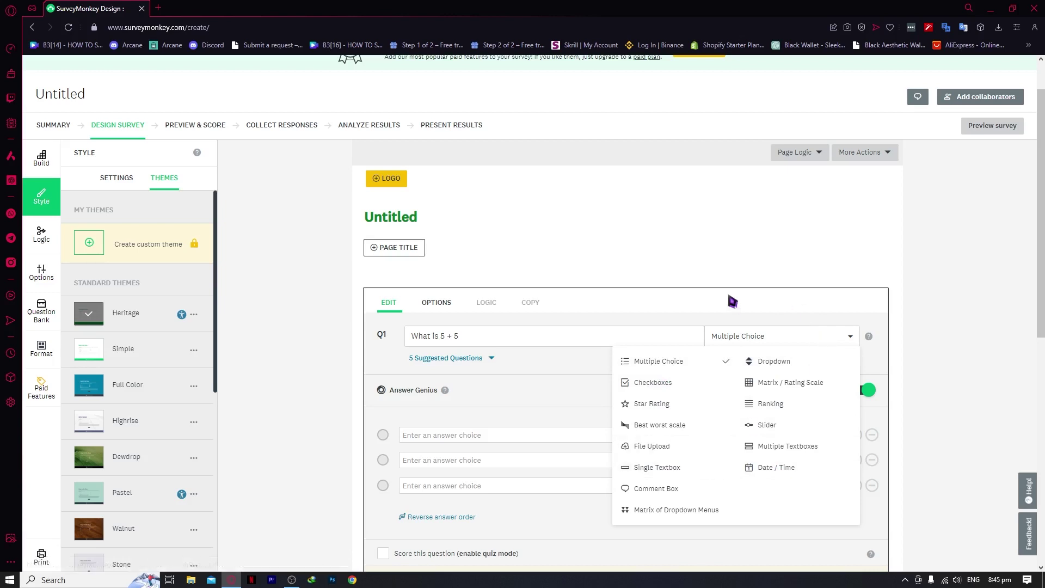
click(443, 257)
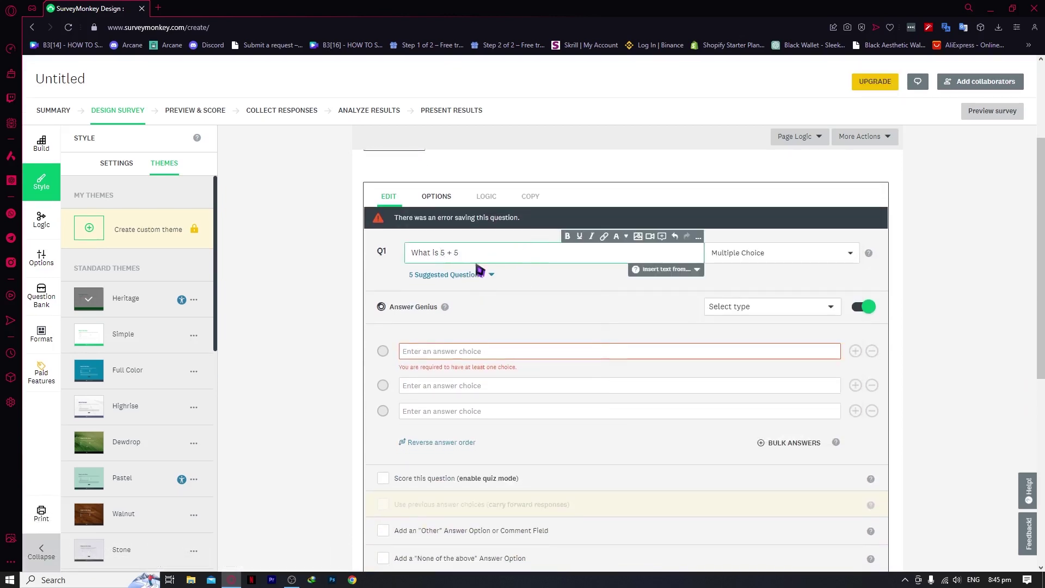
click(761, 255)
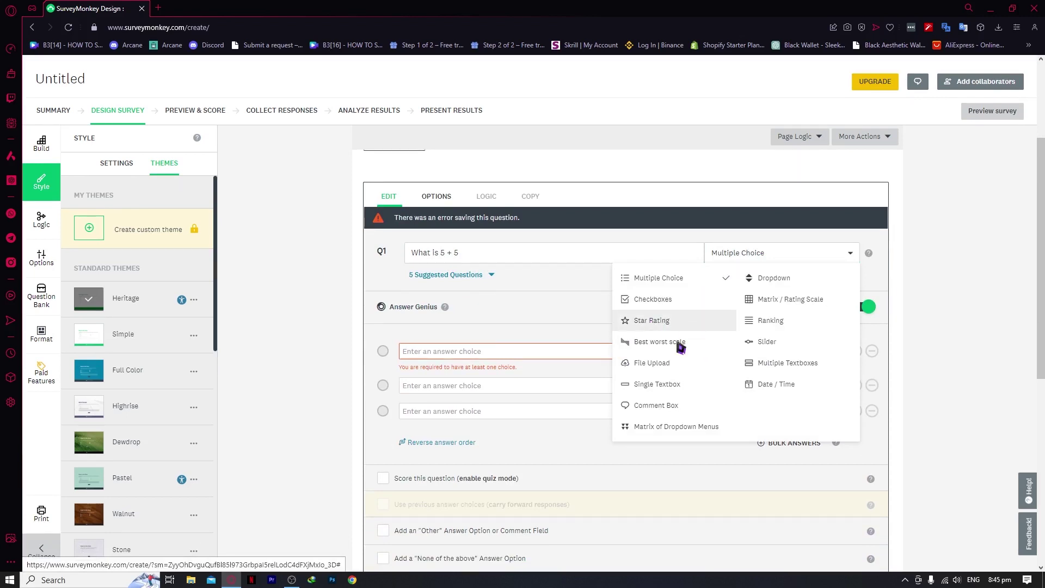
click(769, 343)
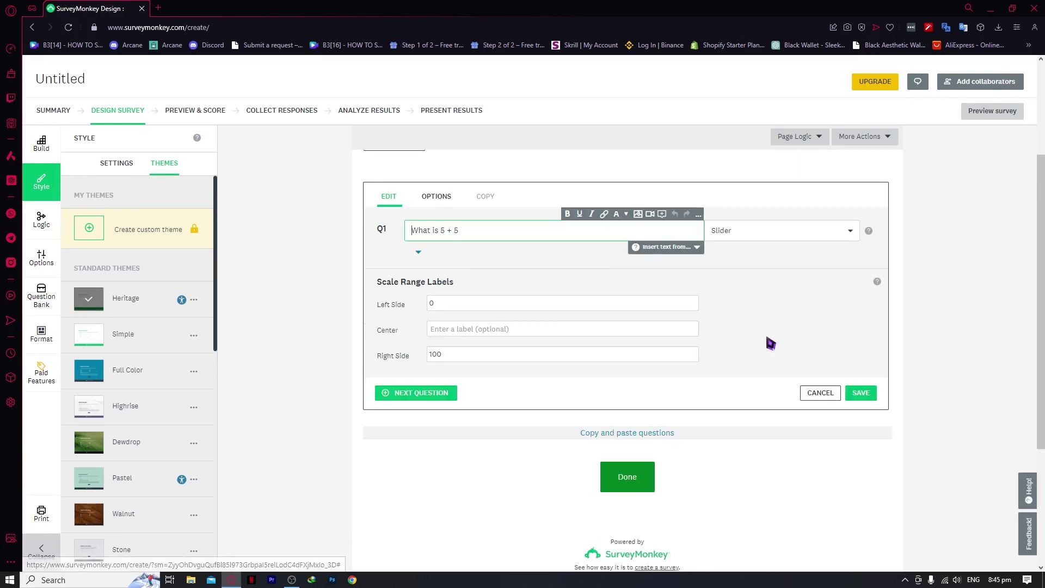
double_click(432, 306)
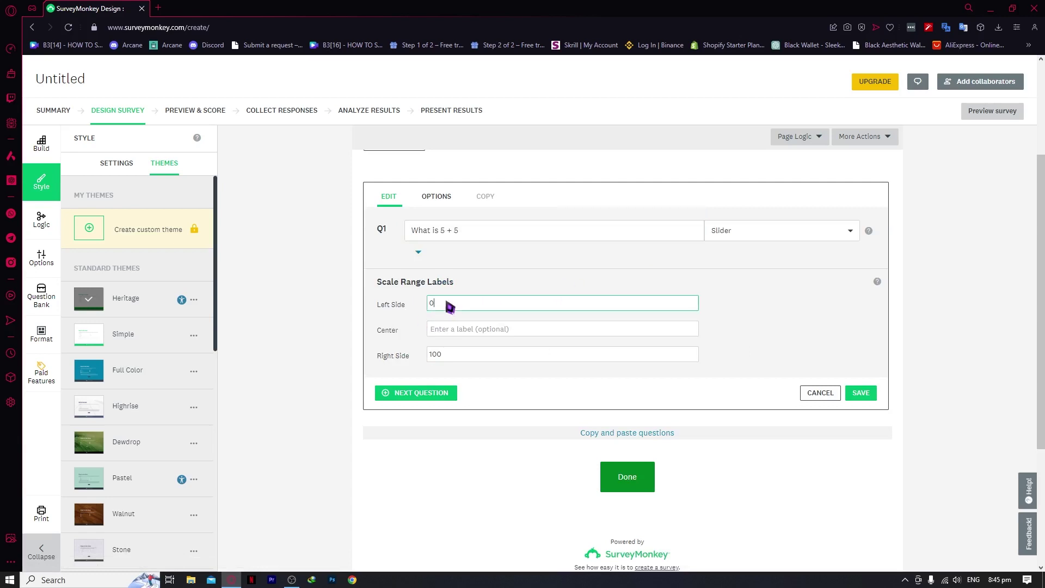
click(448, 357)
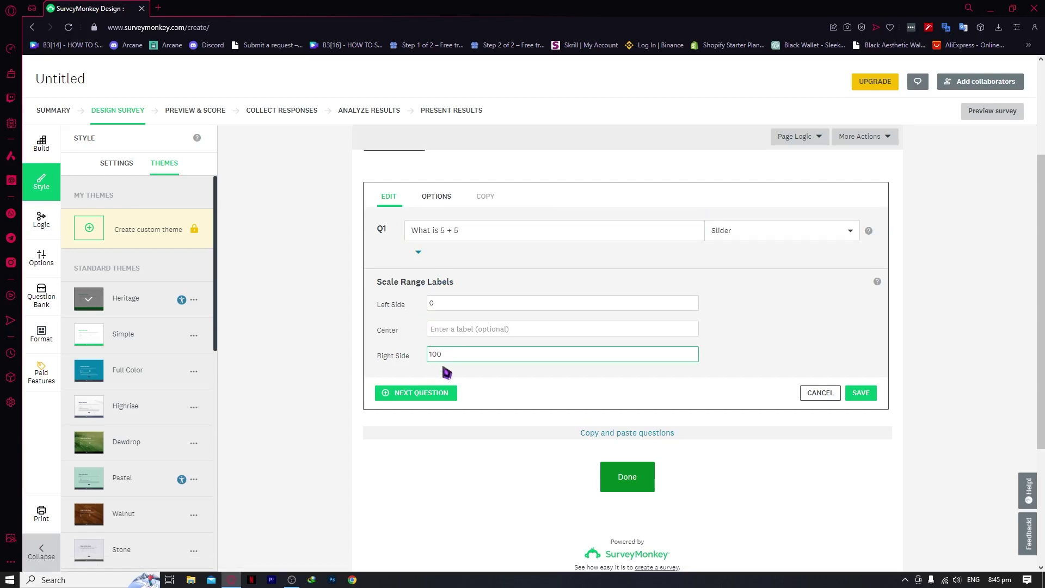
click(860, 393)
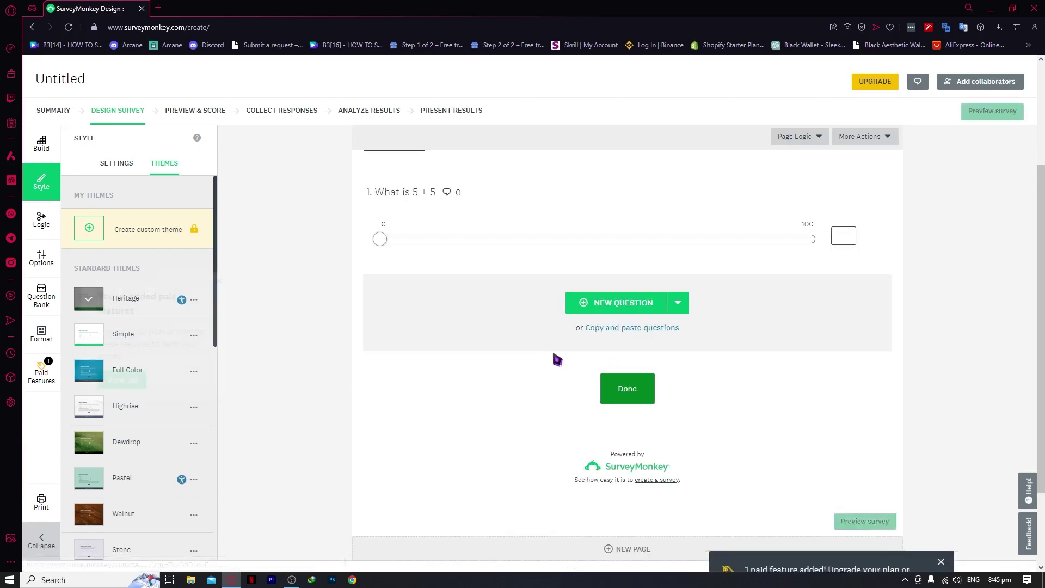
- Reopen the slider question for editing and save it again
mouse_move(375, 244)
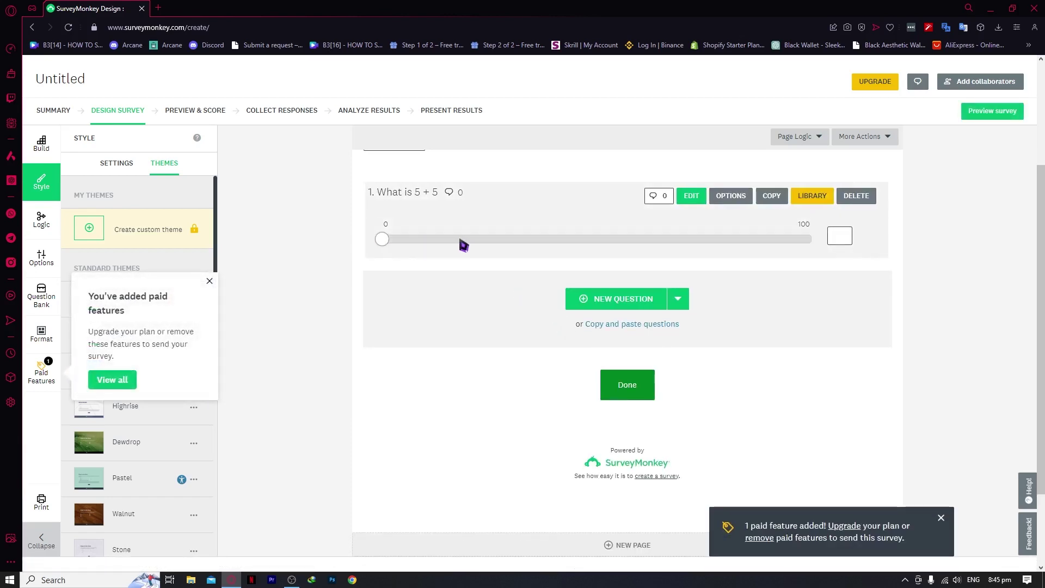
click(512, 246)
click(862, 379)
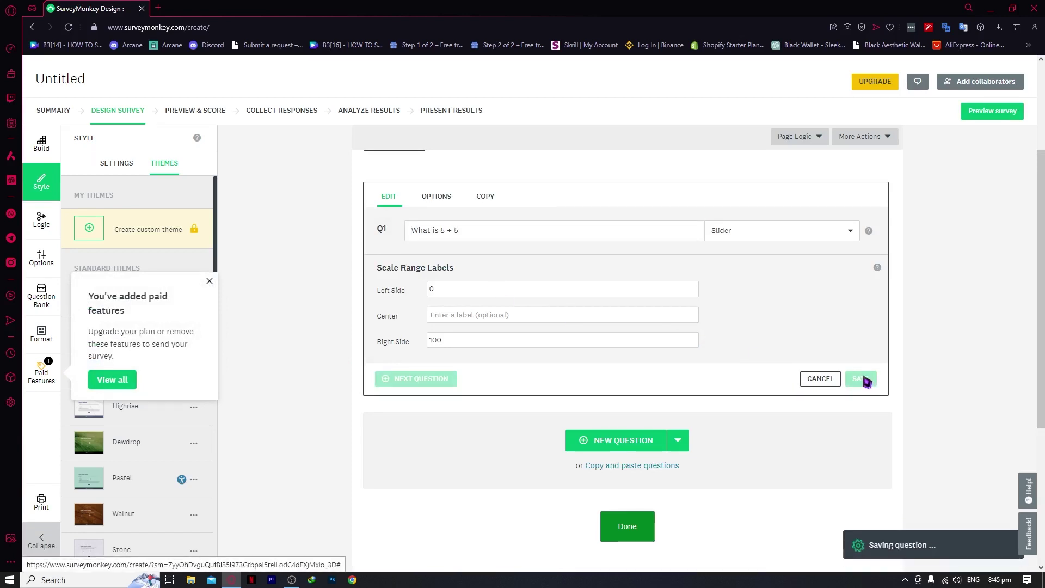
mouse_move(740, 240)
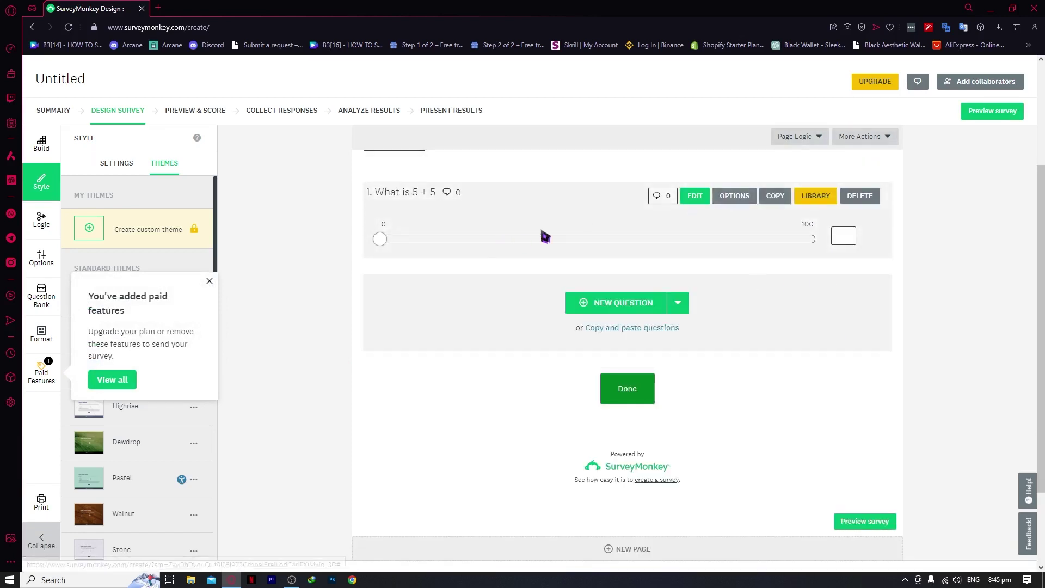
- Change the "What is 5 + 5" question's type to Multiple Choice and turn on Answer Genius
scroll(543, 233, up, 3)
click(703, 361)
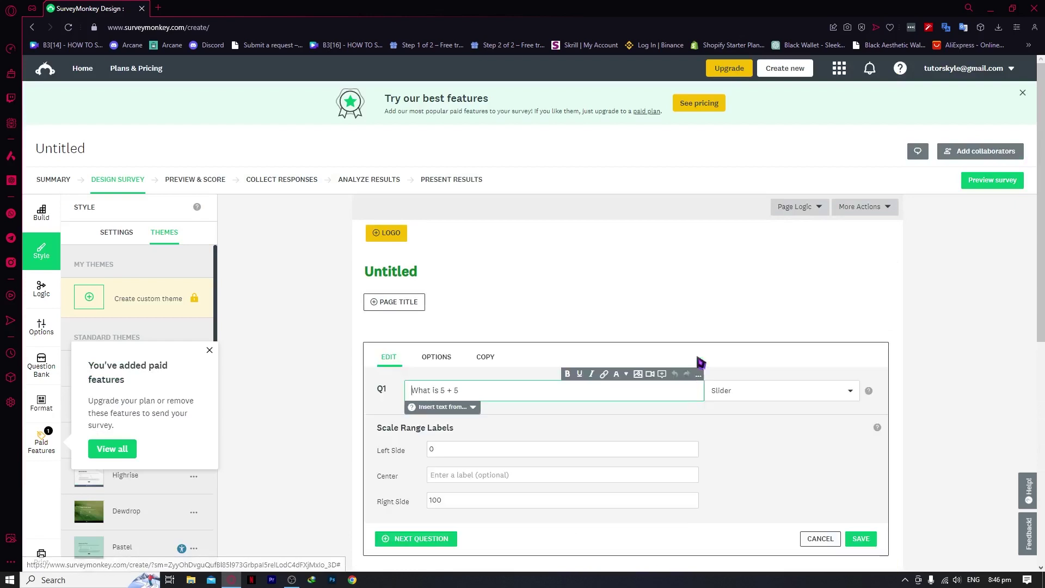
click(746, 392)
click(659, 416)
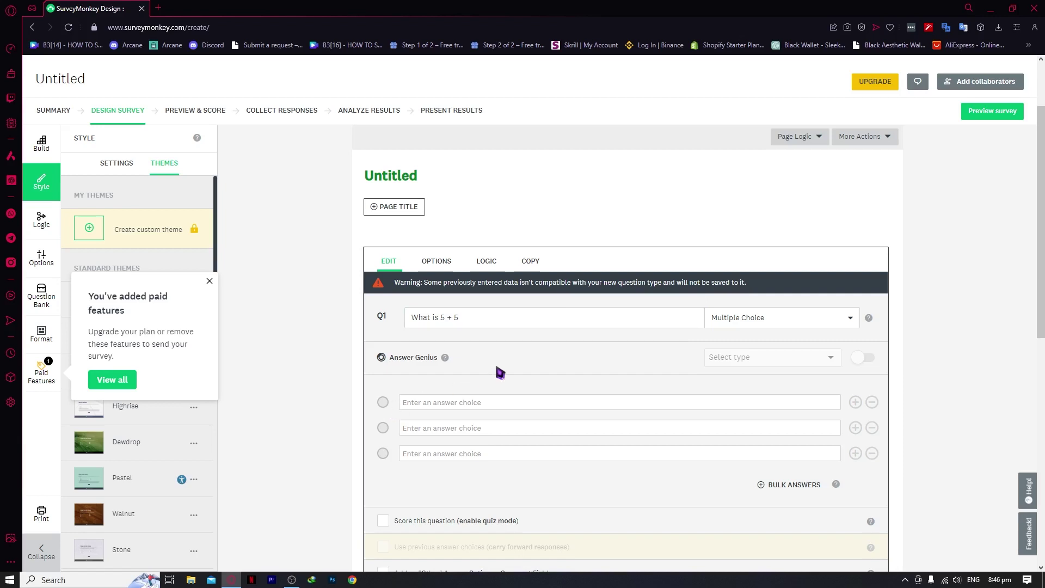
click(729, 317)
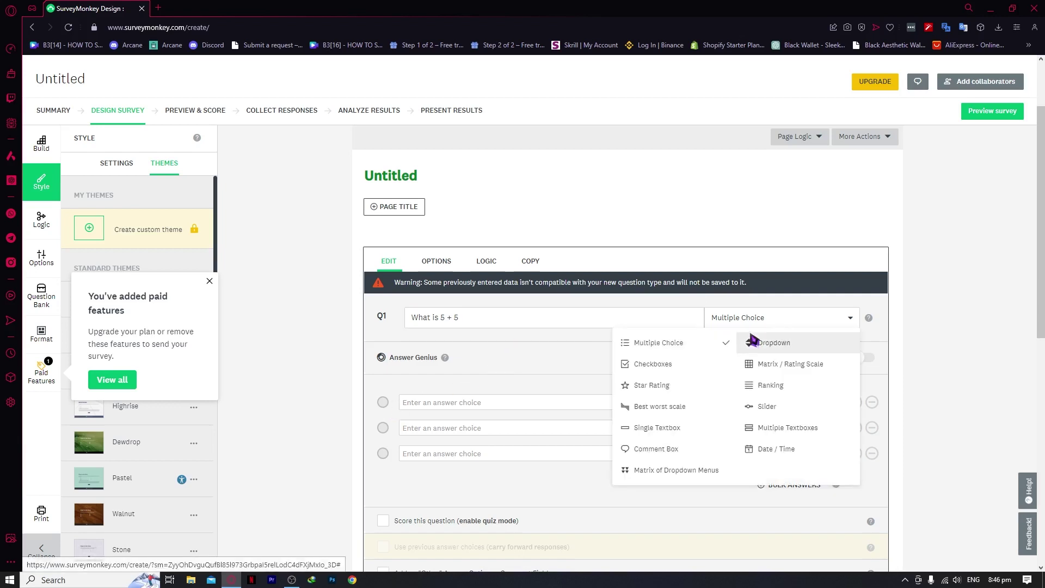
click(706, 344)
click(867, 358)
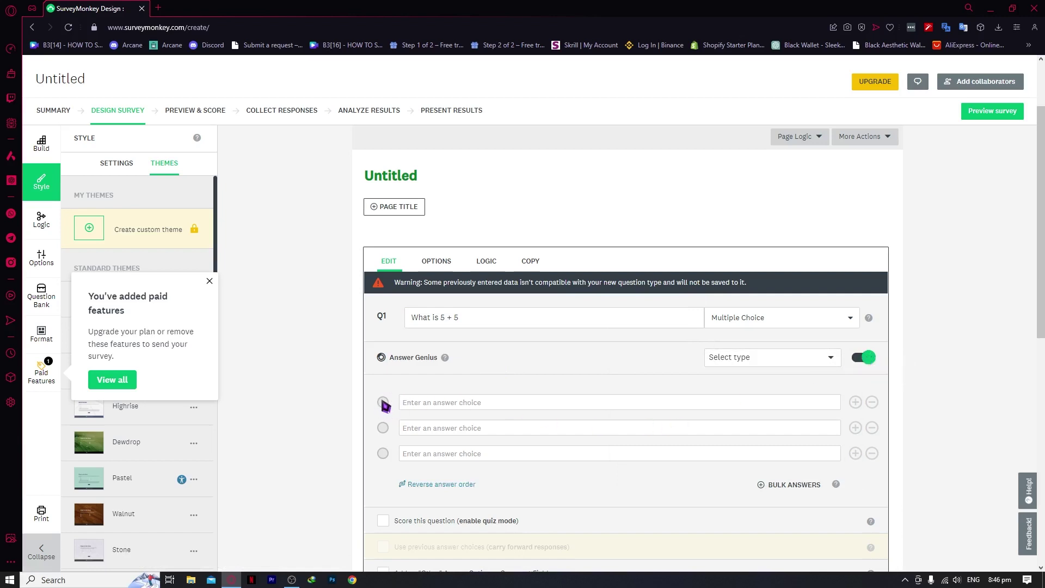
- Enter 10, 12 and 18 as the answer choices of the "What is 5 + 5" question
click(490, 408)
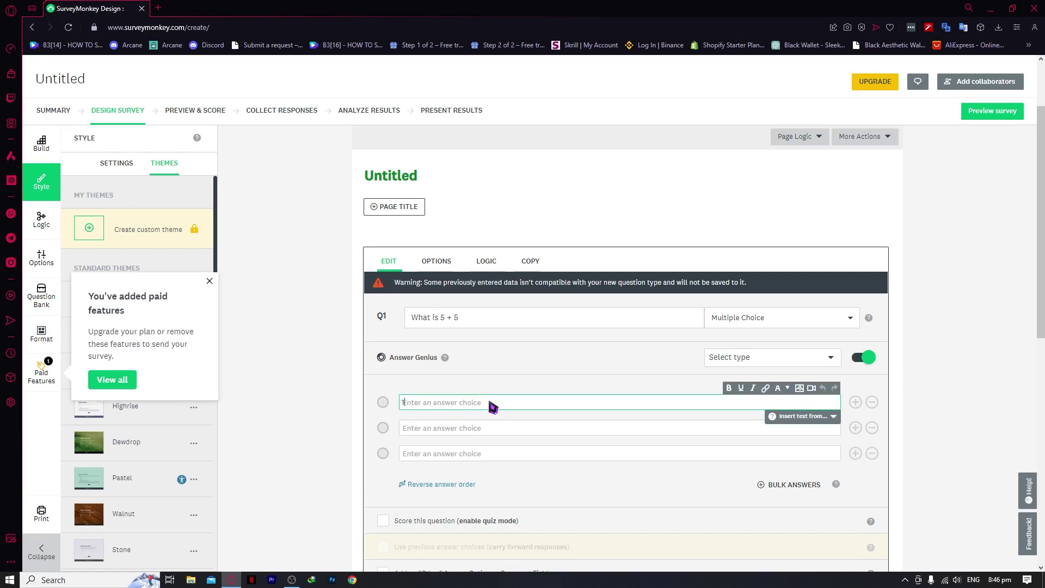
text(10)
click(506, 429)
text(12)
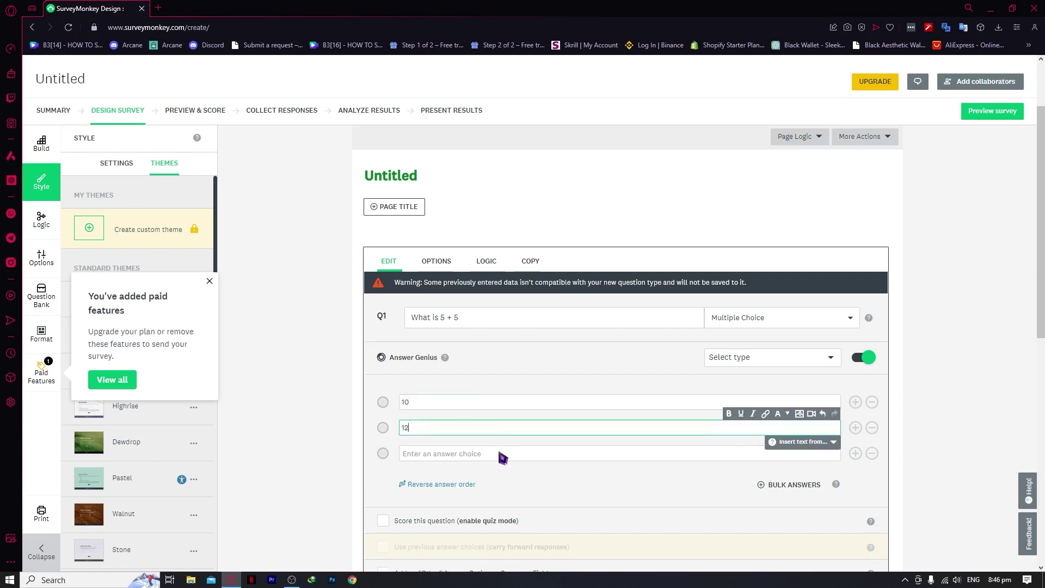
click(499, 453)
text(18)
click(940, 364)
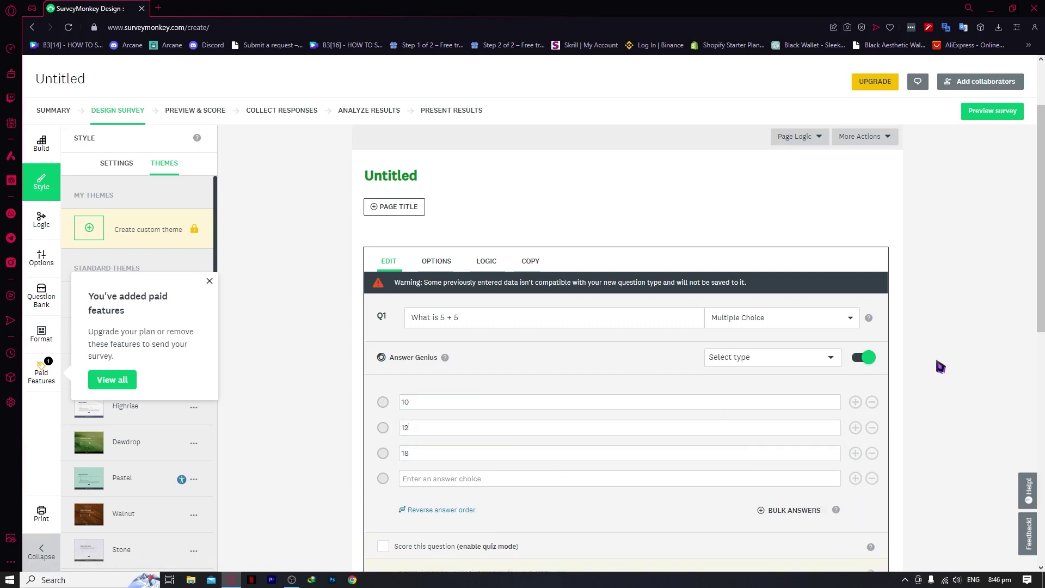
- Look at the bulk answers editor for the question's answer choices and close it
scroll(940, 364, down, 3)
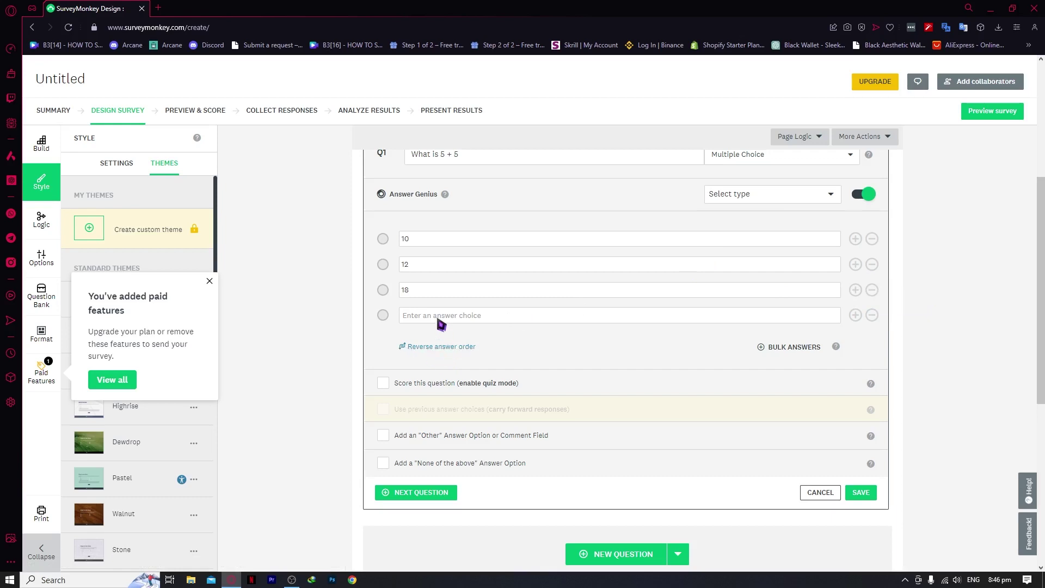
click(784, 354)
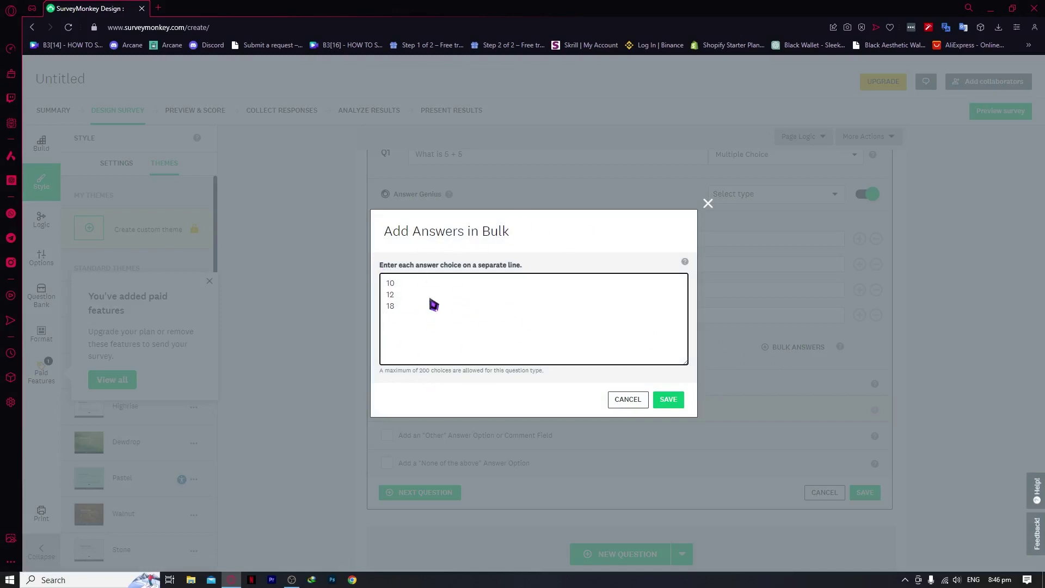
click(708, 203)
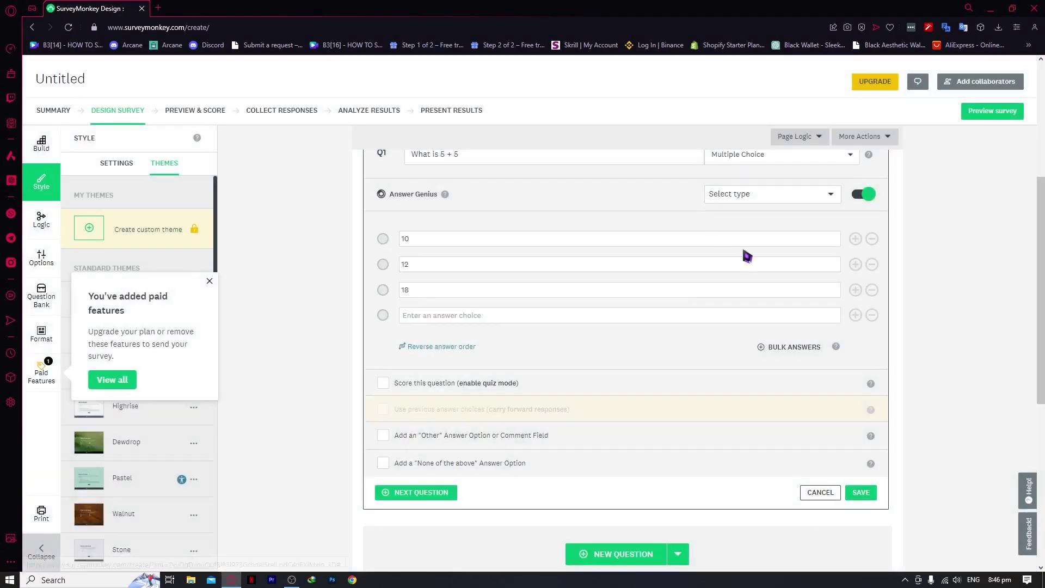
- Enable quiz-mode scoring for the question and mark 10 as the correct answer
click(384, 384)
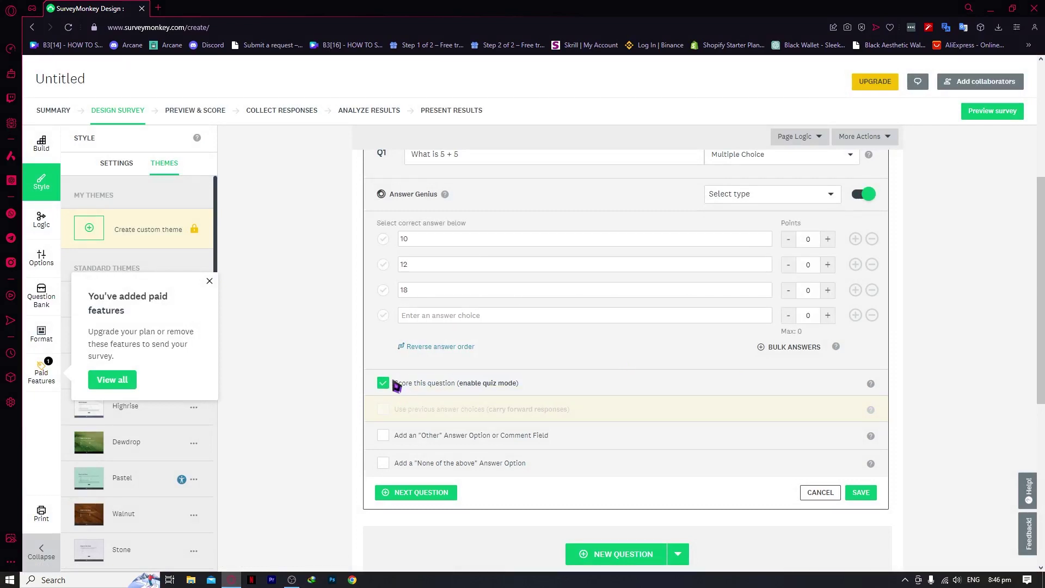
click(383, 383)
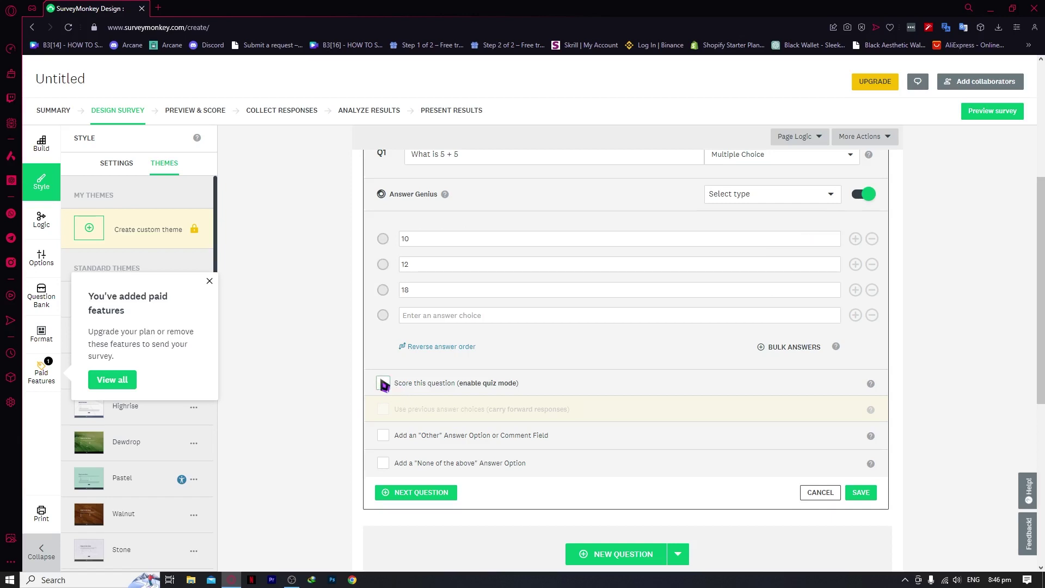
click(383, 384)
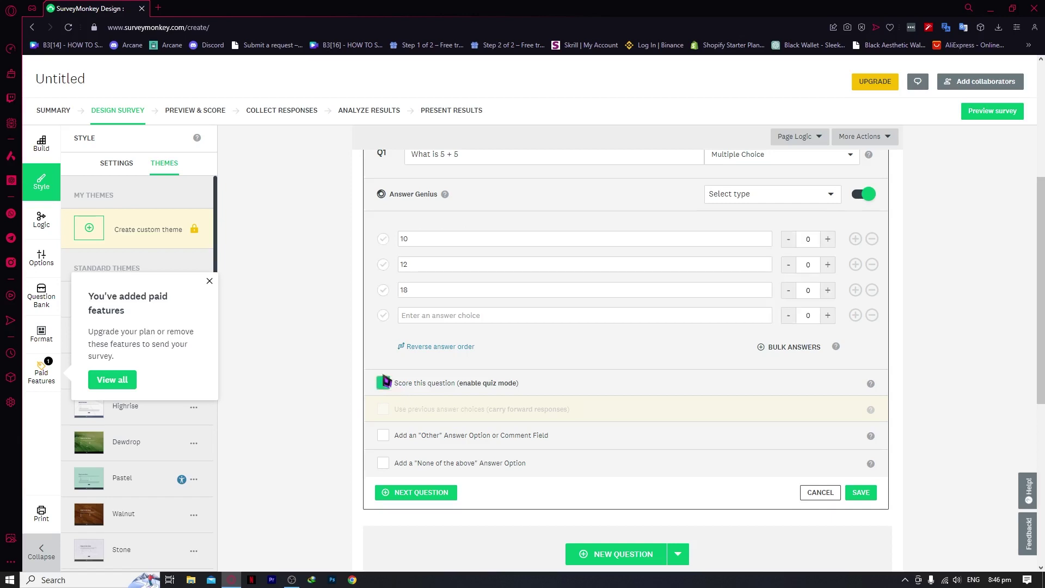
click(384, 265)
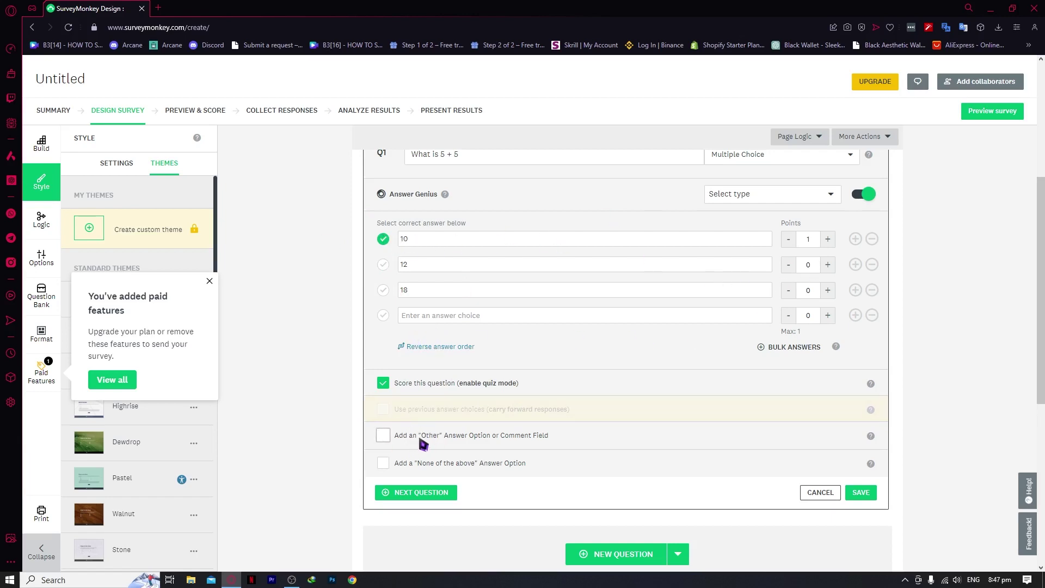
- Add an "Other" answer option to the "What is 5 + 5" question
click(393, 435)
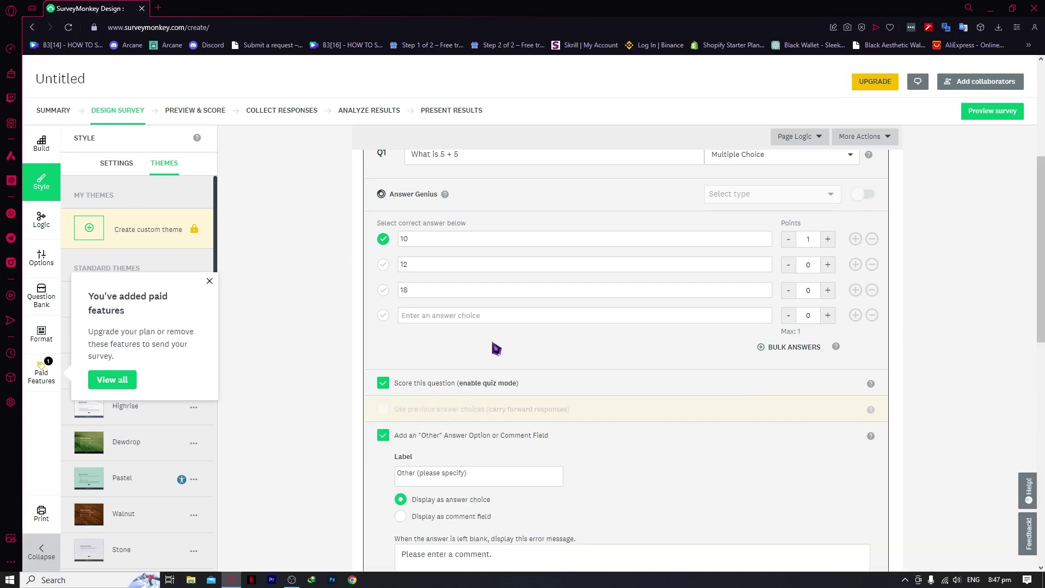
scroll(467, 331, down, 3)
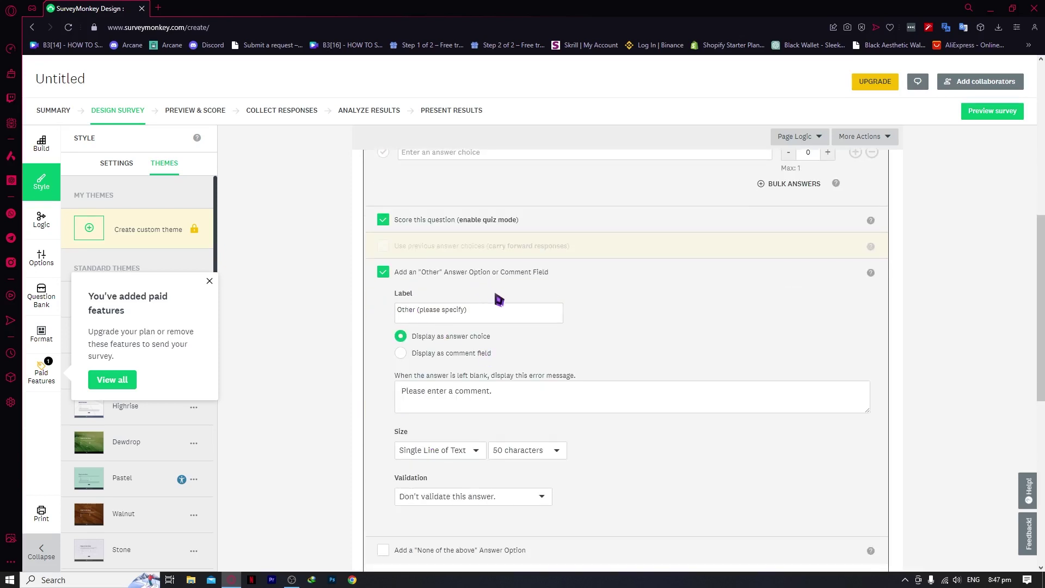
- Try clearing the "Other" option's blank-answer error message, and undo the deletion
click(508, 400)
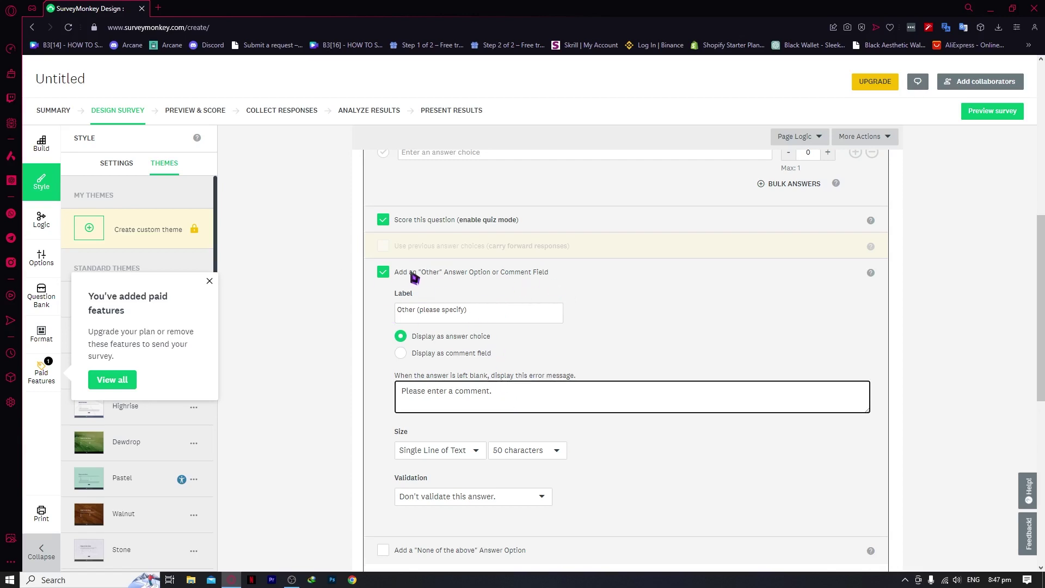
drag(518, 305, 452, 312)
click(534, 392)
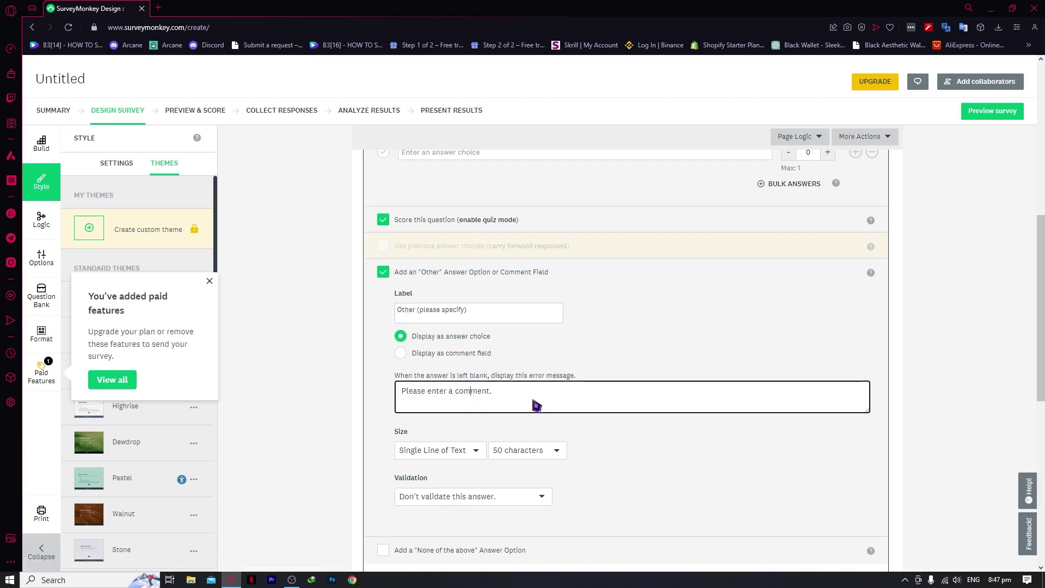
drag(536, 404, 527, 379)
key(BackSpace)
click(493, 396)
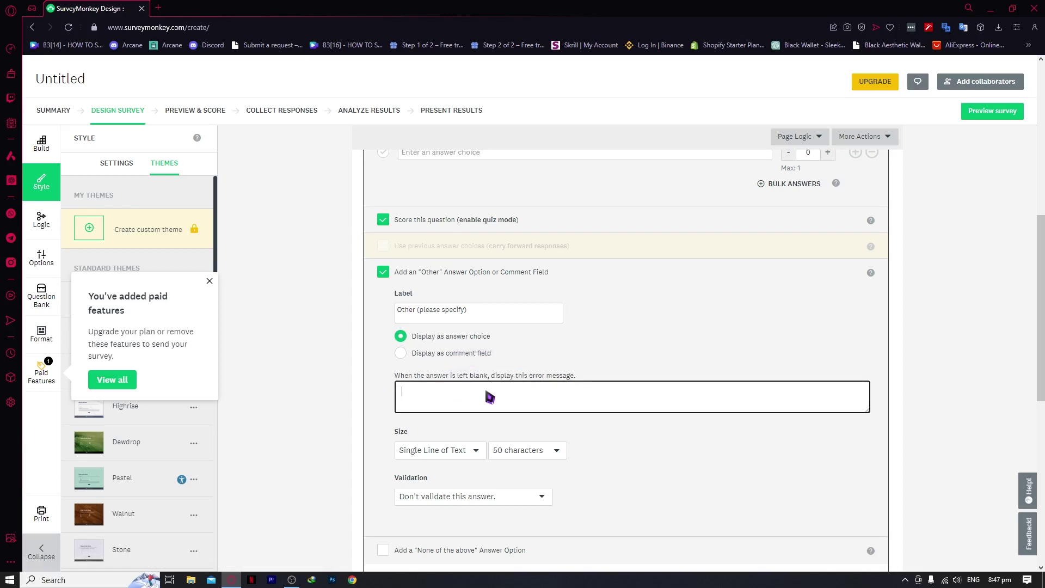
key(ctrl+z)
click(504, 398)
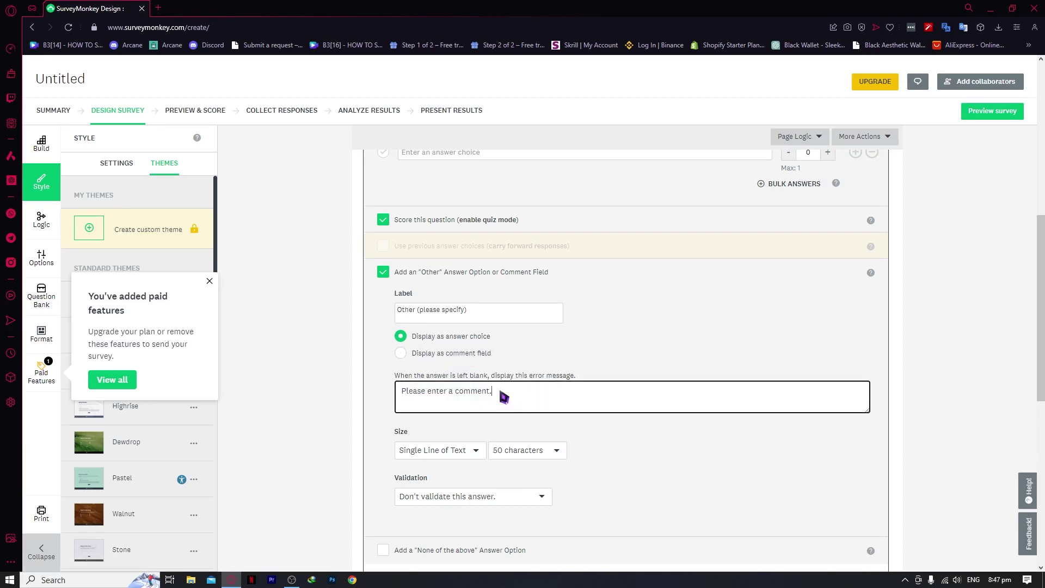
- Examine the text type, character length and validation choices available for the "Other" option
scroll(479, 406, down, 2)
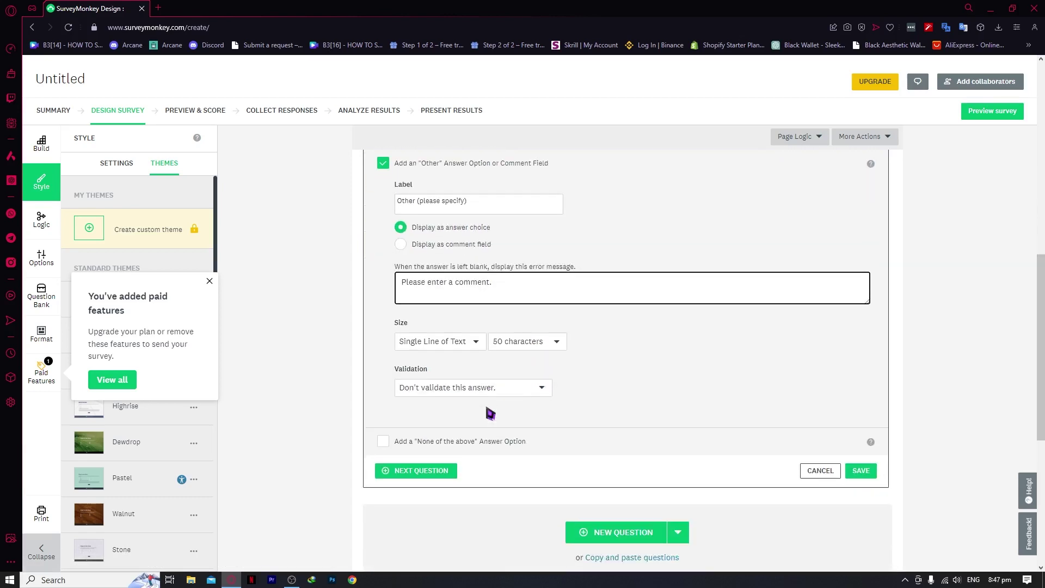
click(464, 343)
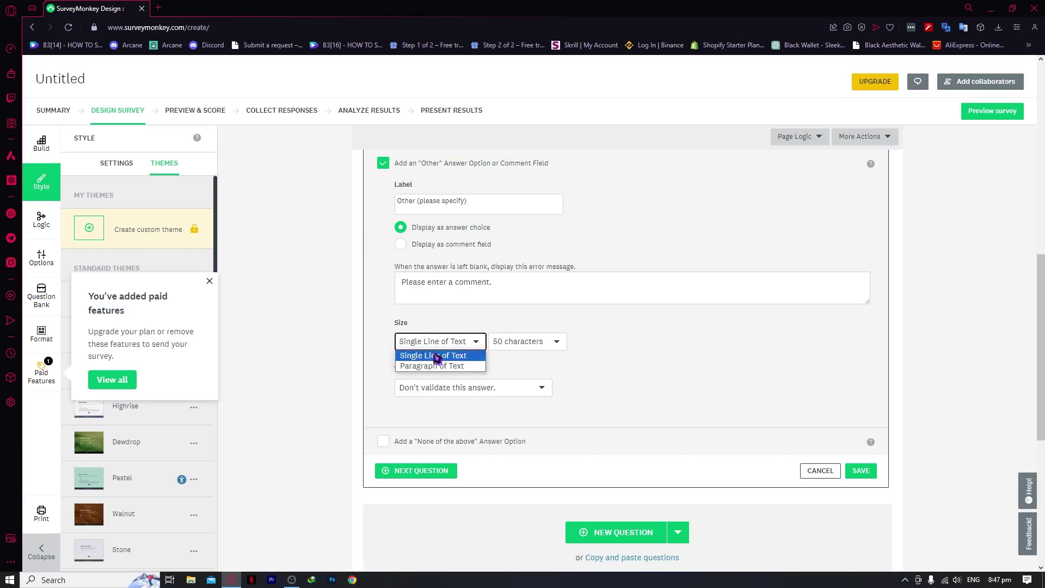
click(531, 342)
click(536, 342)
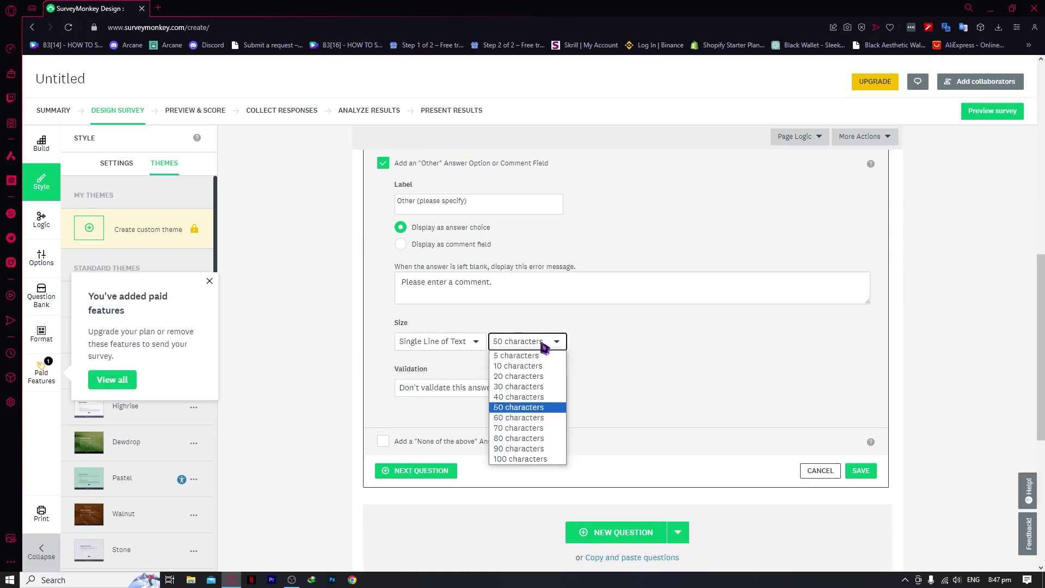
click(533, 412)
click(416, 389)
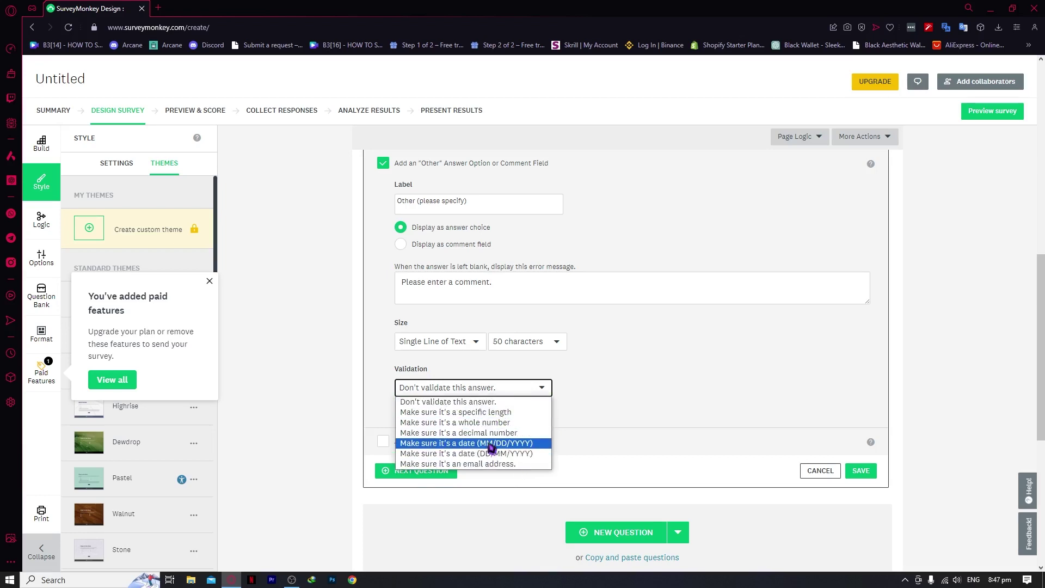
click(466, 407)
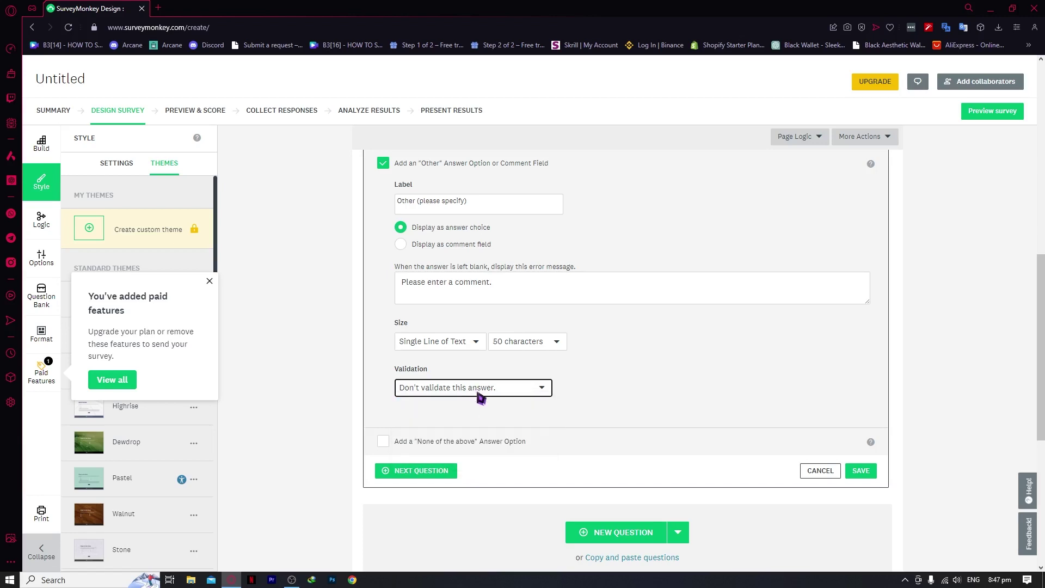
click(479, 392)
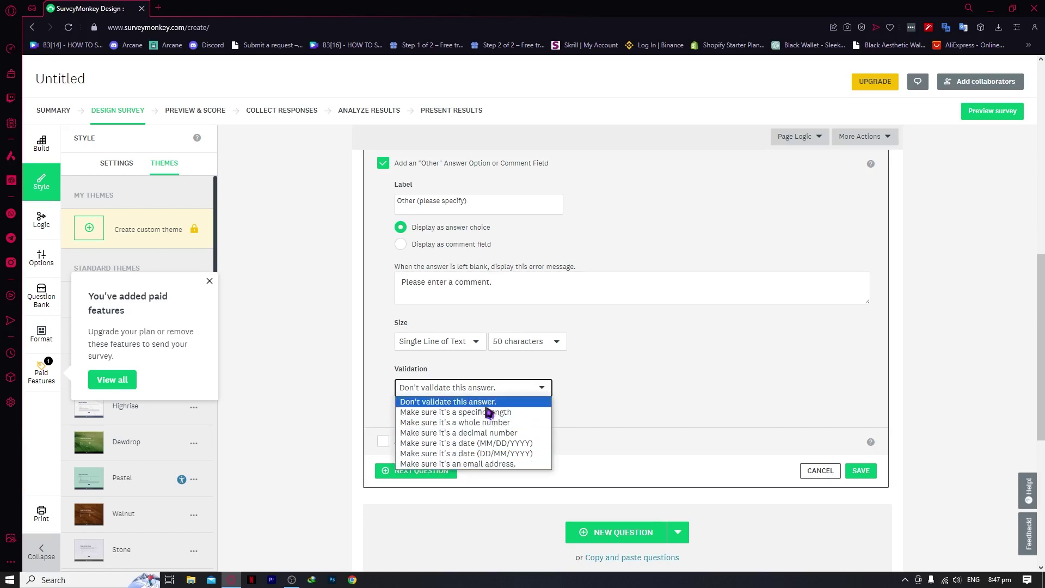
click(493, 389)
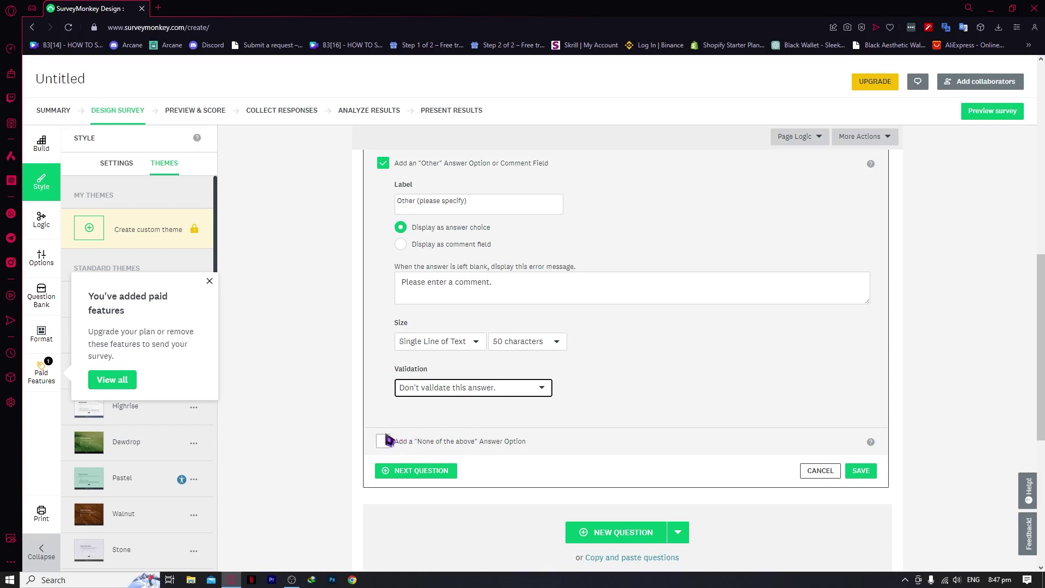
- Review the multiple-choice question's answers, scoring and remaining settings from start to end
scroll(414, 432, up, 10)
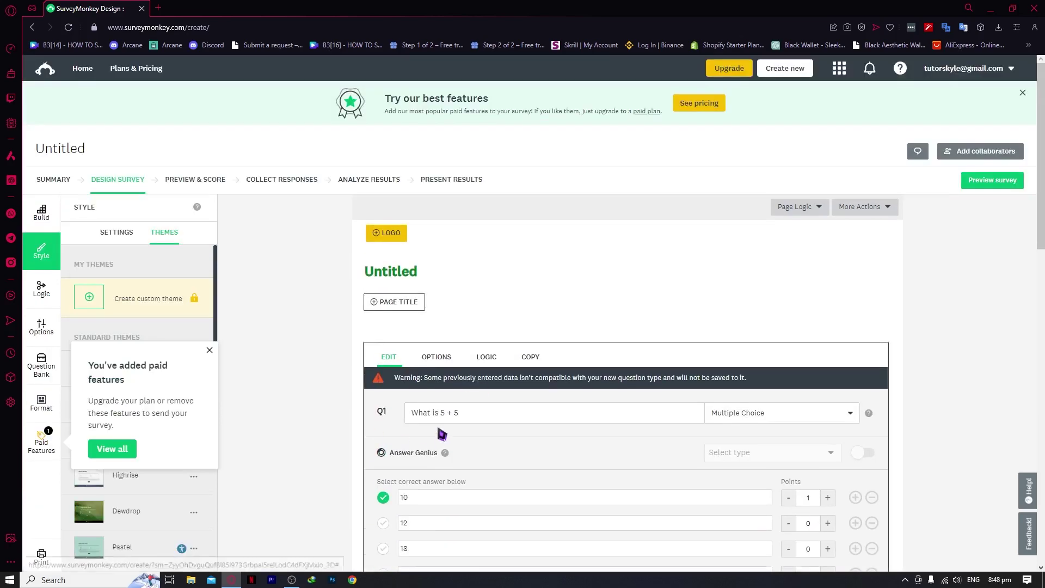
scroll(434, 432, down, 5)
scroll(434, 433, down, 8)
scroll(408, 364, up, 3)
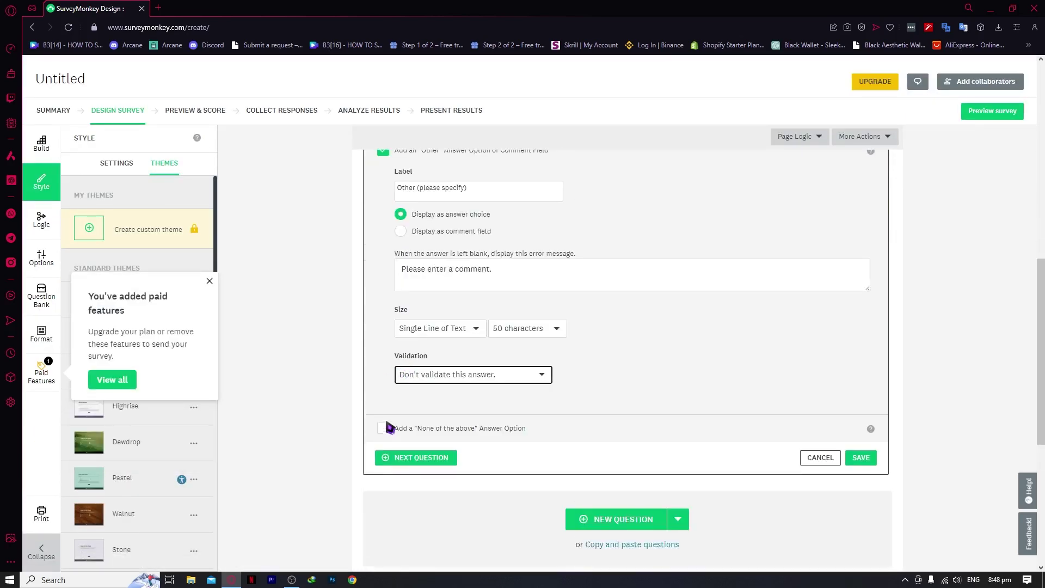
scroll(467, 426, up, 7)
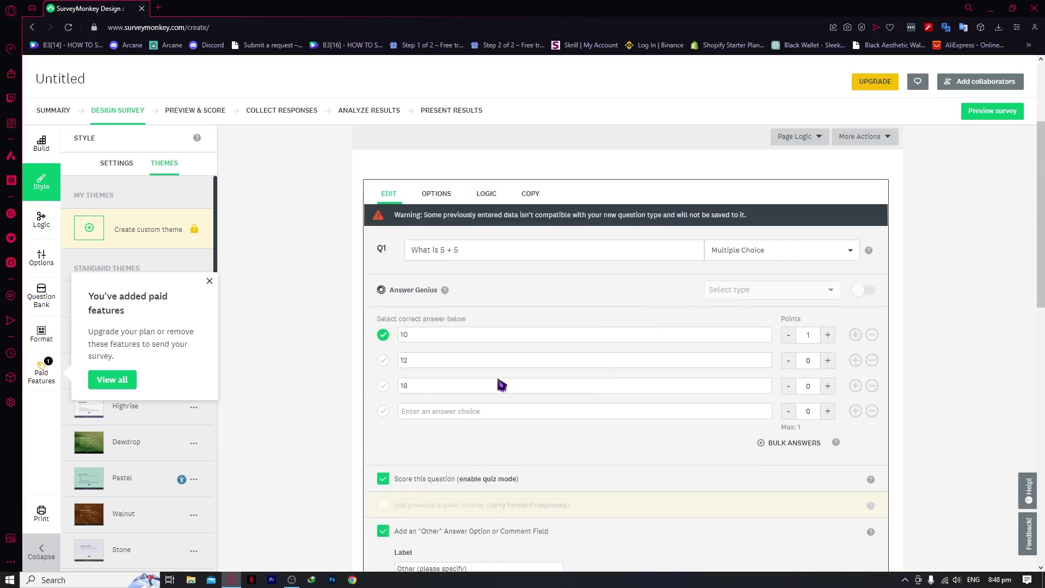
scroll(691, 476, down, 6)
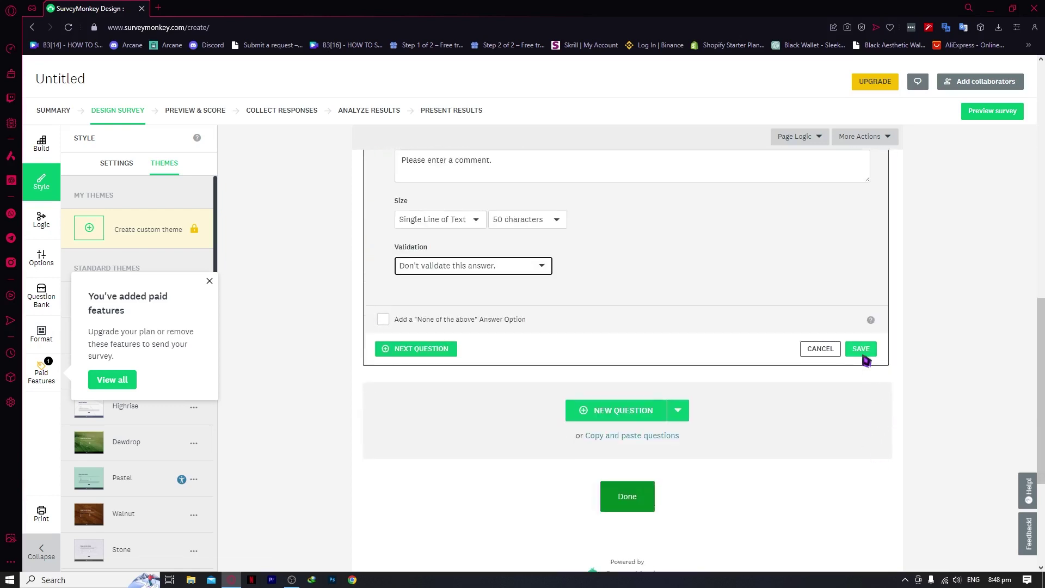
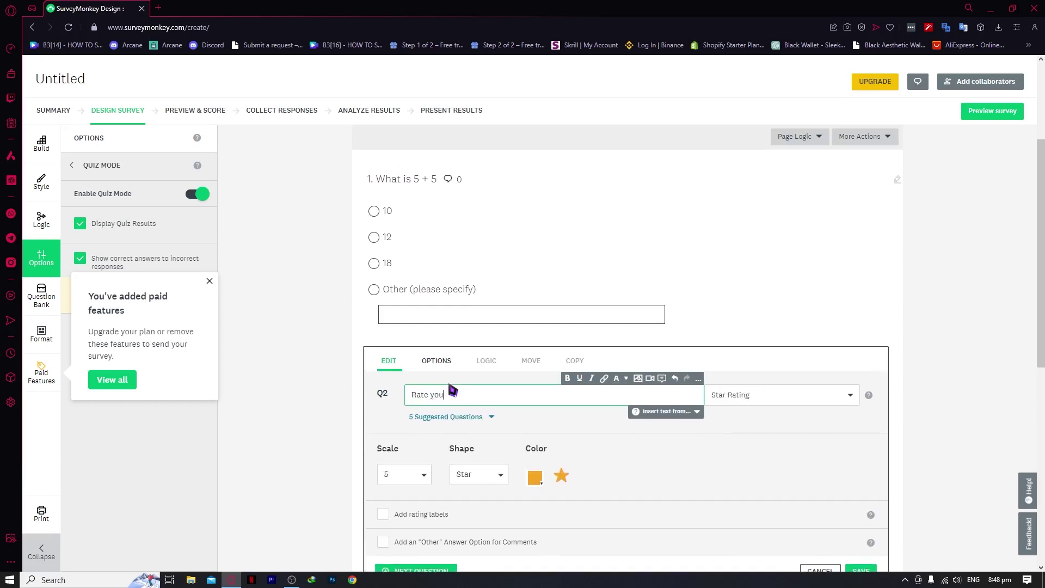
- Complete the second question's text as "Rate your math teacher"
text(math teacher)
click(948, 333)
scroll(944, 332, down, 3)
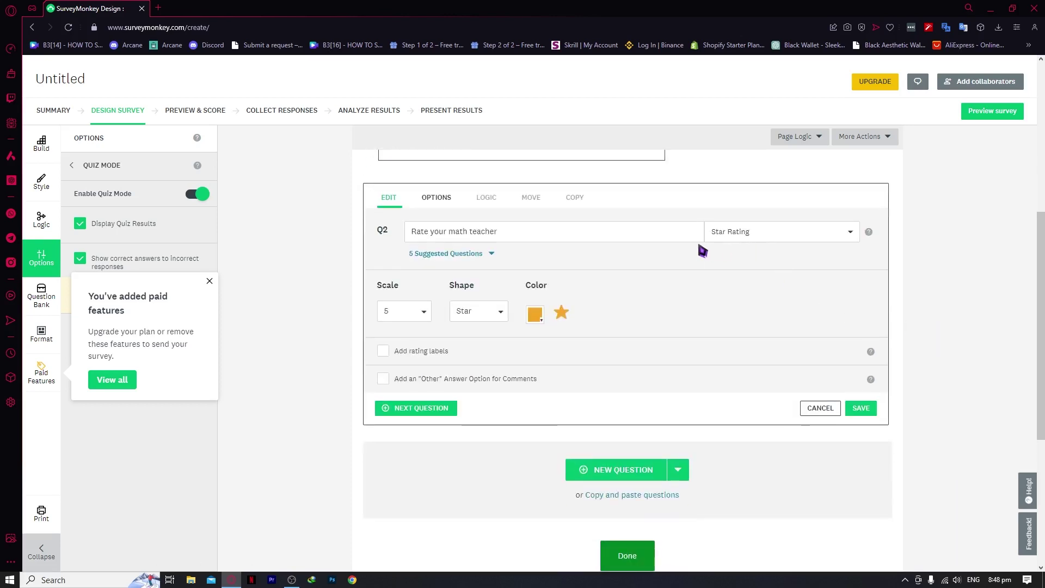
- Try the Slider type for the "Rate your math teacher" question, and return it to Star Rating
click(742, 235)
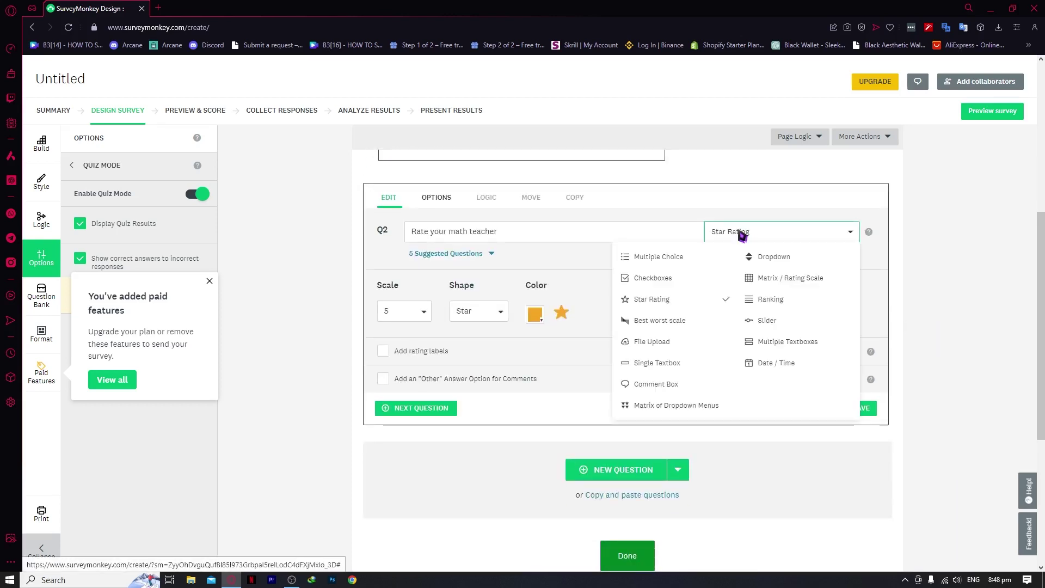
click(766, 320)
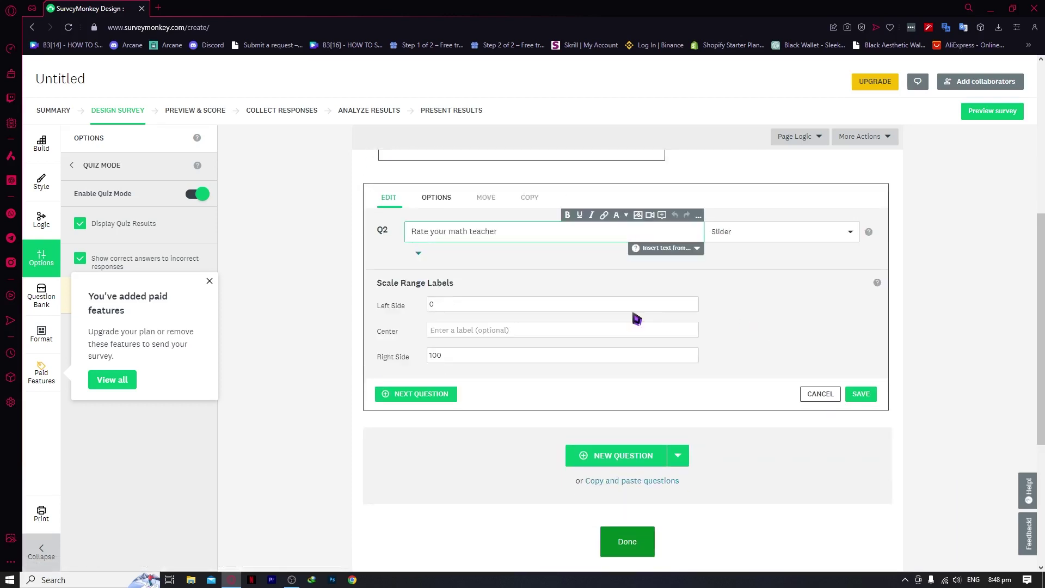
click(737, 231)
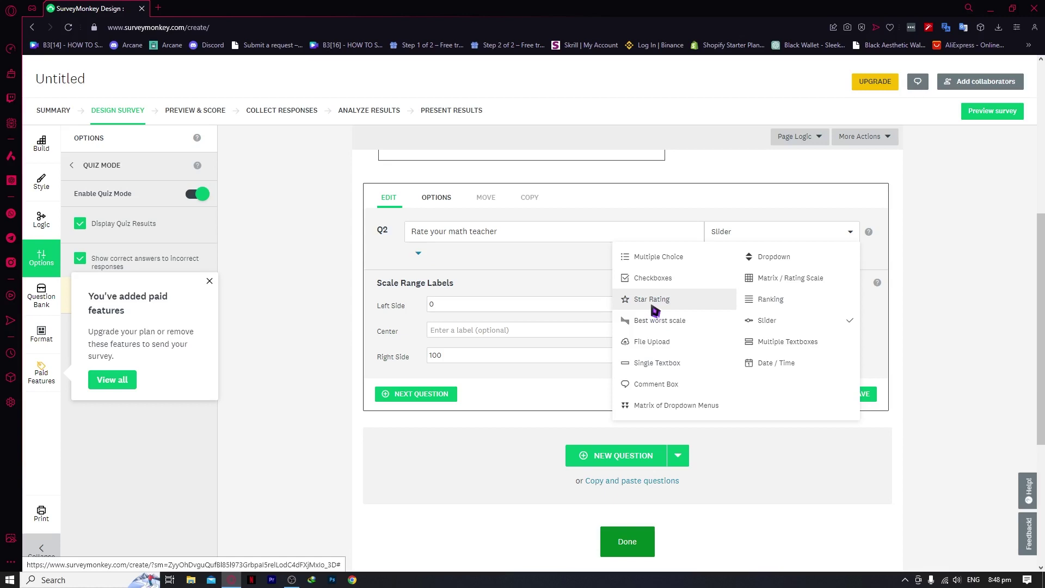
click(654, 310)
- Set the math teacher rating's scale to 10, with a Thumb shape in dark red
click(426, 311)
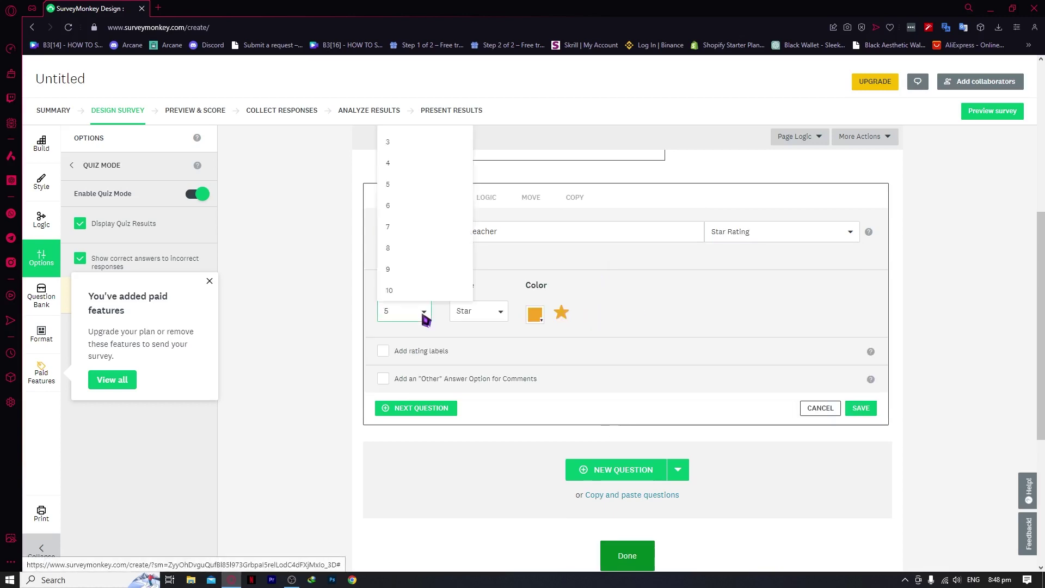
click(389, 291)
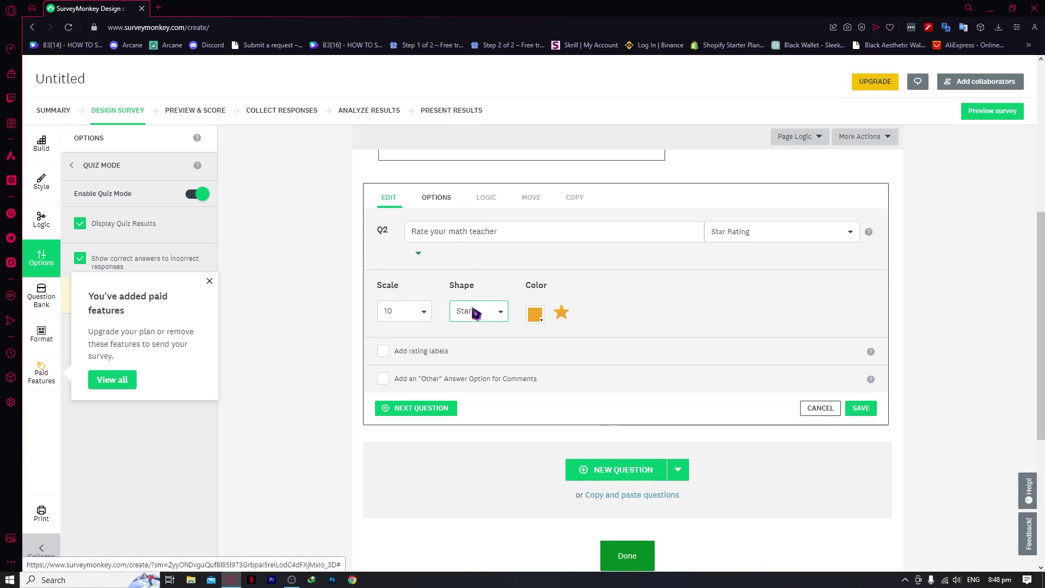
click(495, 320)
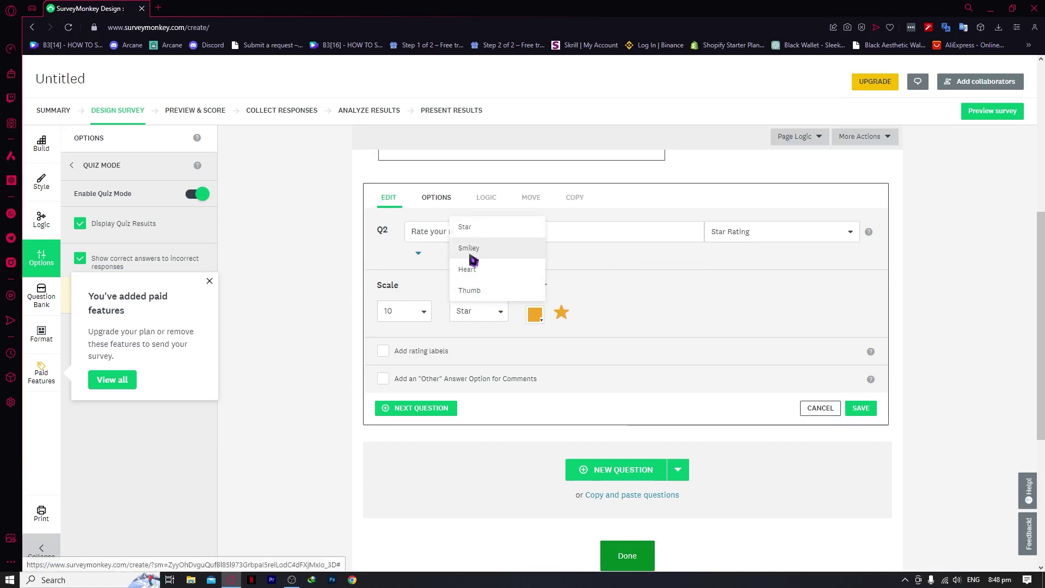
click(500, 275)
click(487, 310)
click(474, 290)
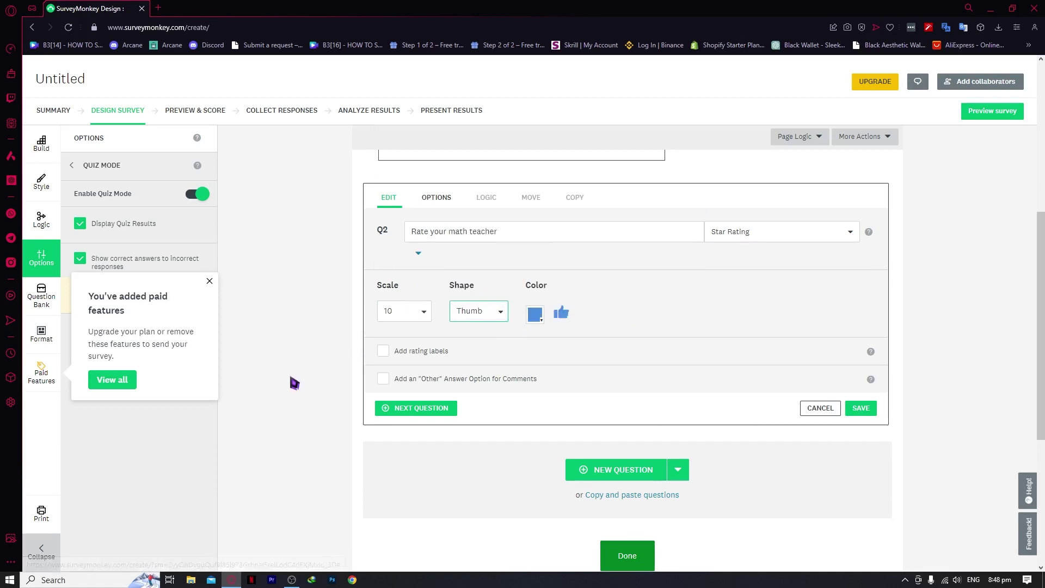
click(535, 314)
click(547, 333)
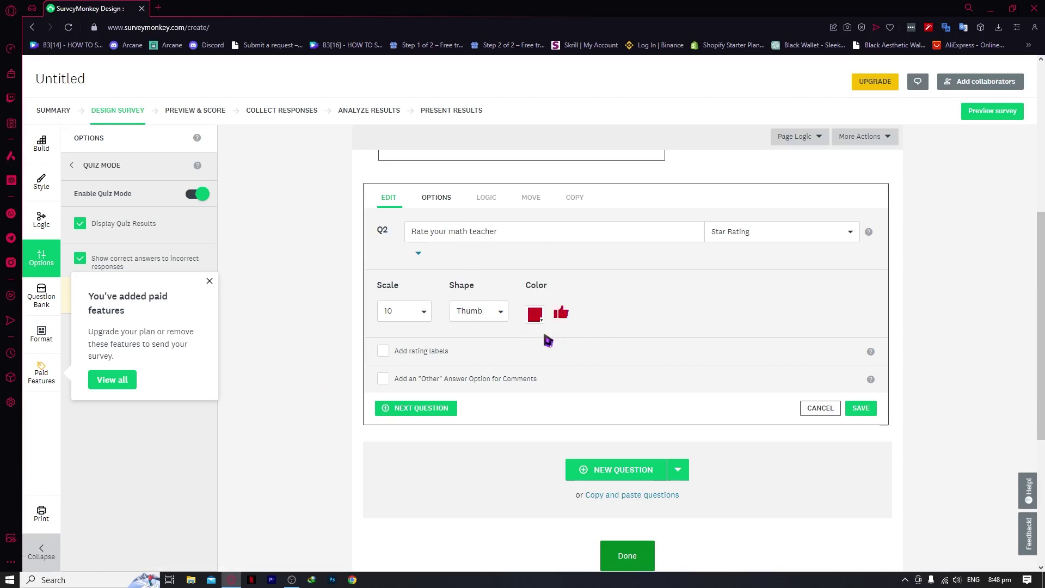
- Add rating labels, naming the first three levels "bad", "slightly bad" and "average"
click(384, 351)
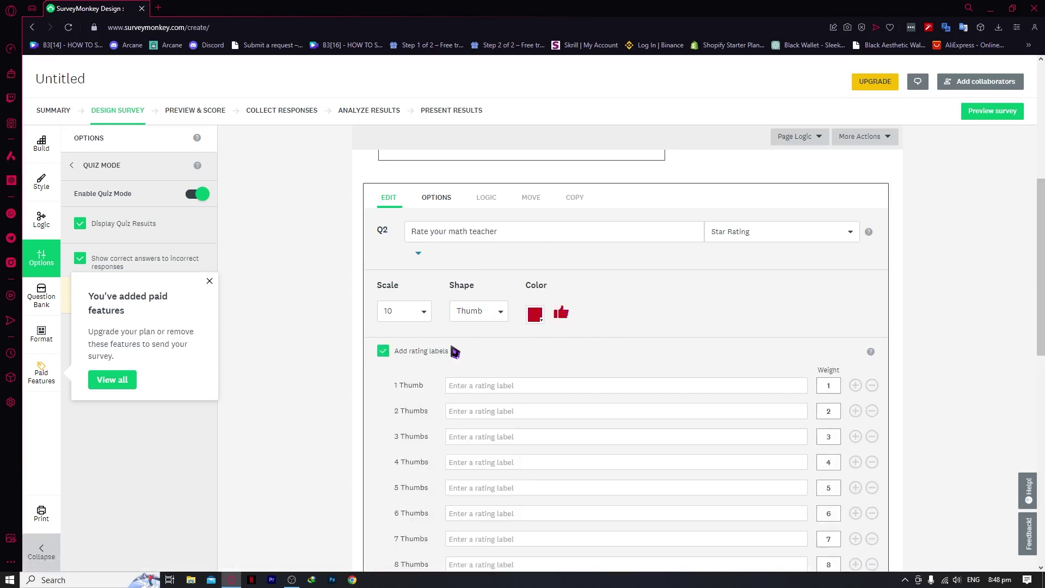
scroll(444, 354, down, 2)
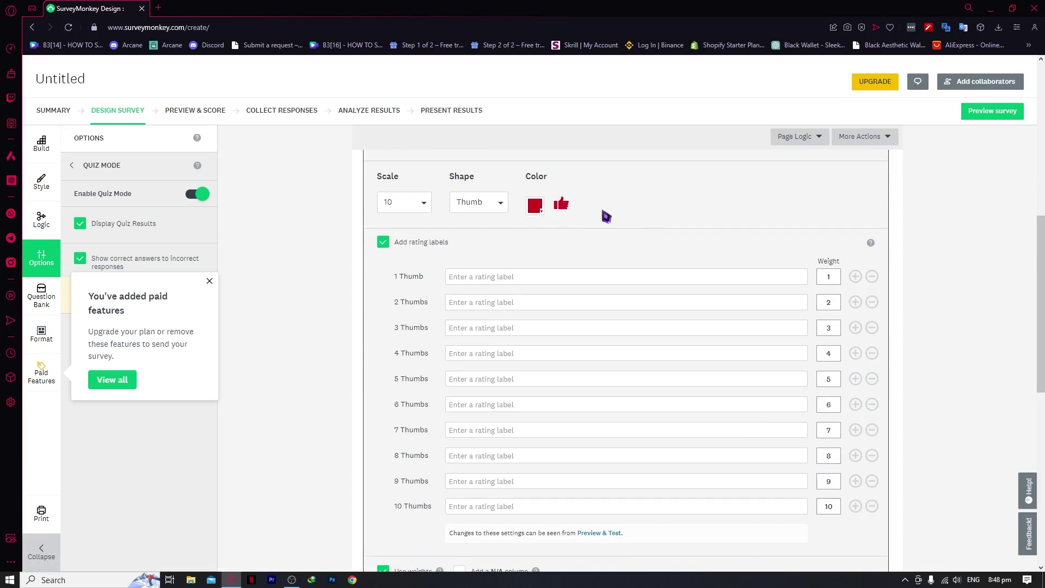
click(498, 278)
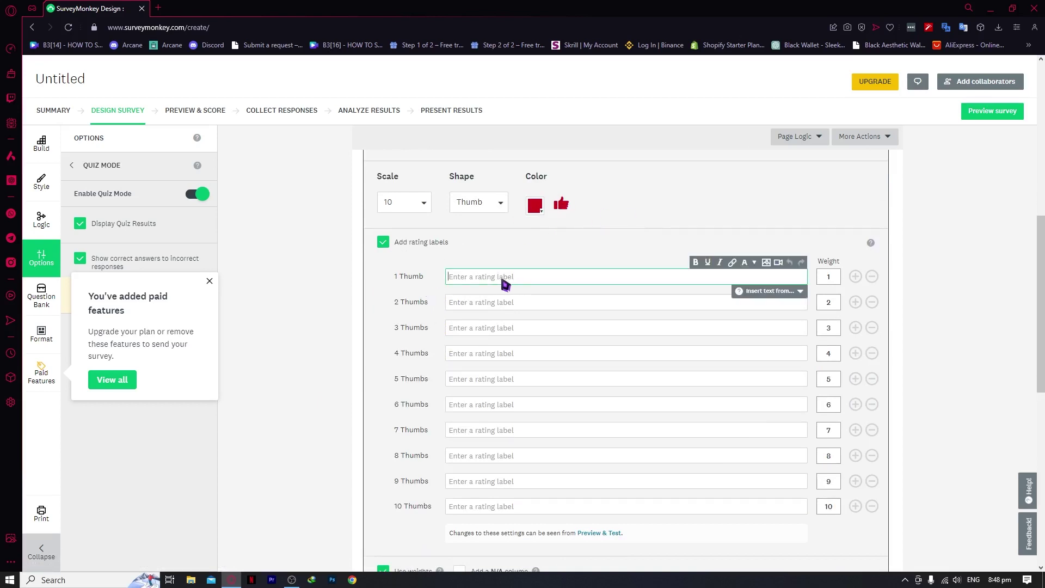
text(bad)
click(526, 303)
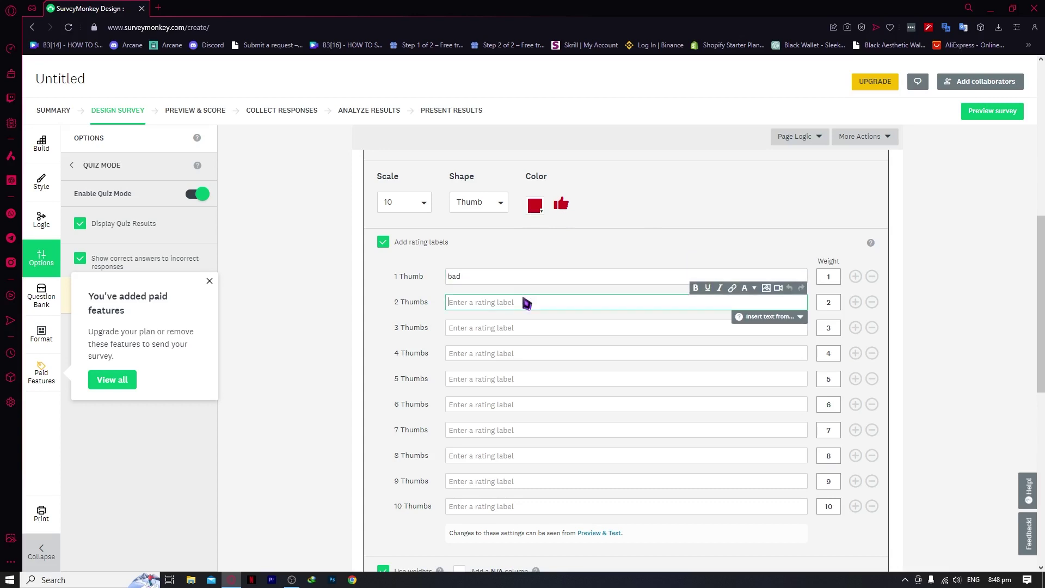
text(slightly bad)
click(498, 329)
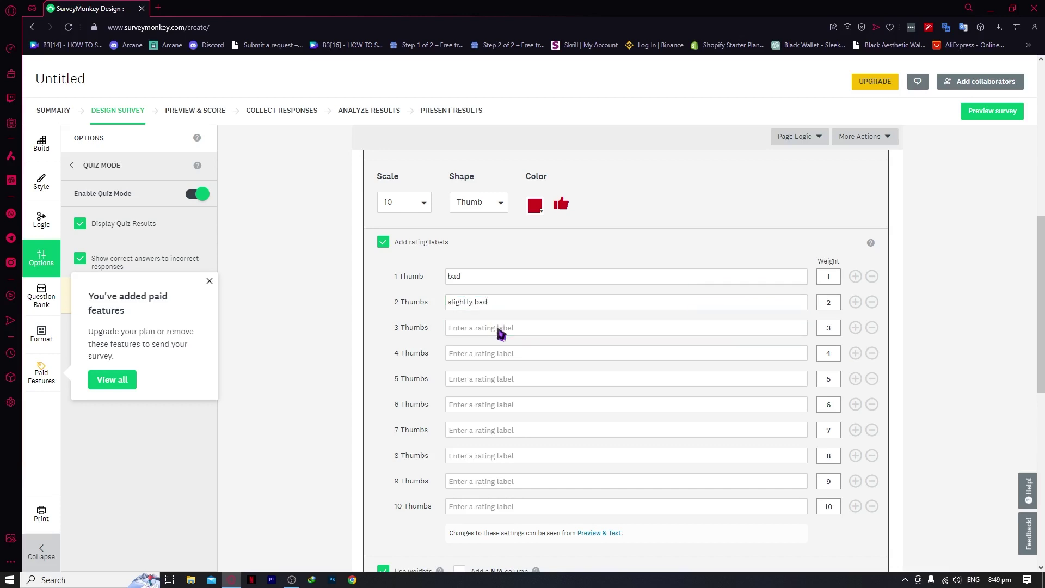
text(average)
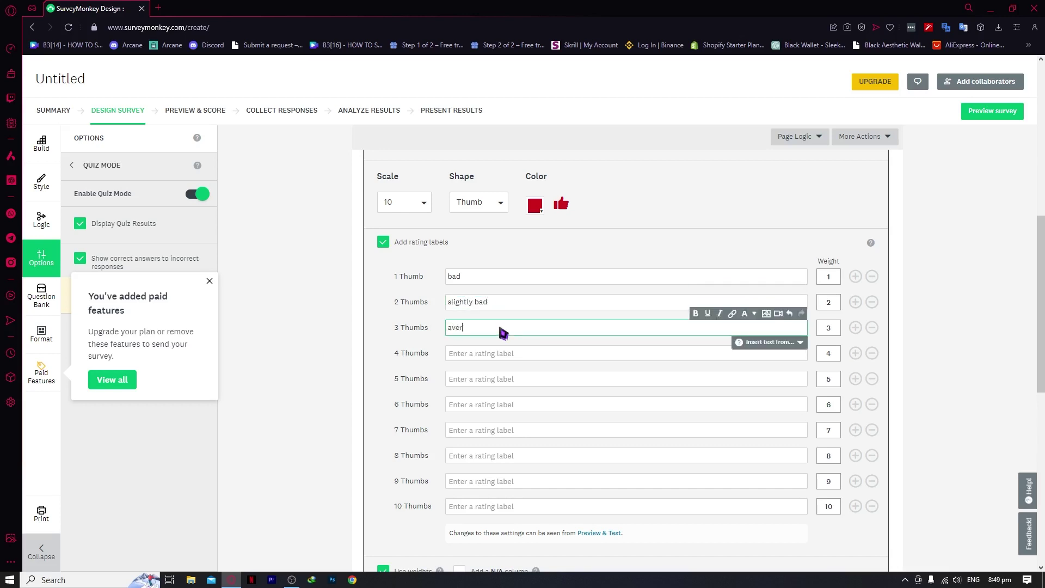
- Label the 4 Thumbs level "slightly good" and the 5 Thumbs level "good"
click(495, 359)
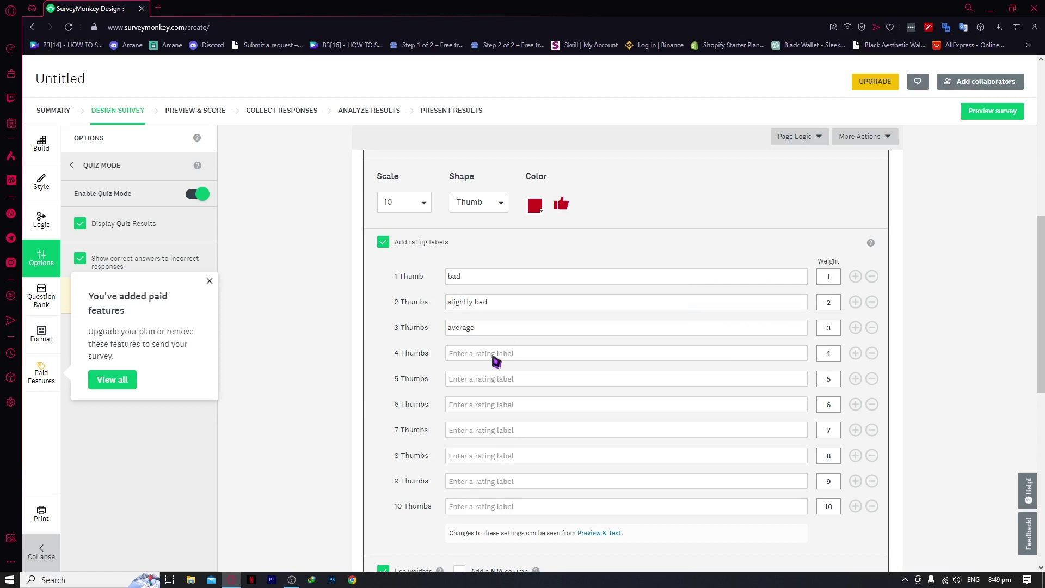
click(495, 356)
text(goo)
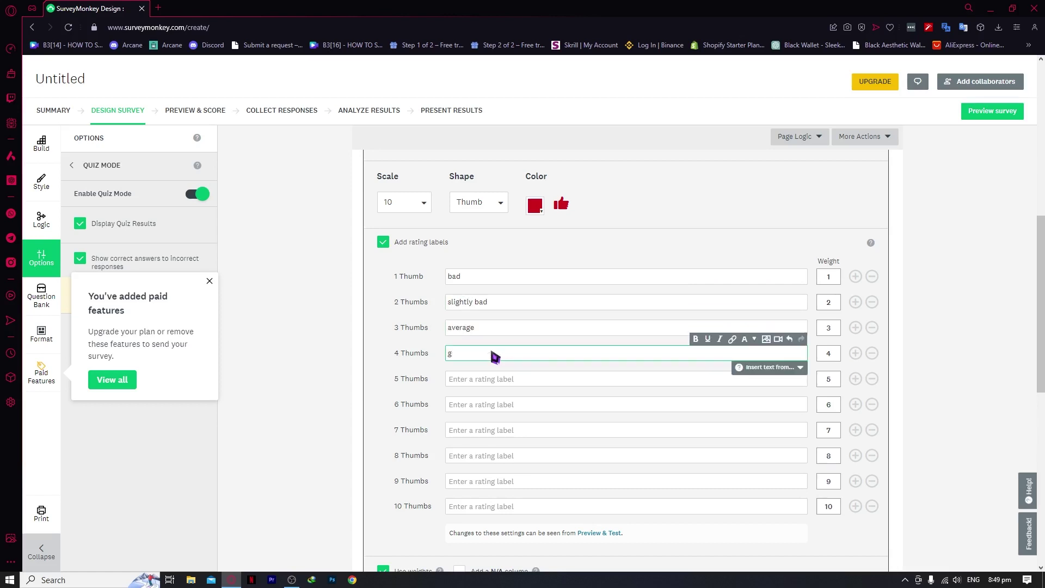
key(BackSpace)
text(slightly good)
click(489, 384)
click(489, 385)
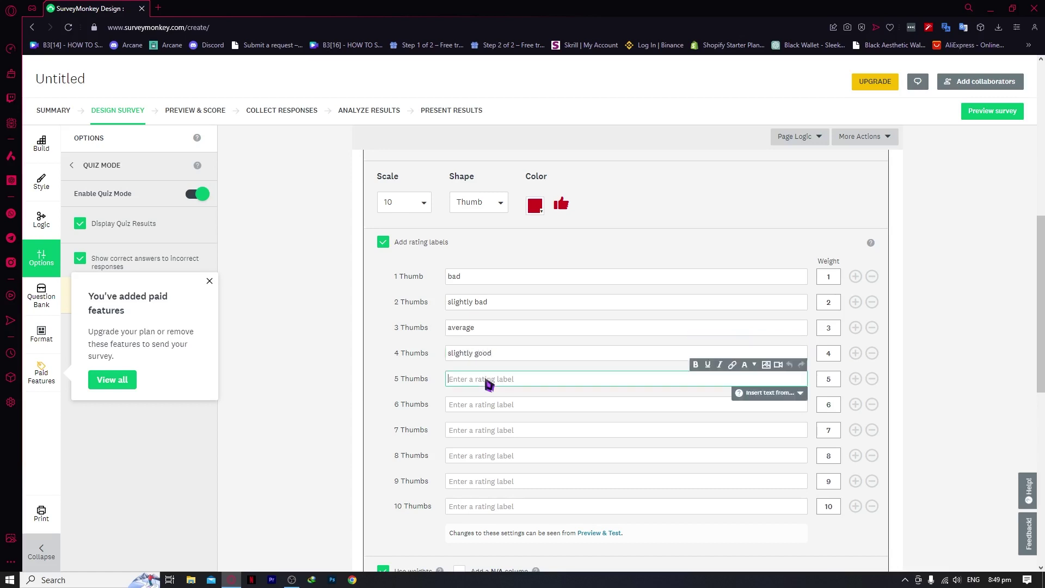
text(good)
- Reduce the rating question's scale to 5, keeping only the labelled levels
click(475, 403)
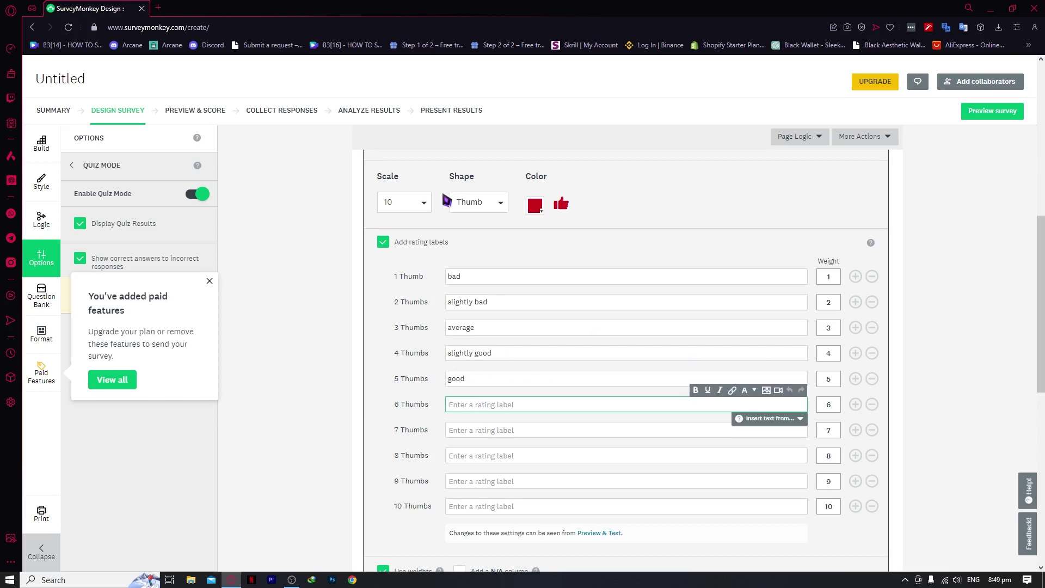
click(420, 203)
scroll(412, 197, up, 1)
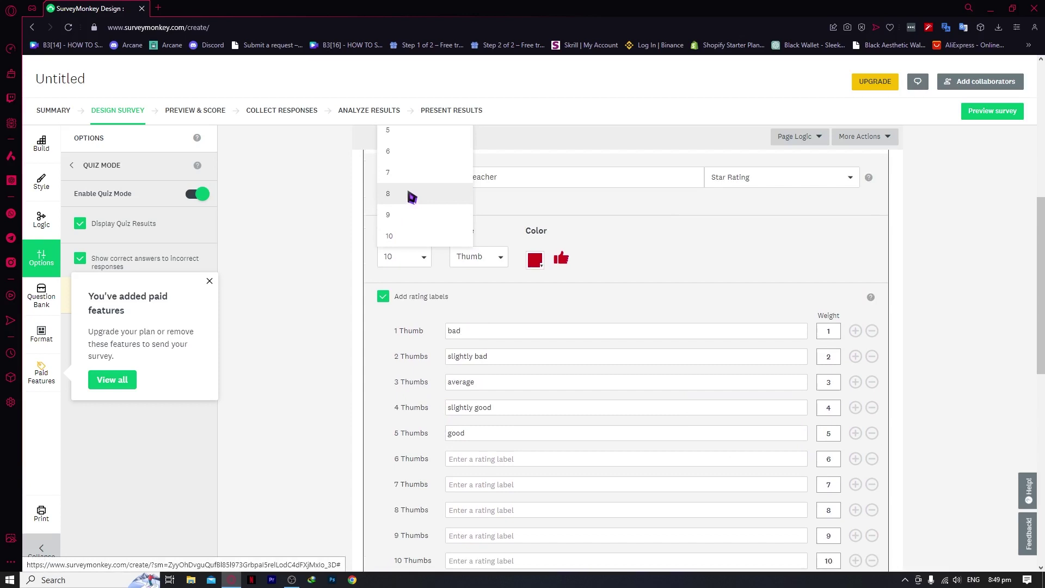
click(402, 131)
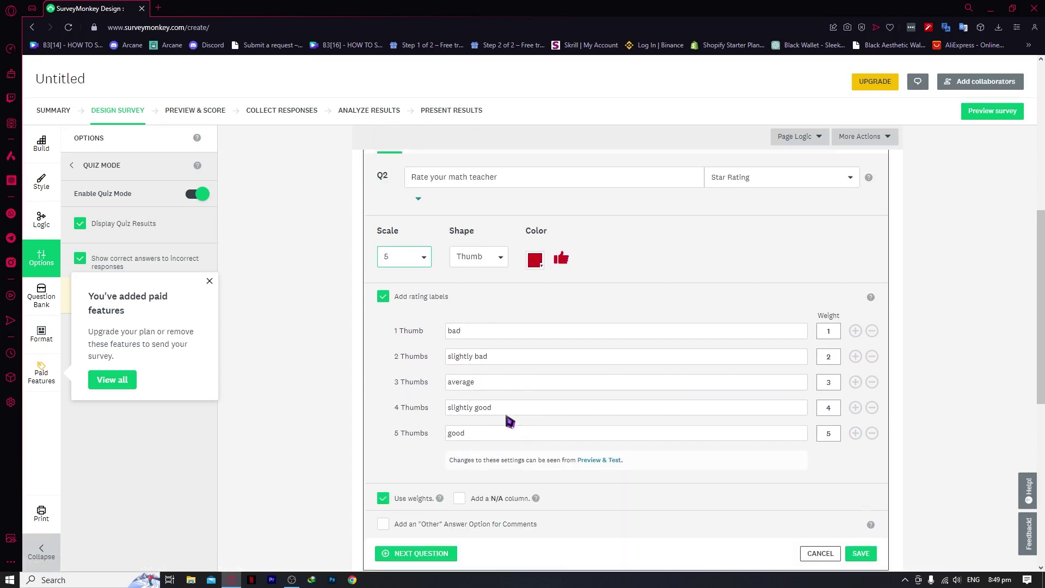
scroll(431, 386, down, 2)
scroll(497, 327, up, 2)
scroll(483, 340, down, 1)
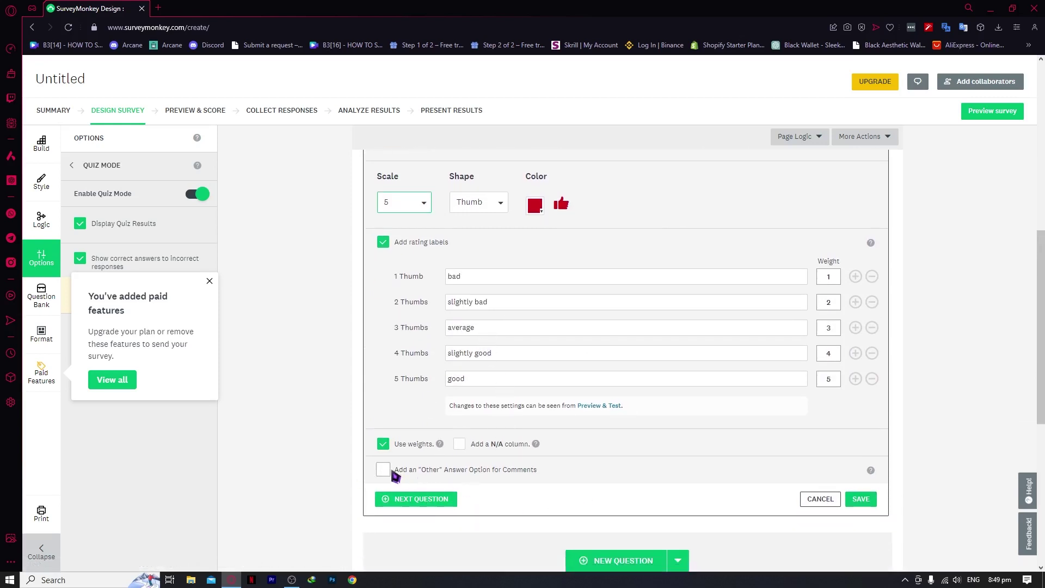
- Add an "Other" answer option for comments to the math teacher rating, check its settings and save the question
click(383, 469)
scroll(413, 462, down, 3)
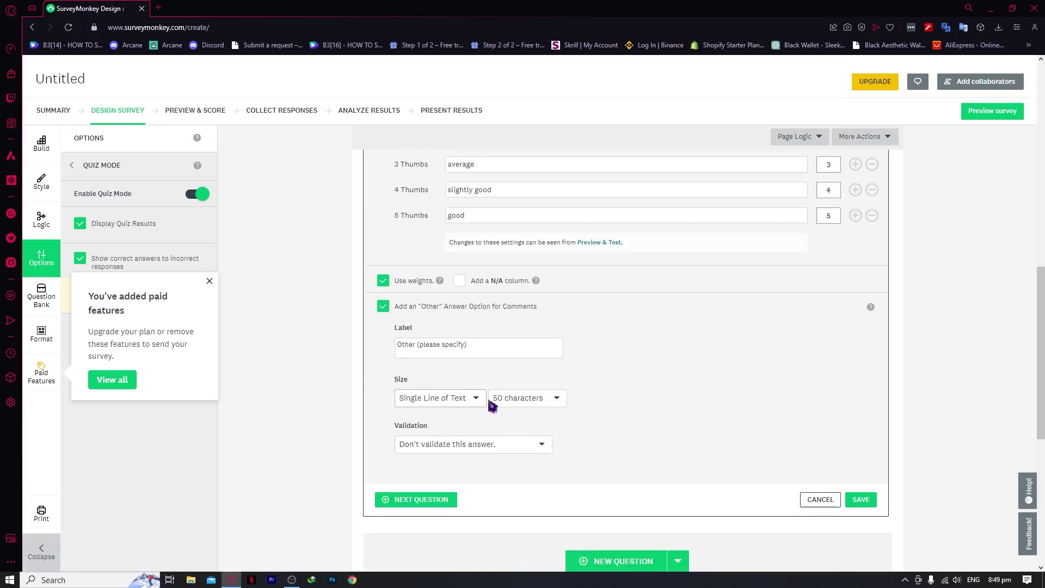
click(457, 347)
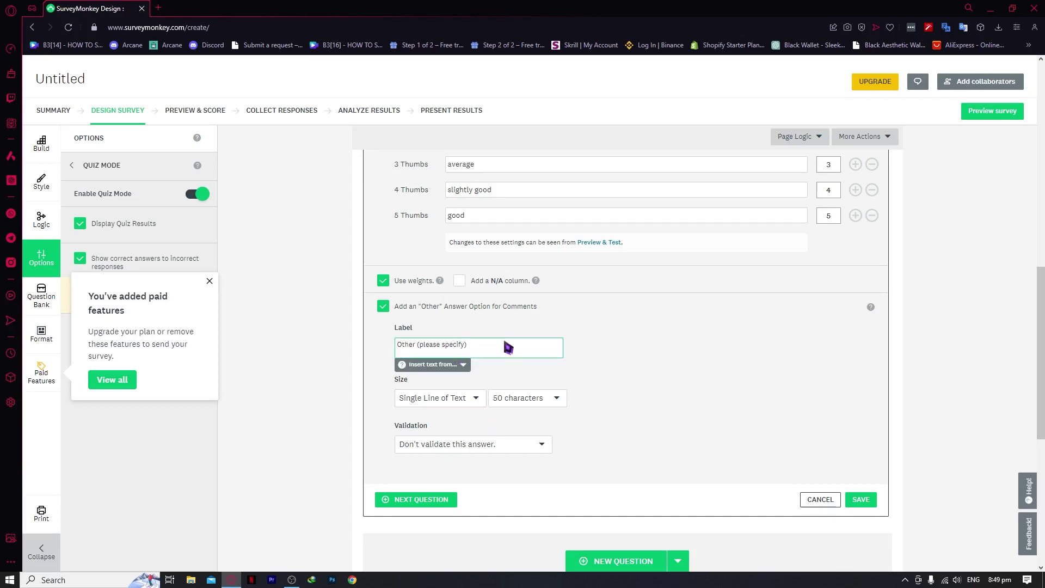
scroll(508, 347, up, 7)
scroll(522, 398, down, 3)
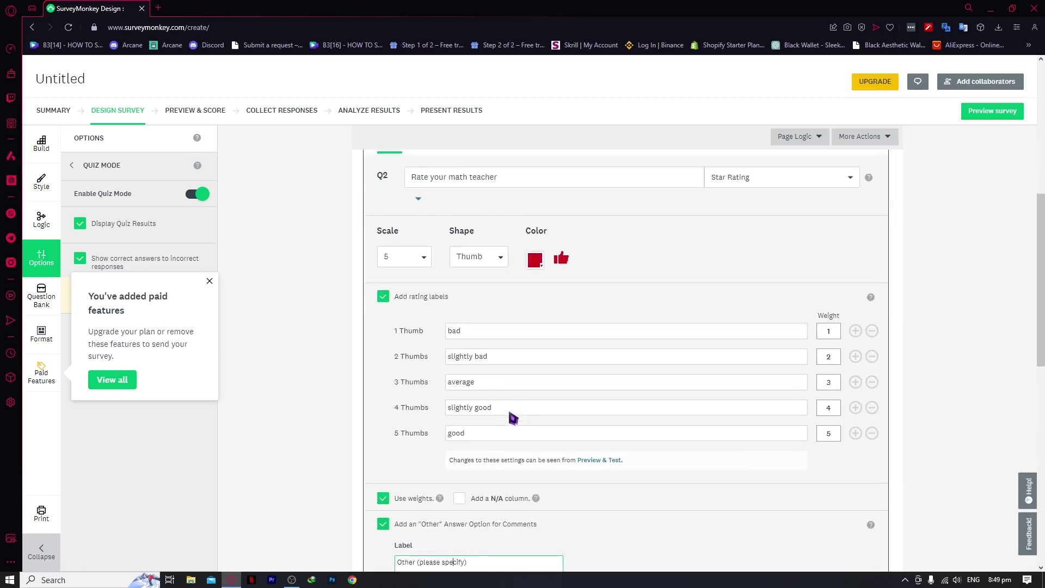
scroll(514, 418, down, 4)
scroll(499, 376, up, 3)
scroll(410, 373, down, 3)
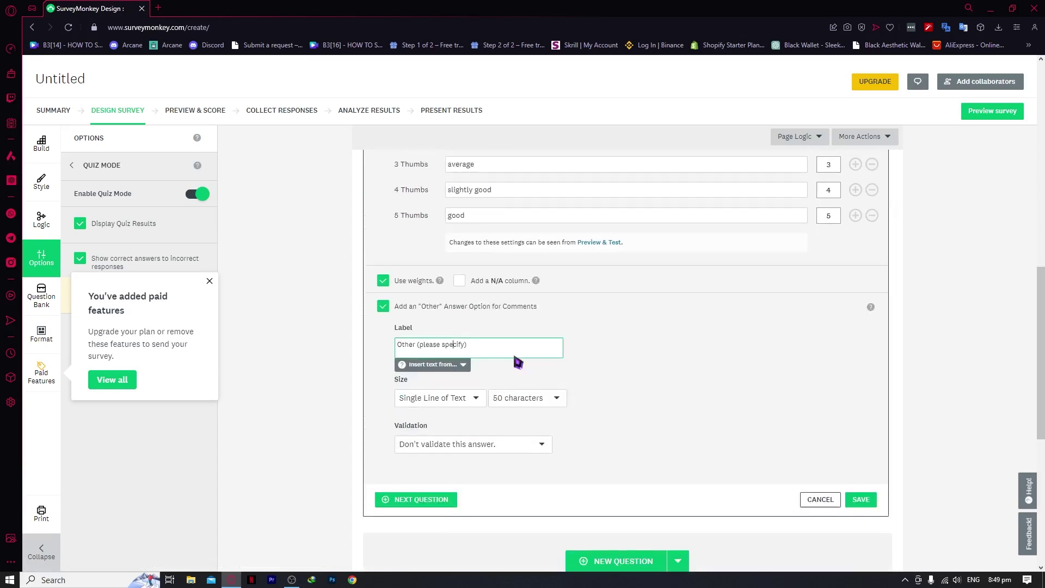
scroll(726, 443, down, 2)
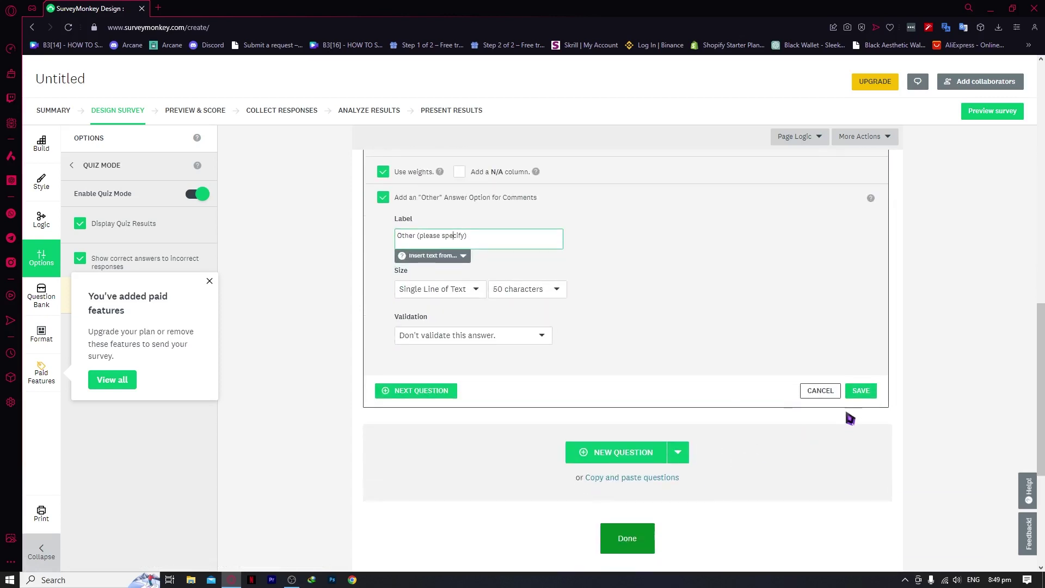
click(860, 390)
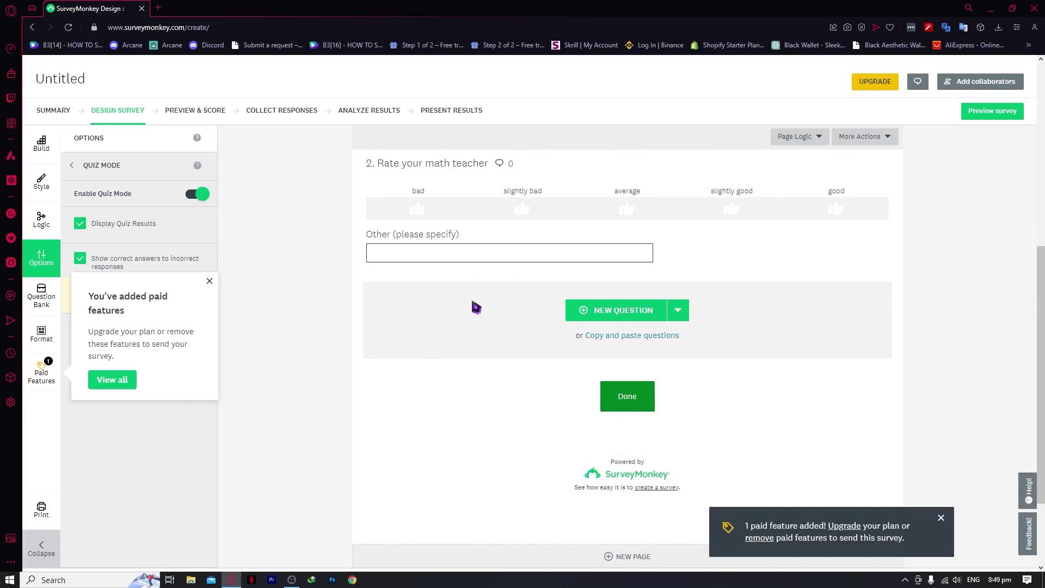
- Rename the survey's Done button as "I AM DONE" and save the change
scroll(451, 233, up, 4)
scroll(507, 273, down, 4)
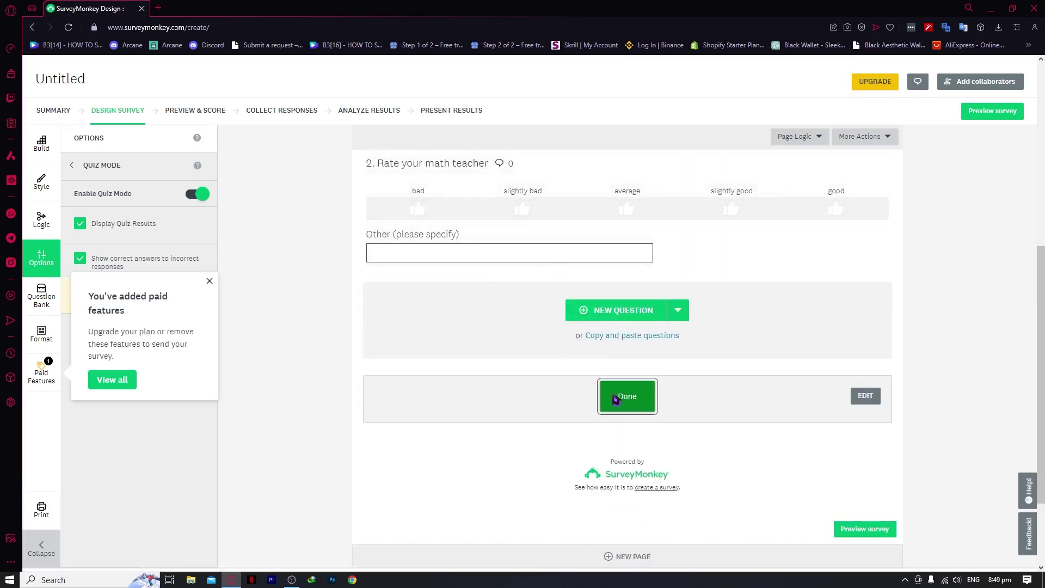
click(863, 395)
drag(434, 478, 305, 479)
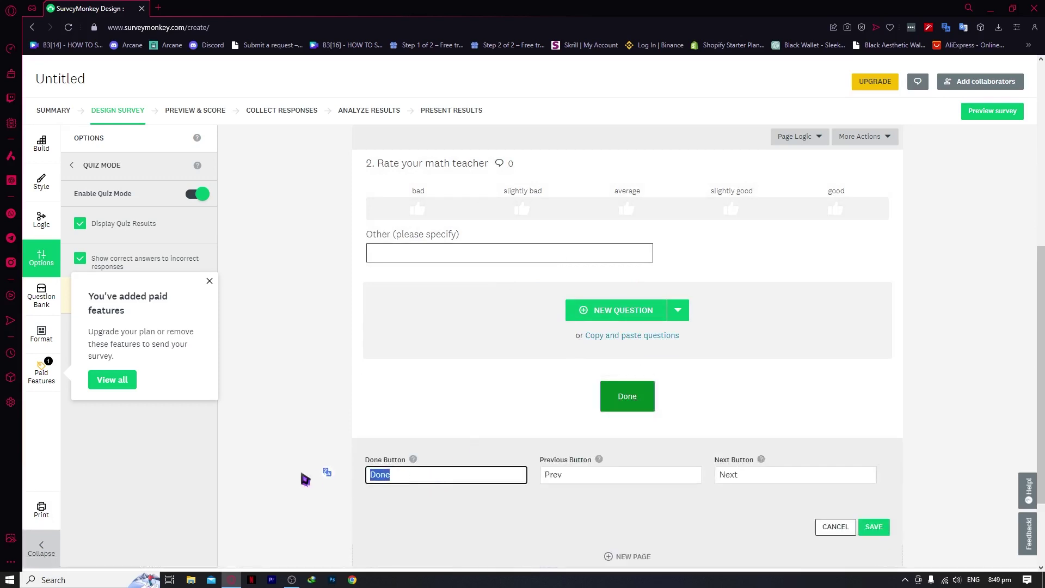
key(BackSpace)
text(I AM DONE)
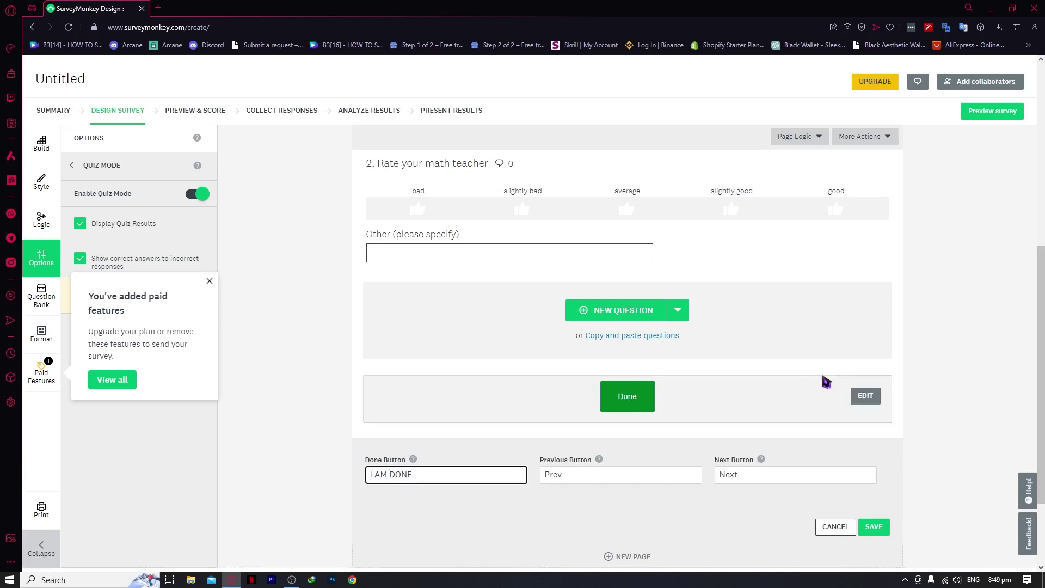
click(920, 355)
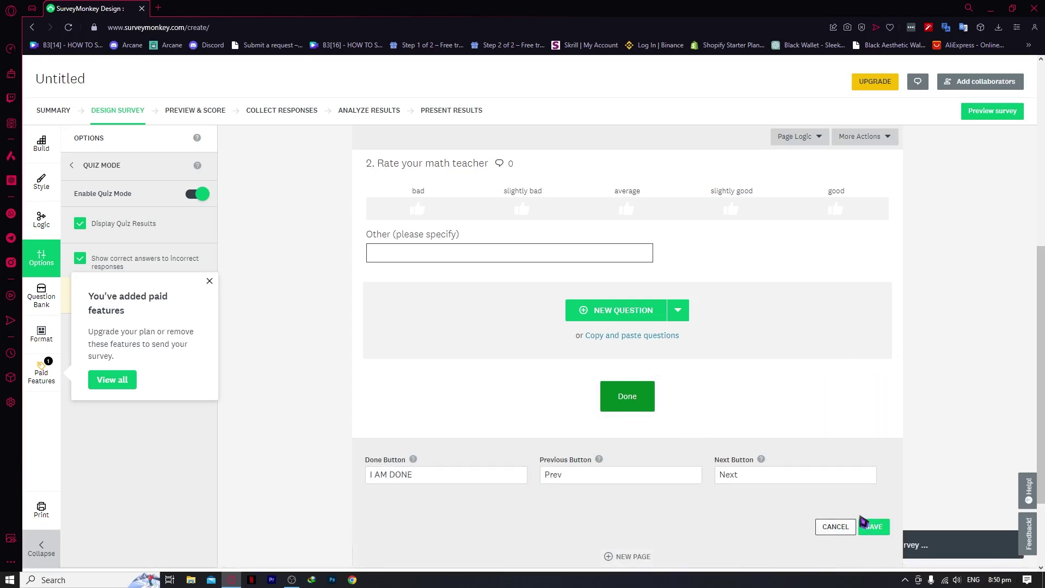
click(874, 527)
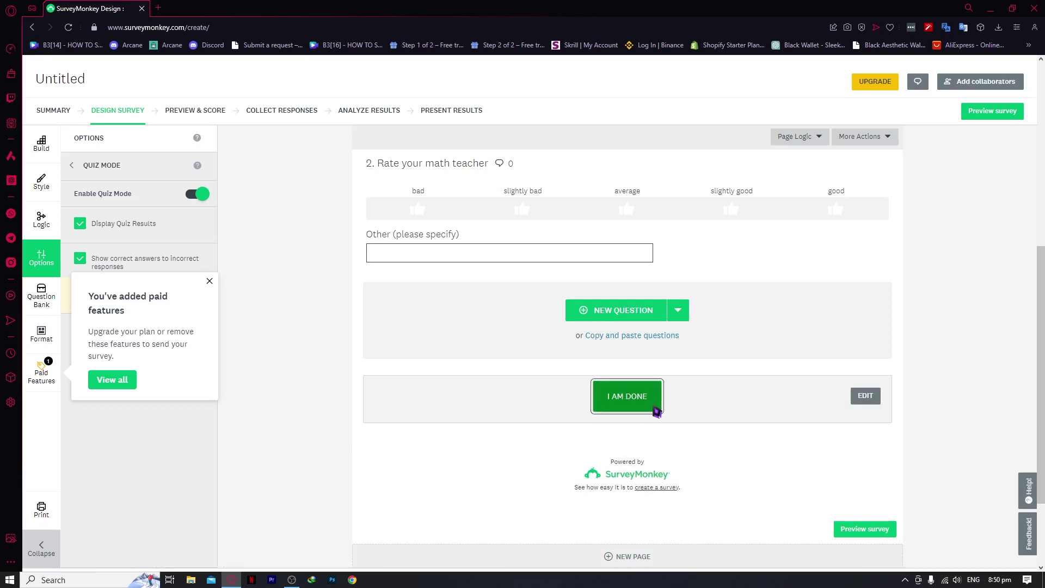
- Try to hide the survey's footer, and open the survey preview
click(634, 403)
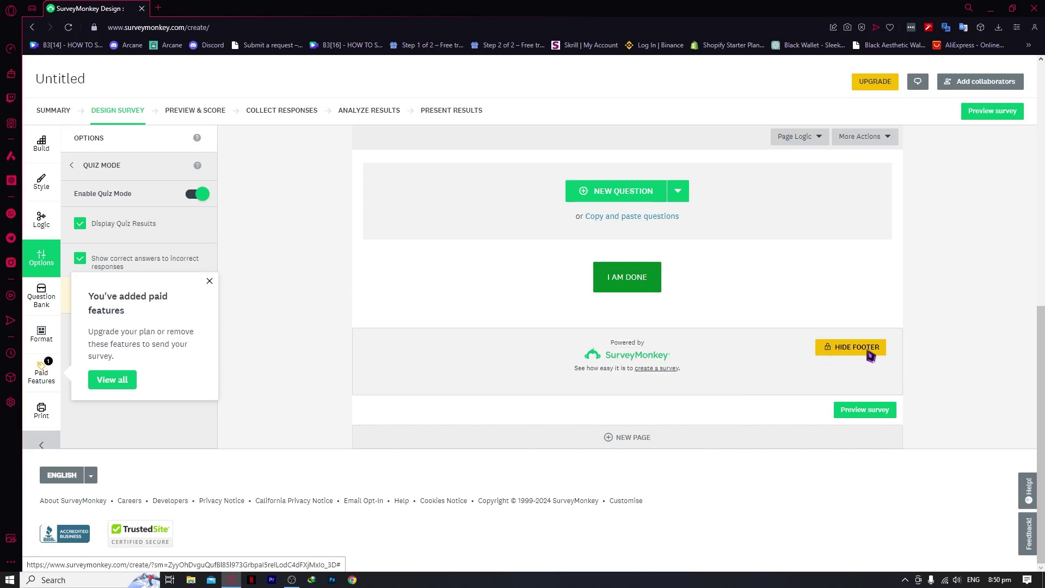
click(869, 353)
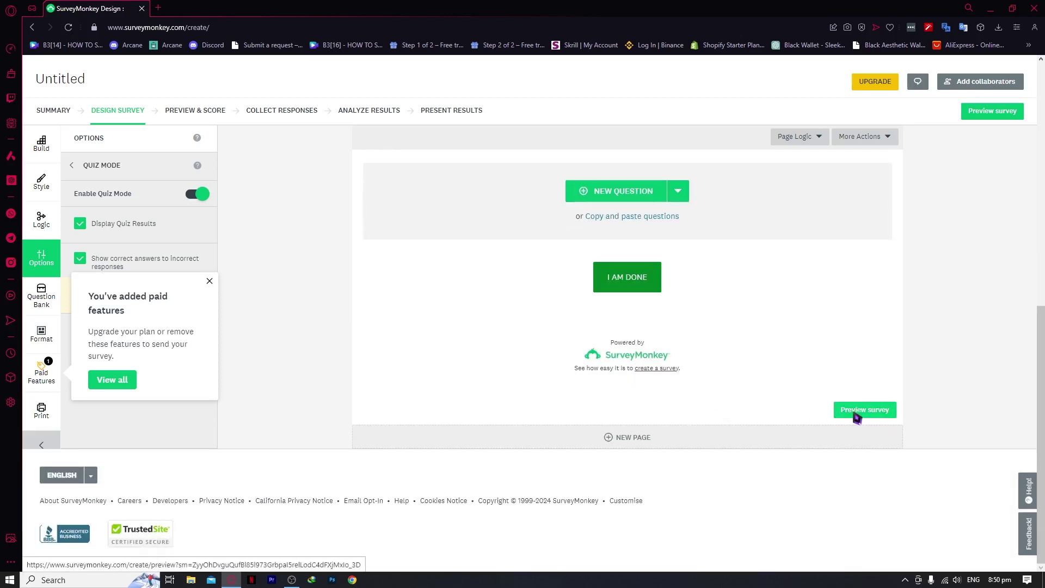
click(854, 416)
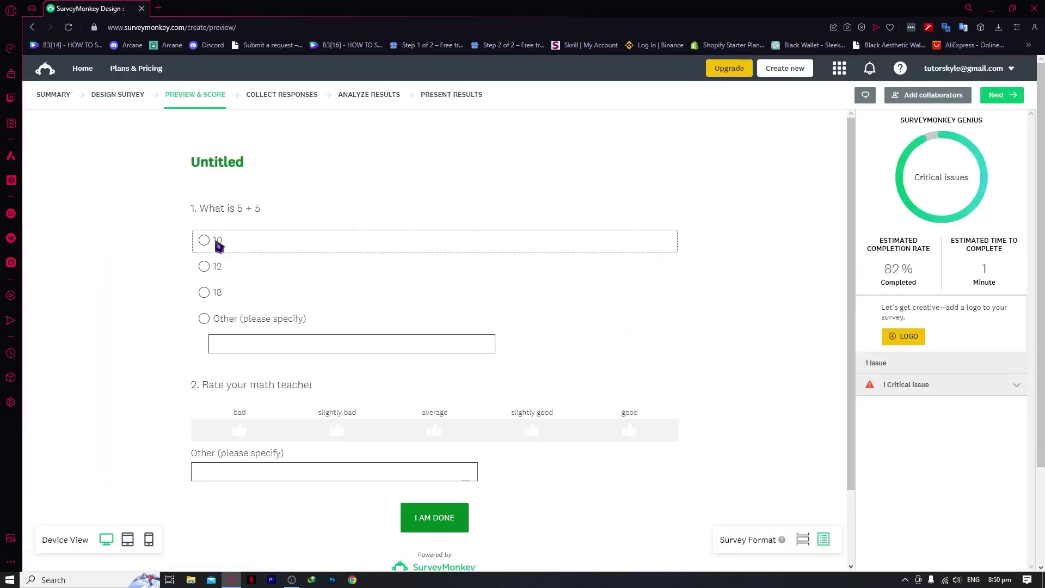
- In the preview, answer 10 to "What is 5 + 5", rate the math teacher average and enter "QRQWRASDFAS" as that question's comment
click(205, 241)
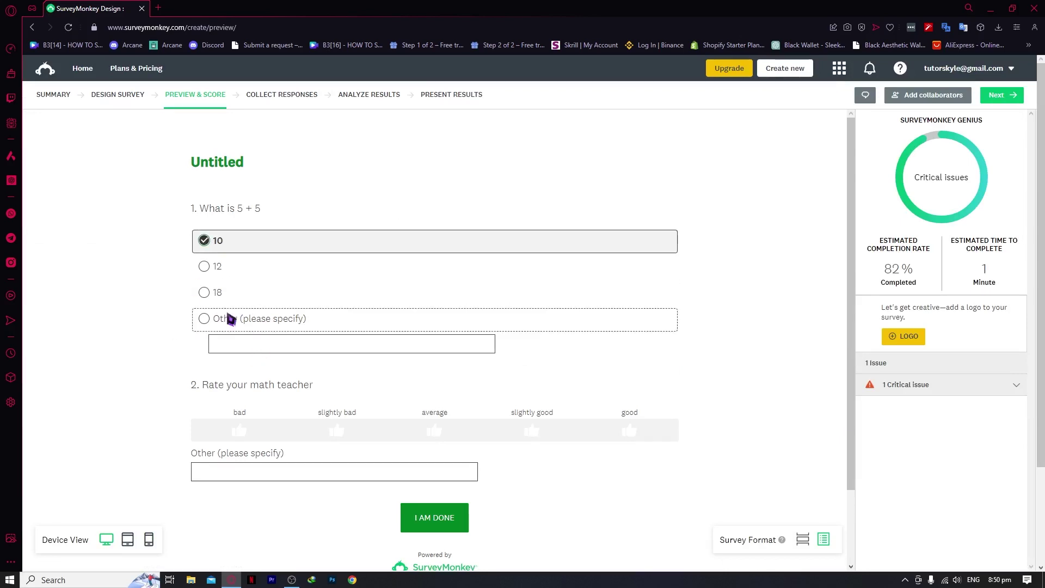
scroll(244, 329, down, 1)
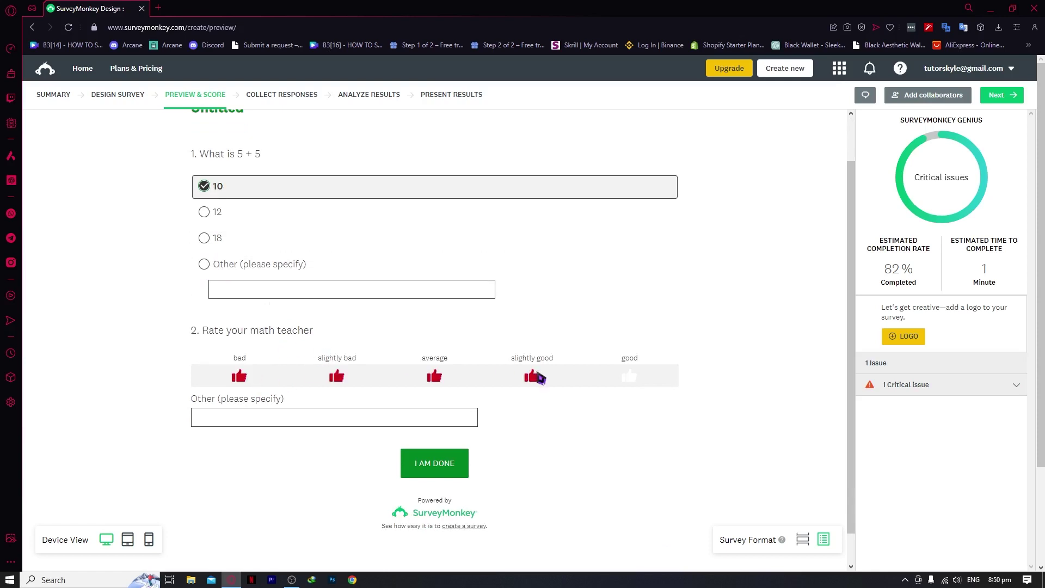
click(238, 417)
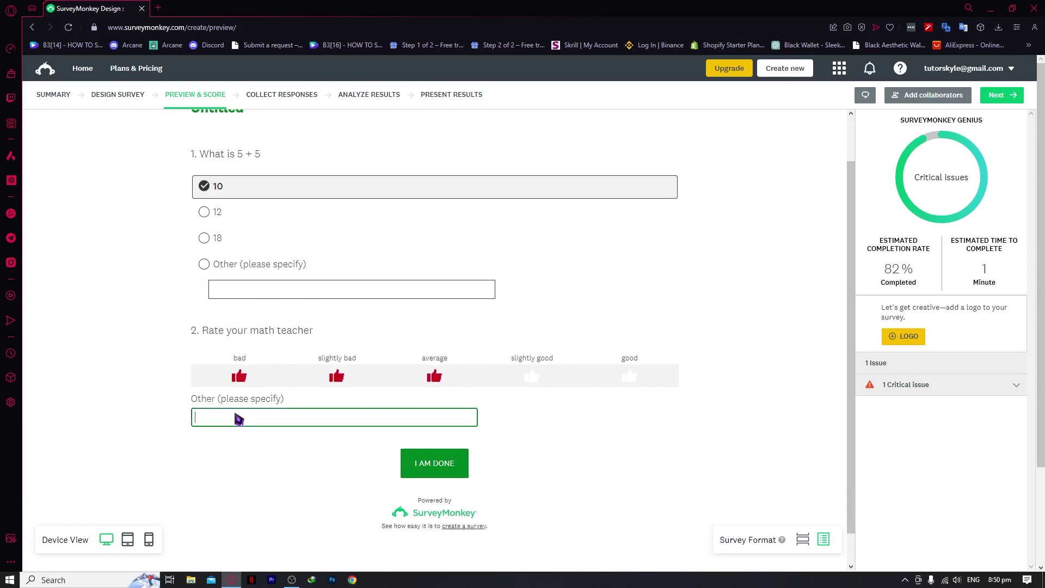
text(QRQWRASDFAS)
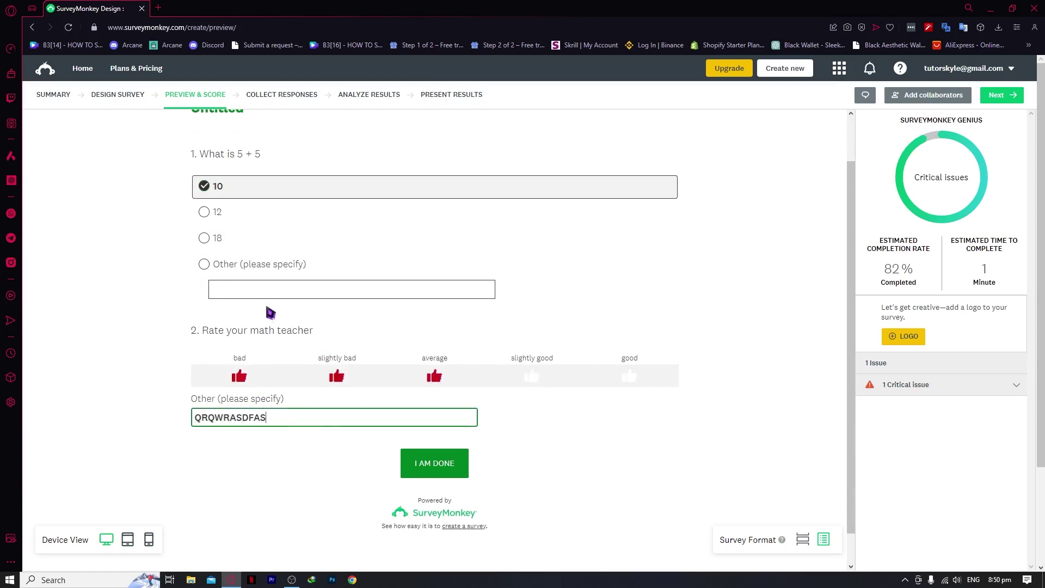
- Try "QWRQWTASDF" as the Other answer to the first question, then choose 10 again and submit the preview survey
click(267, 293)
text(QWRQWTASDF)
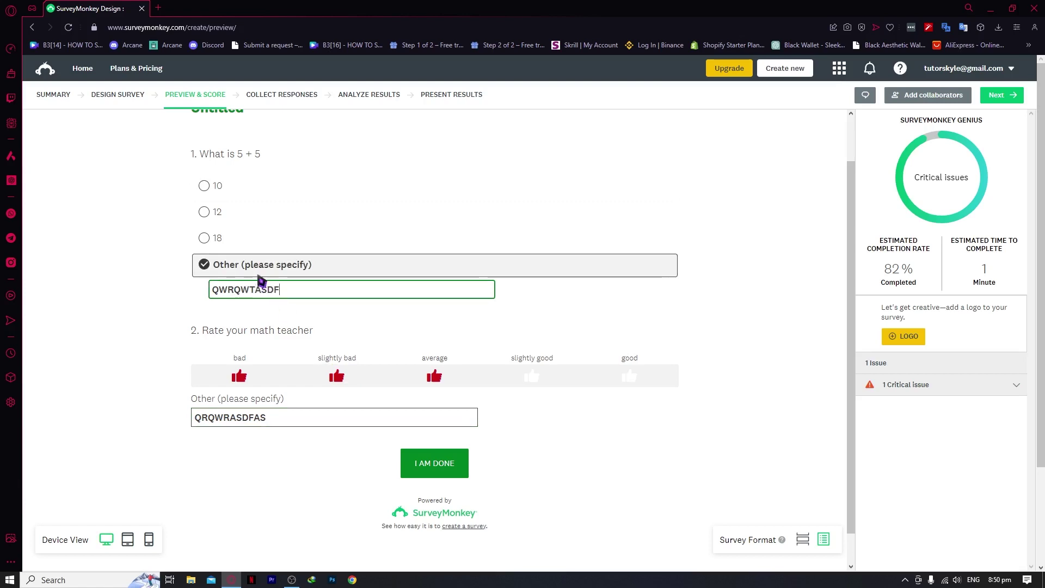
click(203, 187)
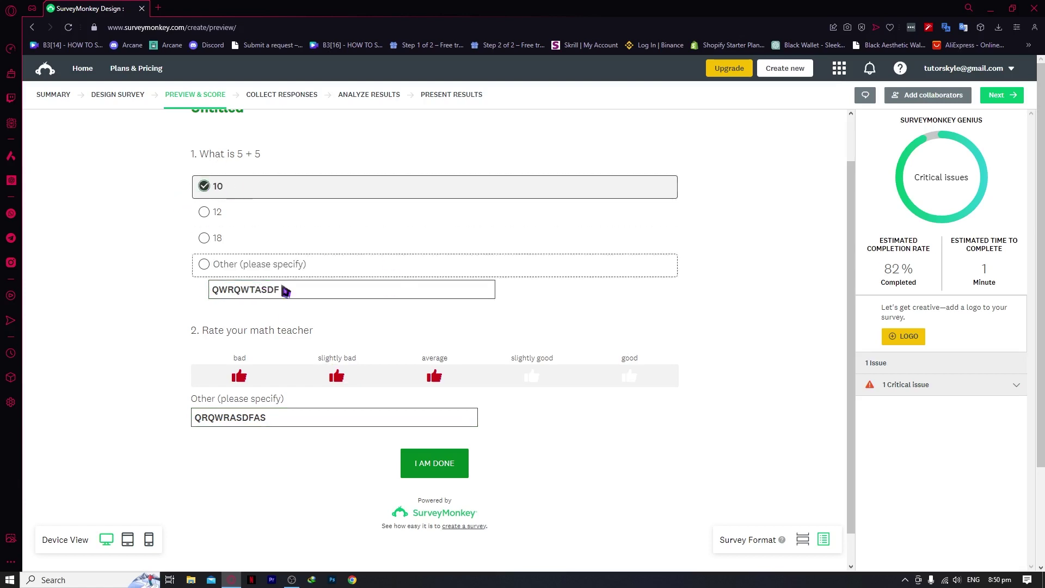
click(451, 469)
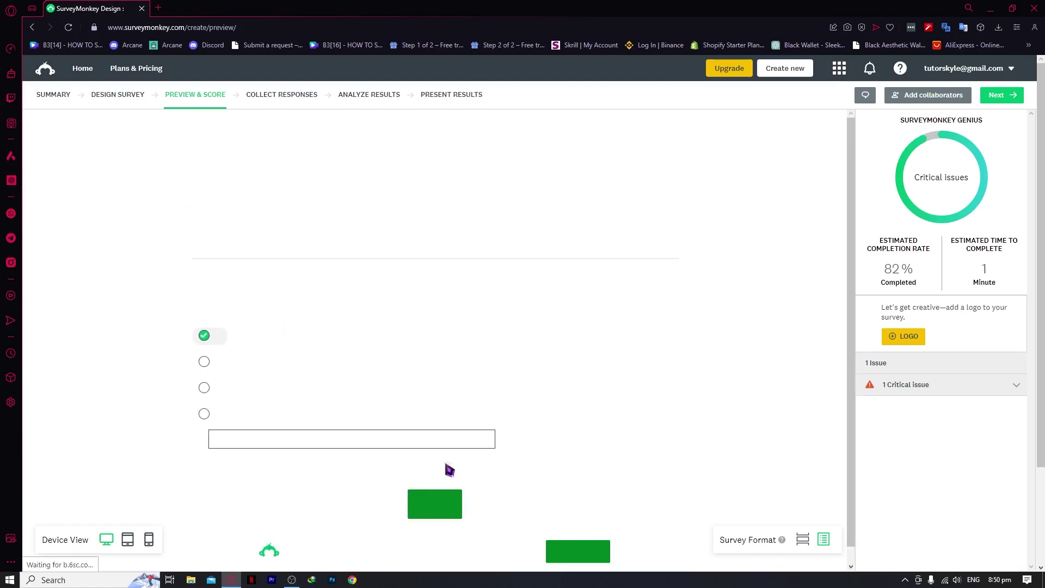
- Examine the quiz results of the submitted preview, including the score and the marked answer
scroll(376, 243, down, 3)
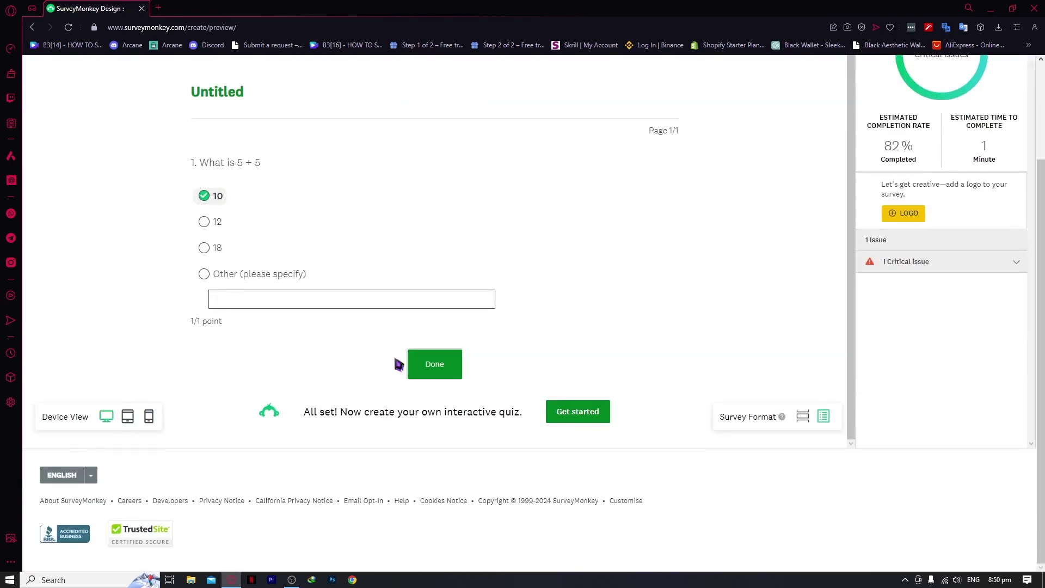
scroll(343, 207, up, 3)
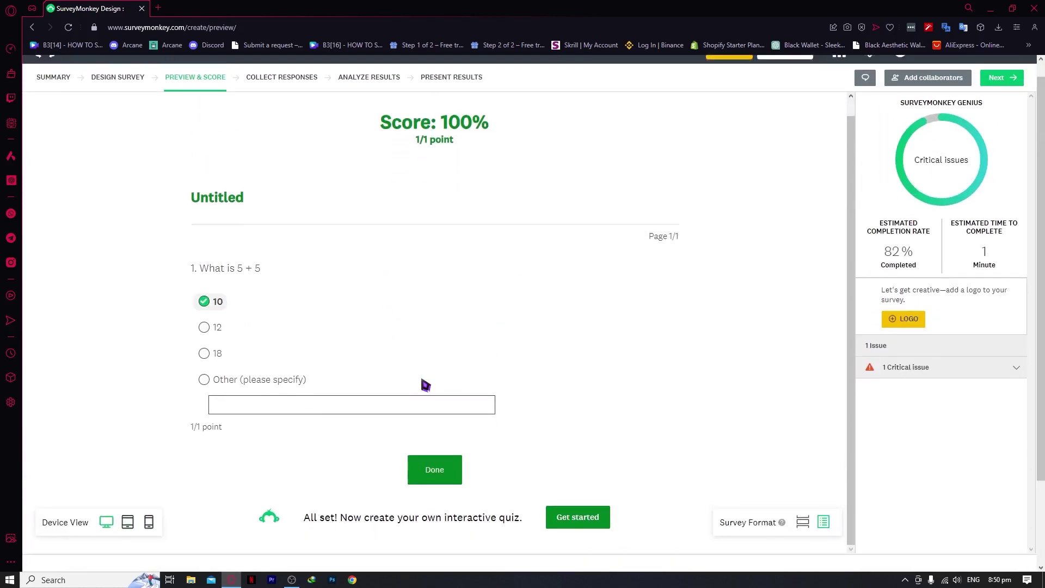
scroll(426, 385, down, 2)
scroll(392, 355, up, 2)
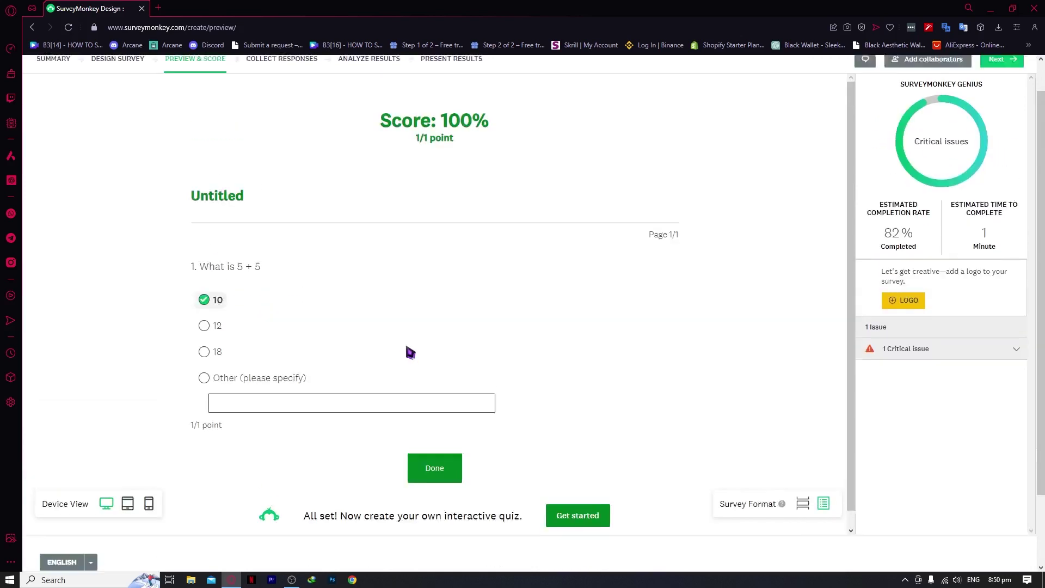
scroll(403, 348, up, 1)
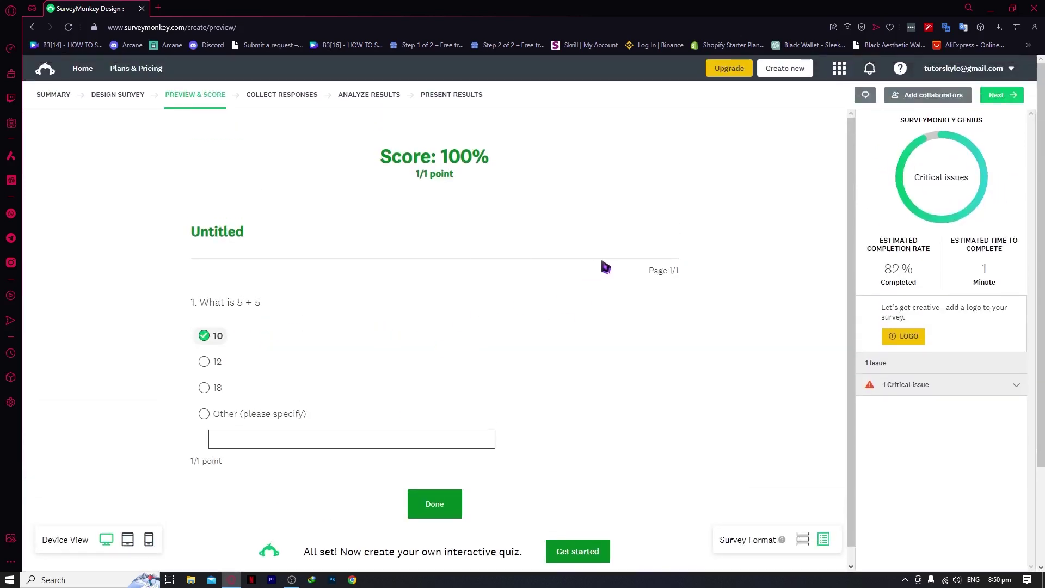
scroll(435, 283, down, 1)
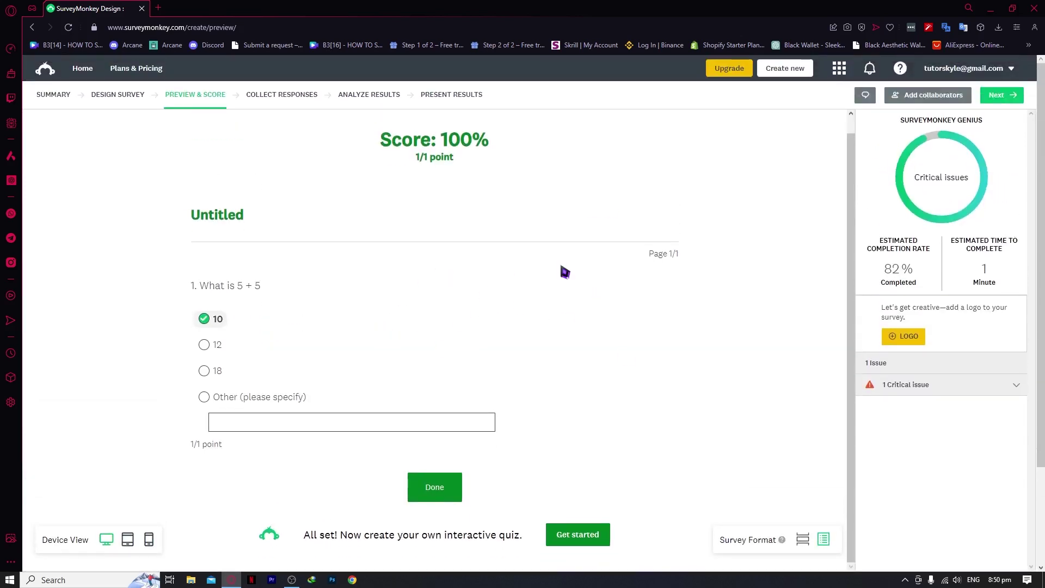
scroll(542, 343, down, 3)
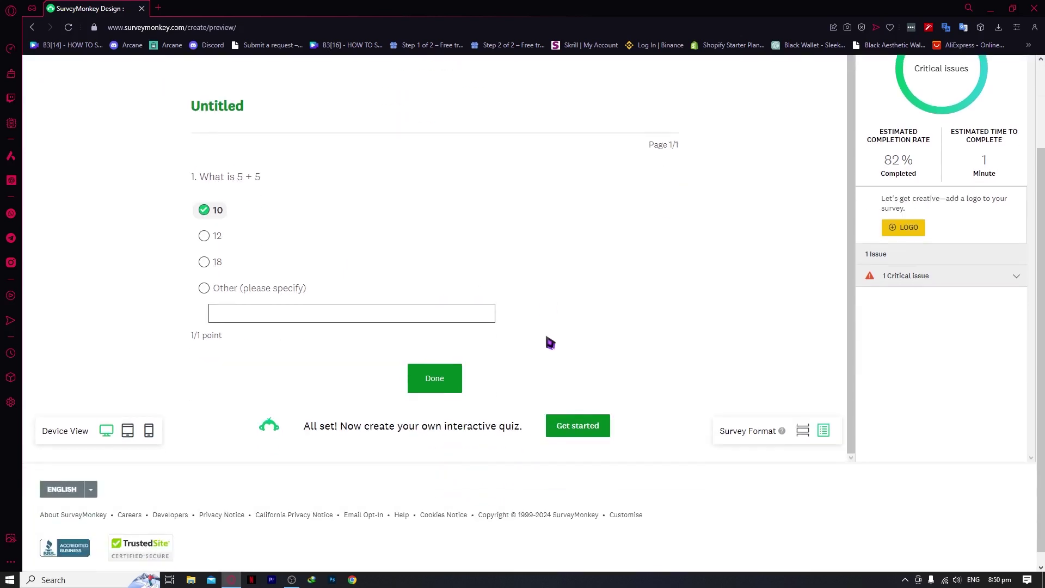
scroll(653, 299, up, 3)
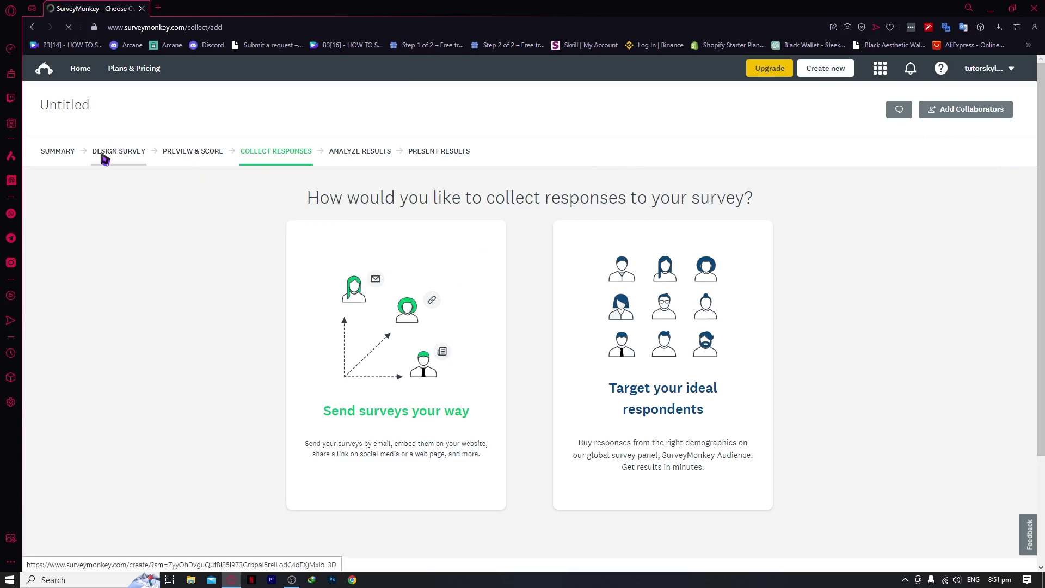
- Return to the survey design page, look at the plan comparison for adding collaborators and close it
click(123, 158)
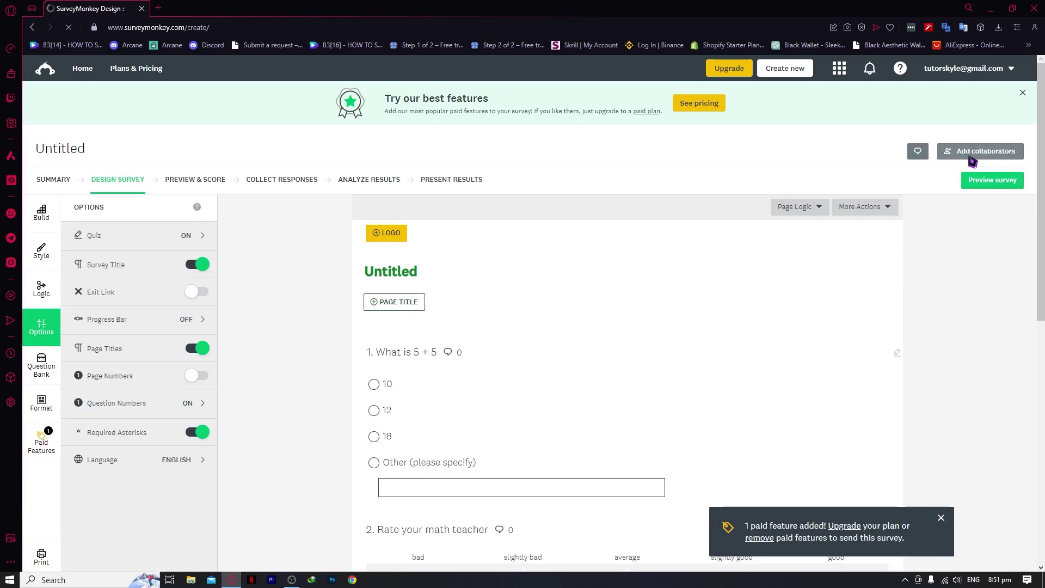
click(977, 158)
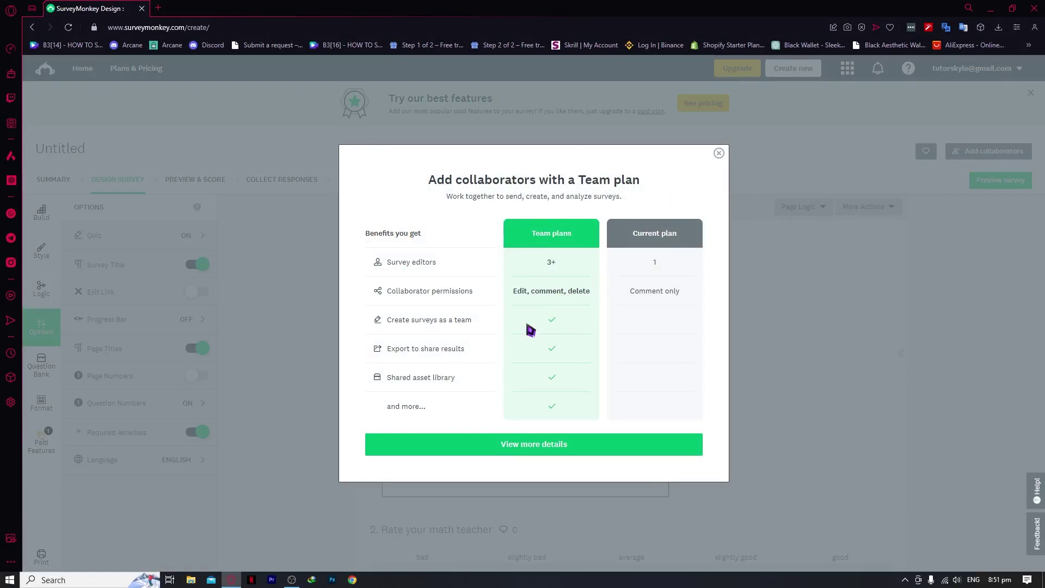
click(719, 155)
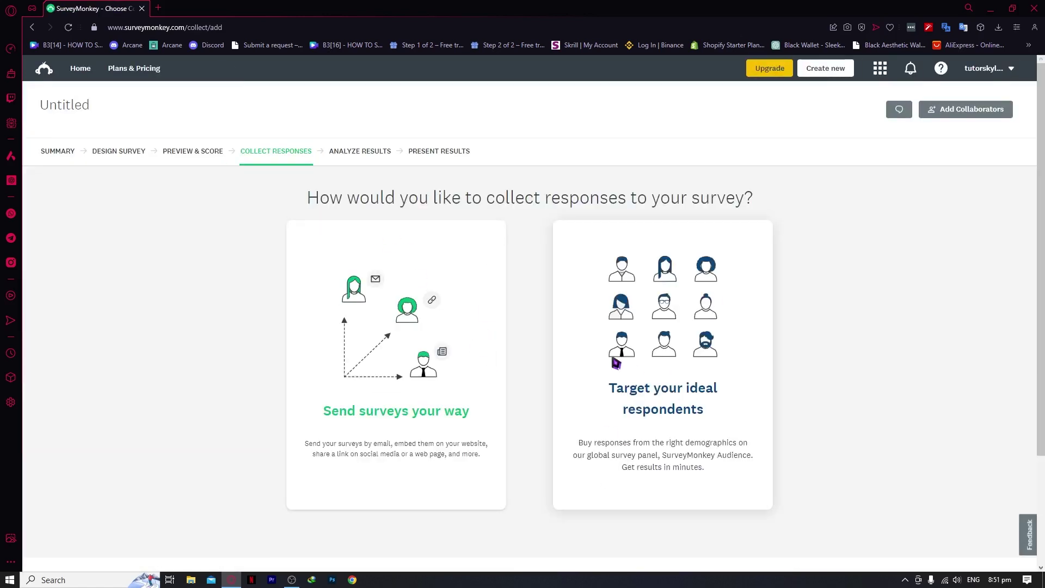
- Open the survey's results analysis and look over its dashboard and save options
click(366, 152)
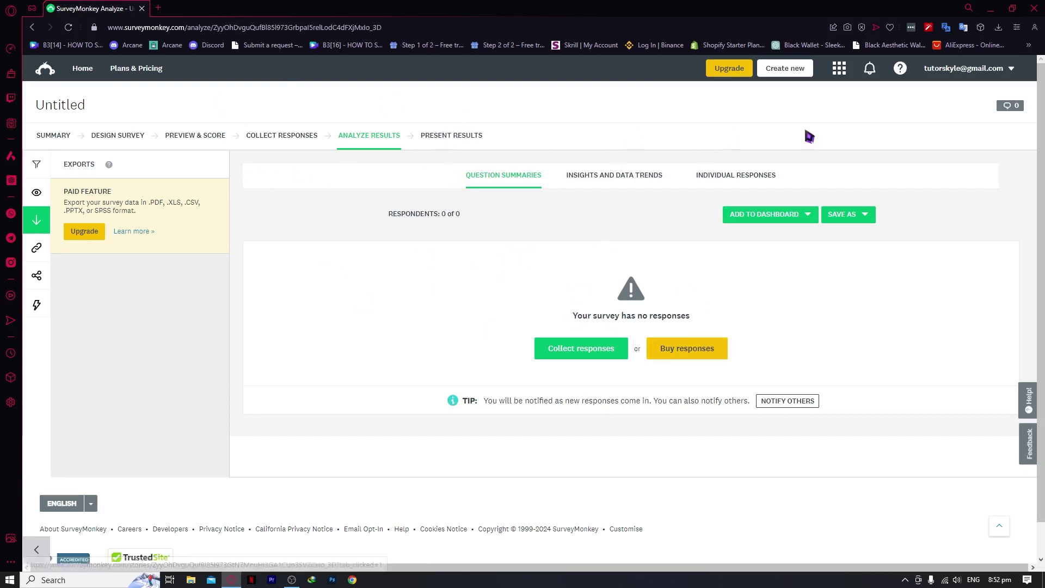
click(808, 215)
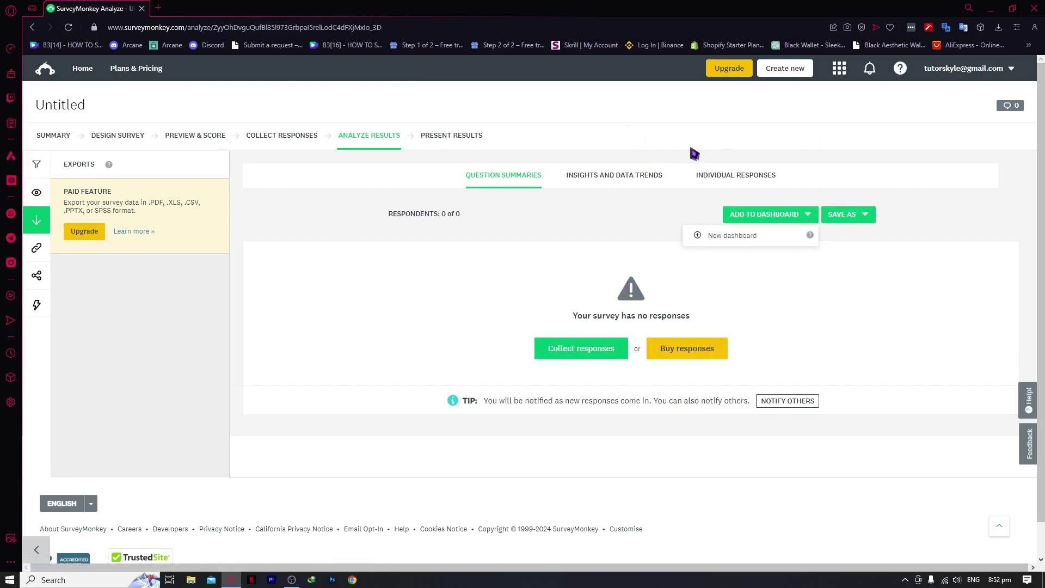
click(858, 218)
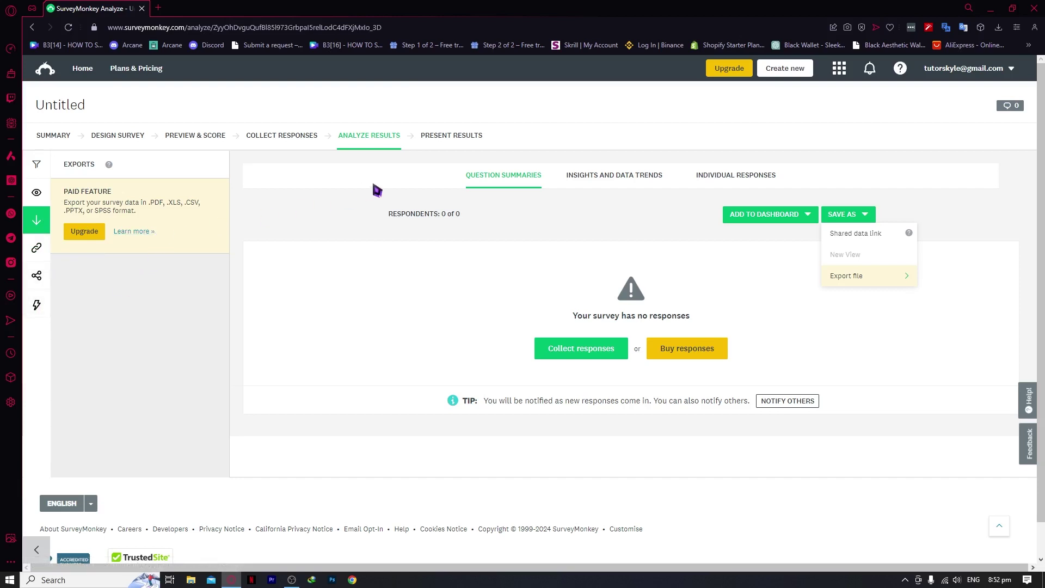
- Go to the survey's results presentation page, start a new dashboard from there and dismiss the introductory tour
click(458, 137)
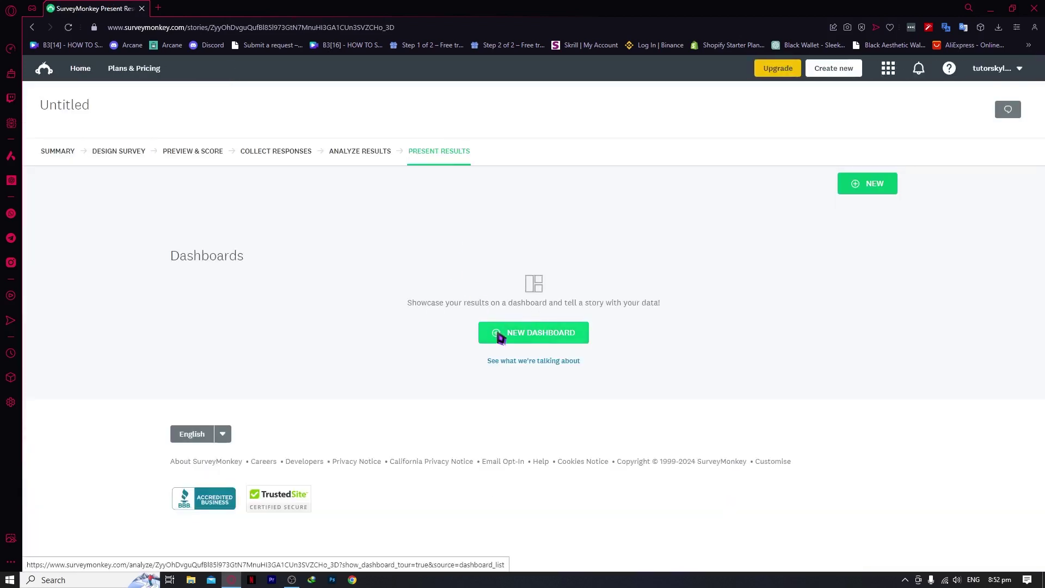
drag(414, 303, 592, 306)
click(614, 303)
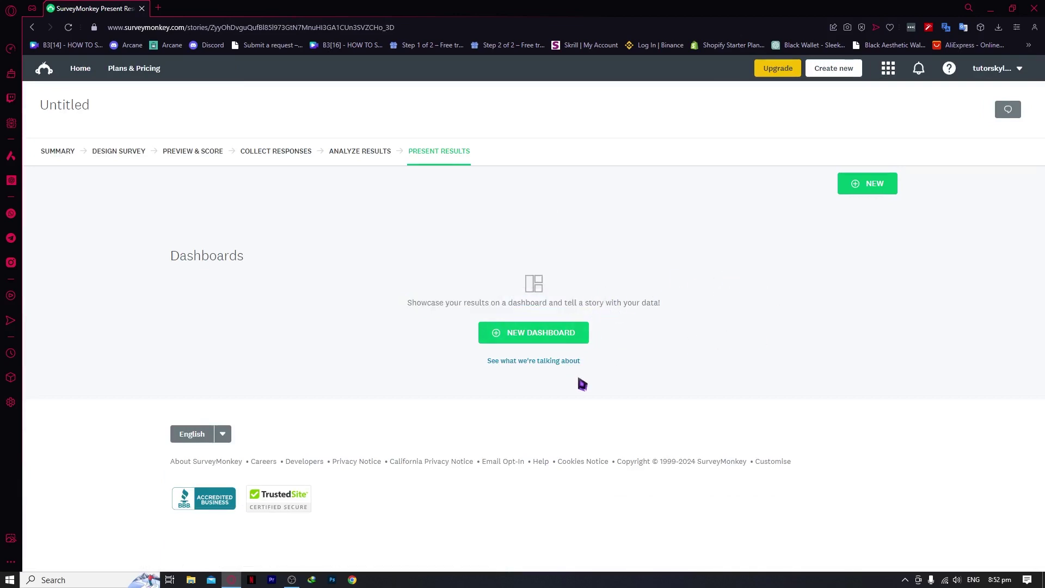
click(526, 340)
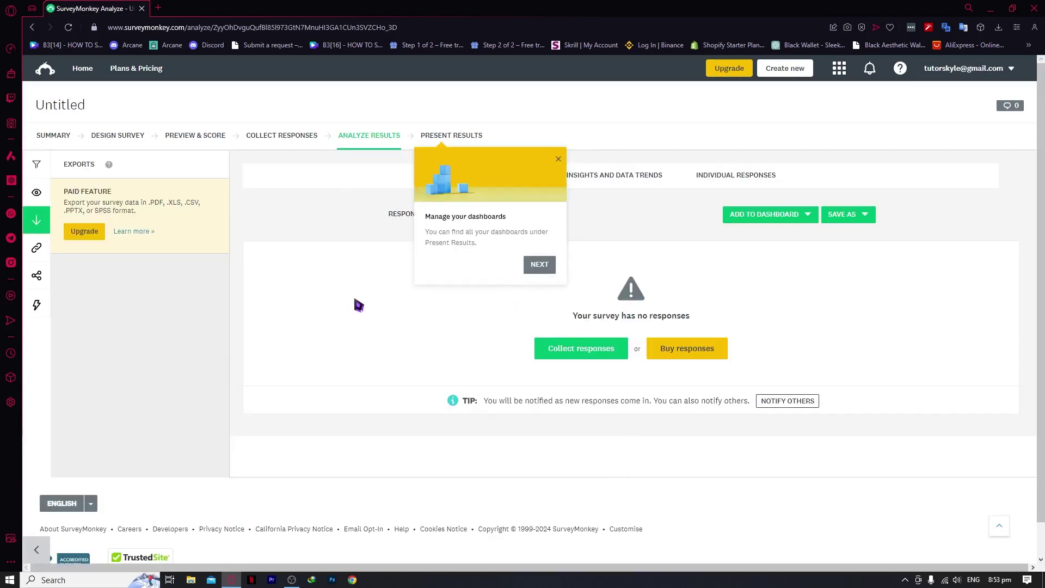
click(558, 159)
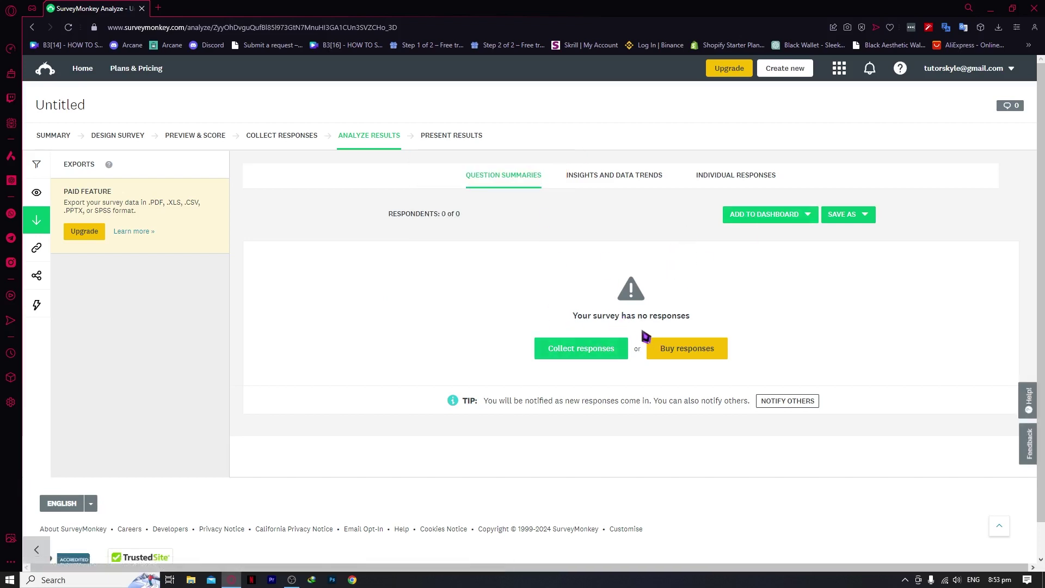
- Create a new dashboard named "MY DASHBOARD" from the survey's results
click(776, 217)
click(754, 233)
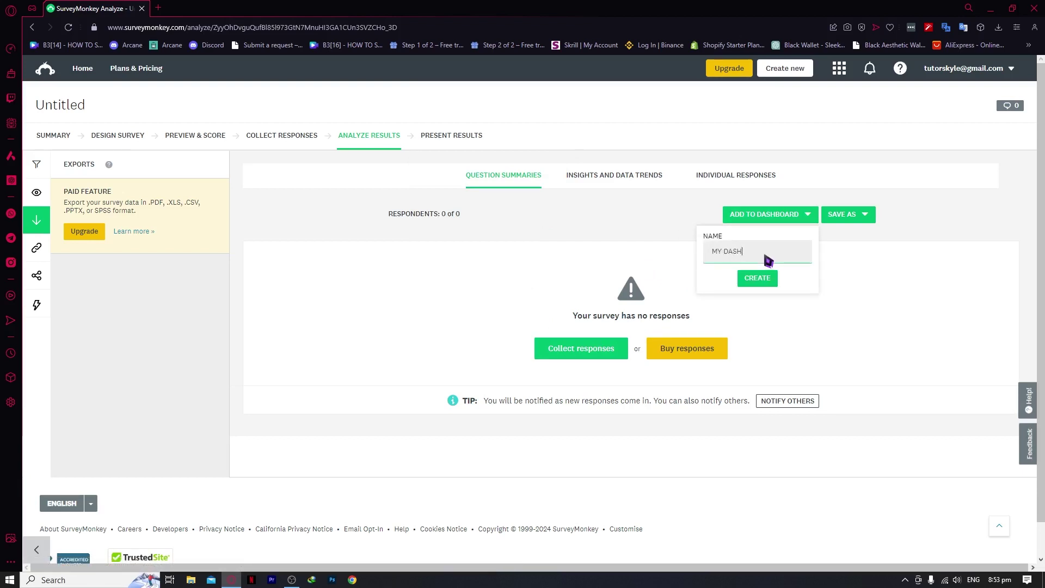
text(MY DASHBOARD)
click(757, 278)
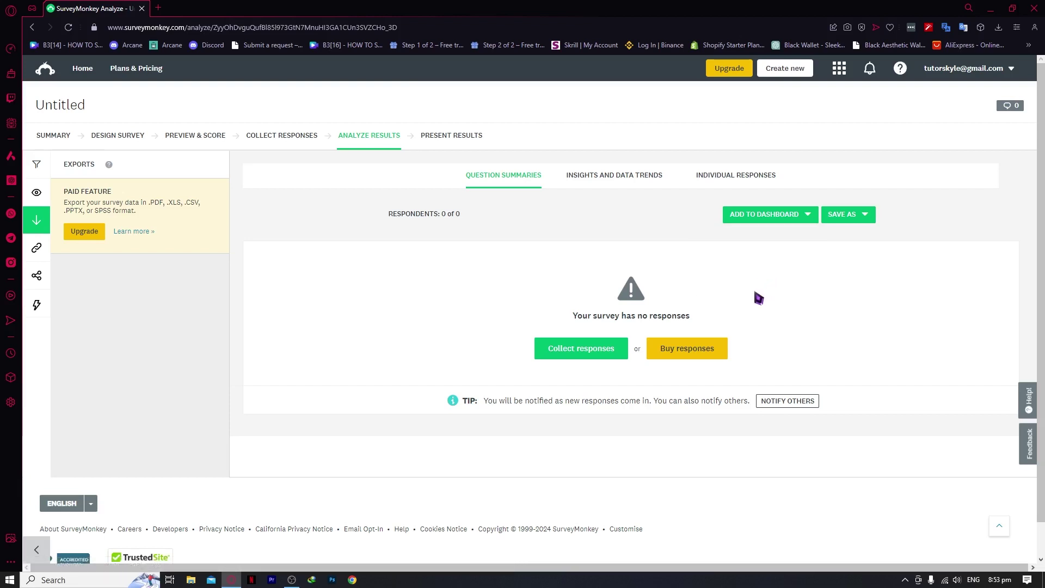